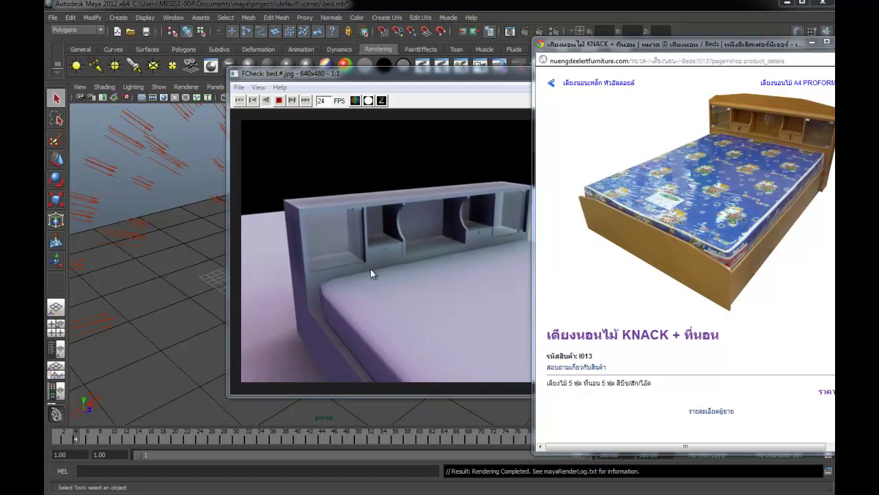
Move the reference bed photo window aside and minimize it to reveal the FCheck render
left_click_drag(714, 50, 677, 45)
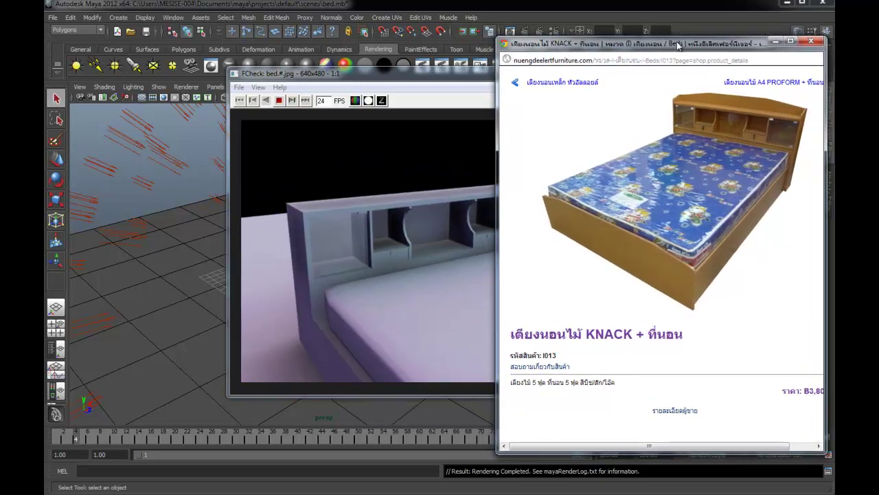
mouse_move(676, 44)
left_mouse_down()
mouse_move(184, 44)
mouse_move(374, 40)
left_mouse_up()
left_click(471, 41)
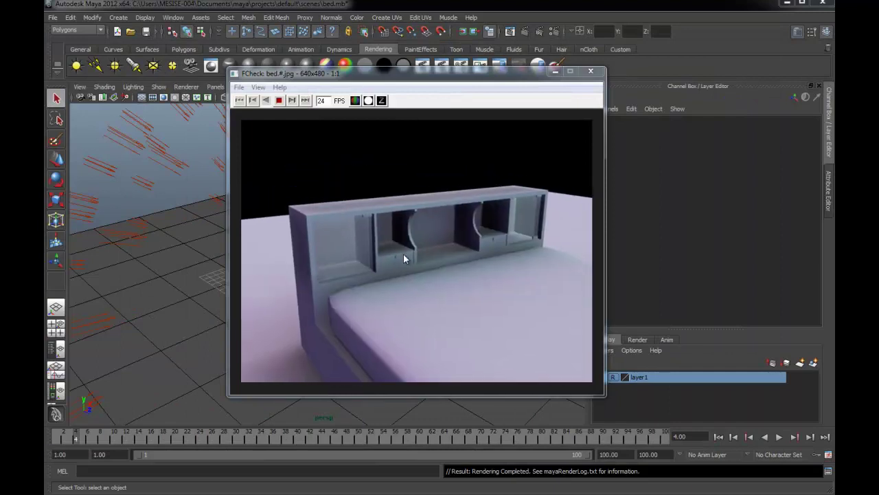
Close FCheck, save the bed scene as bed.mb, and start a new empty scene
left_click(592, 73)
mouse_move(491, 229)
left_mouse_down("alt")
mouse_move(294, 220)
mouse_move(285, 210)
mouse_move(383, 234)
mouse_move(304, 221)
mouse_move(325, 233)
mouse_move(308, 233)
mouse_move(430, 250)
mouse_move(384, 236)
left_mouse_up("alt")
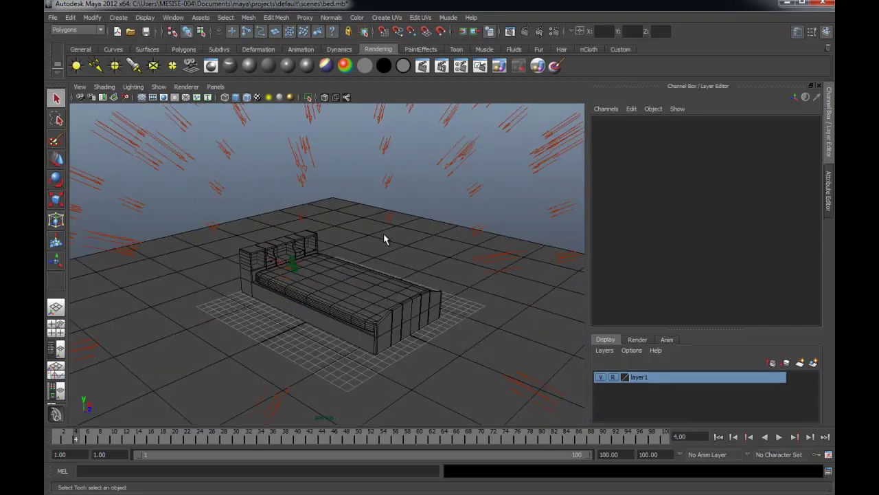
key("ctrl+s")
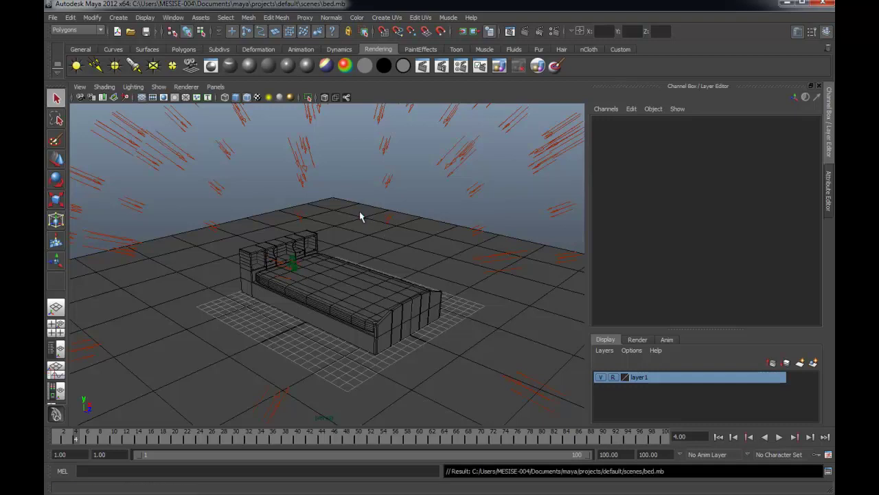
key("ctrl+n")
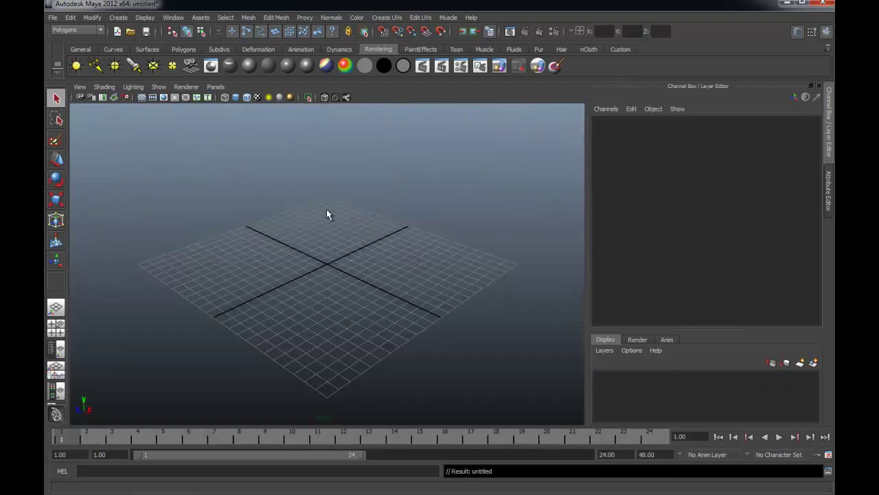
Create a polygon plane and scale it up to 30.99 as a floor
left_click(183, 51)
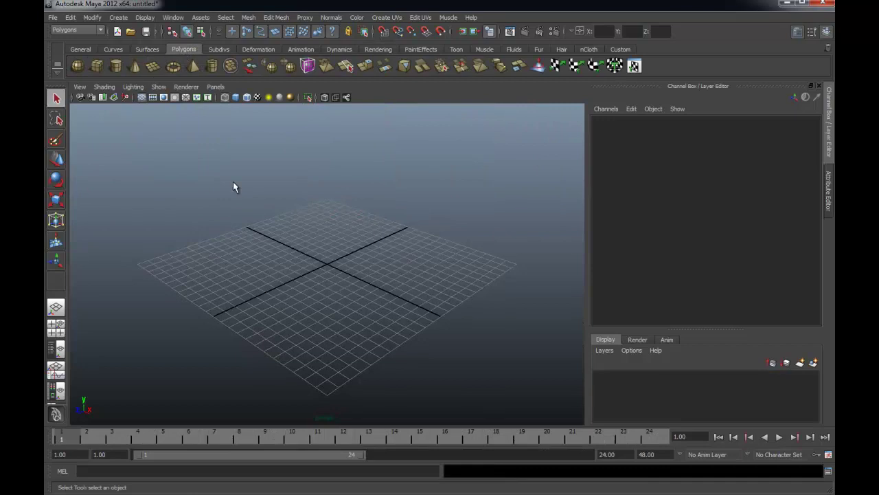
key("r")
left_click_drag(328, 264, 565, 176)
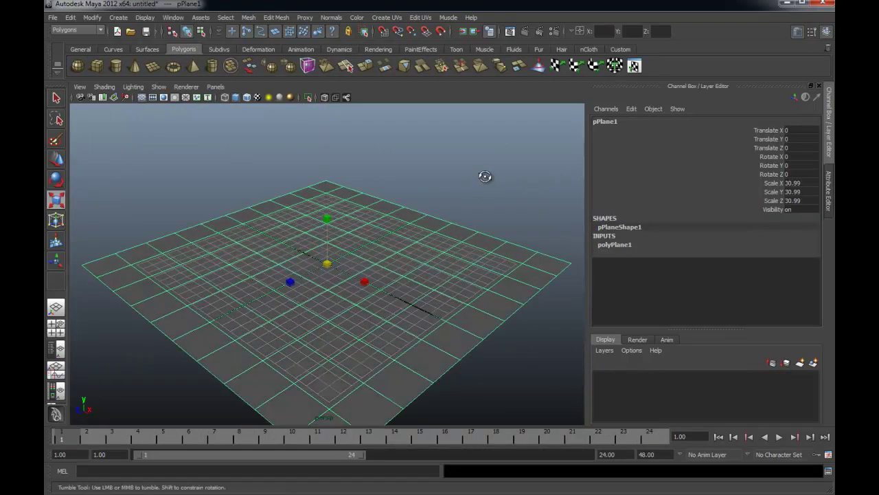
left_click_drag(484, 176, 487, 172, "alt")
Create display layer layer1 and add the floor plane to it
left_click(801, 364)
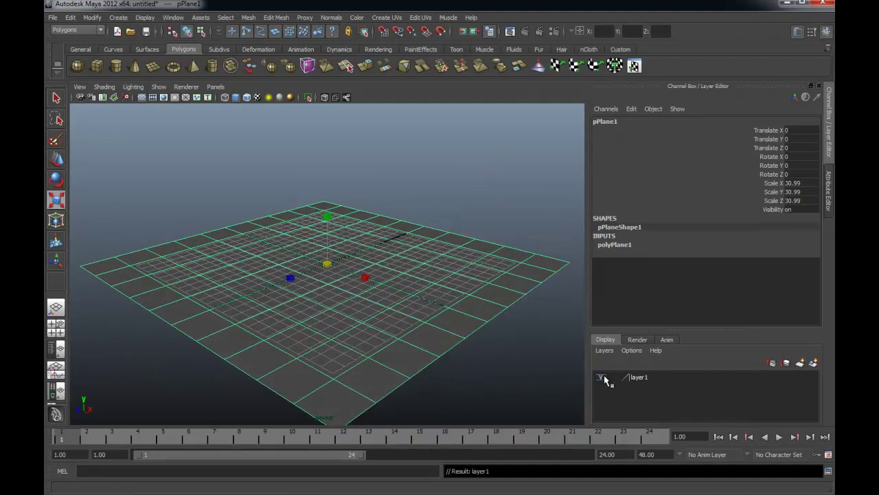
right_click(647, 382)
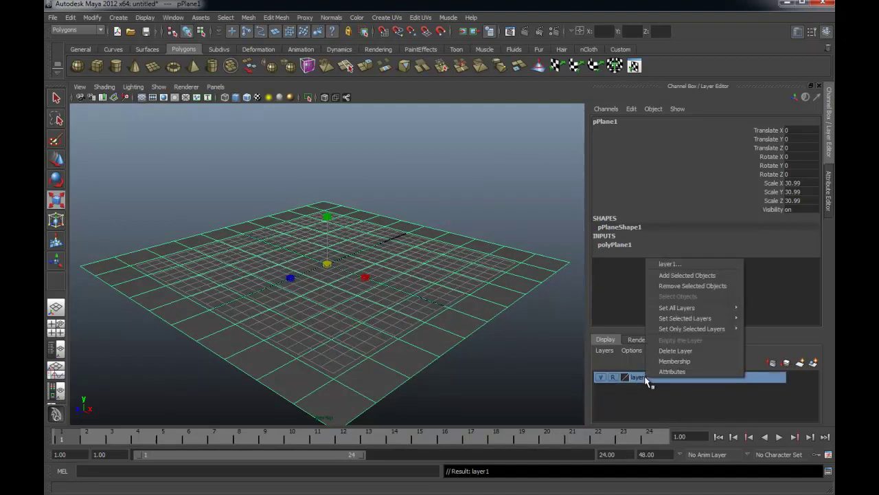
left_click(662, 273)
left_click(444, 171)
left_click_drag(444, 171, 410, 182, "alt")
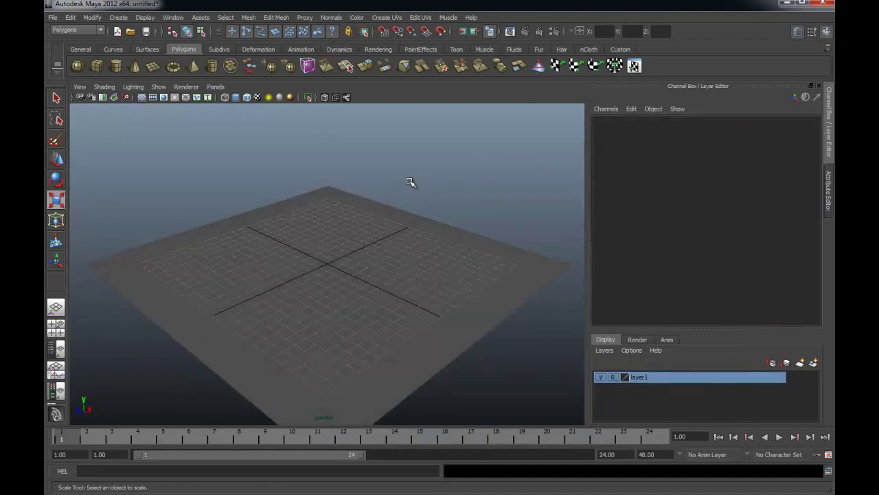
left_click(96, 66)
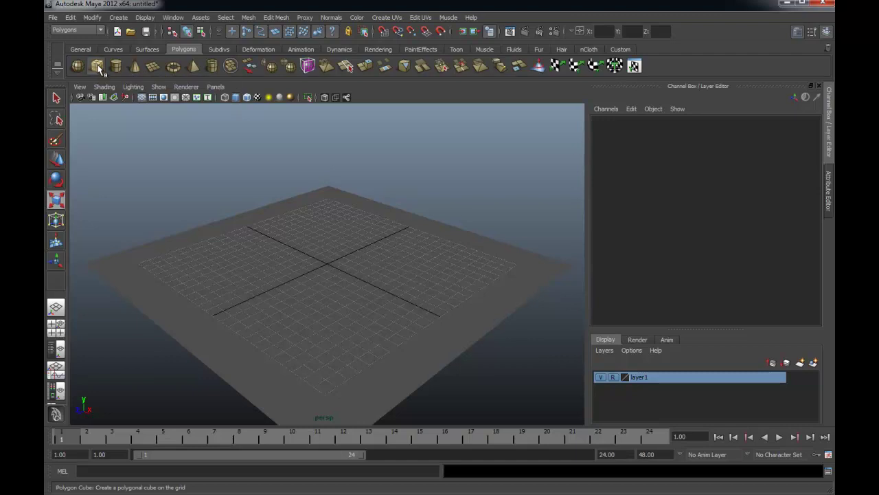
Create a polygon cube and set its Scale Z to 3.5 and Scale X to 6
left_click(97, 66)
middle_click_drag(326, 240, 325, 243, "alt")
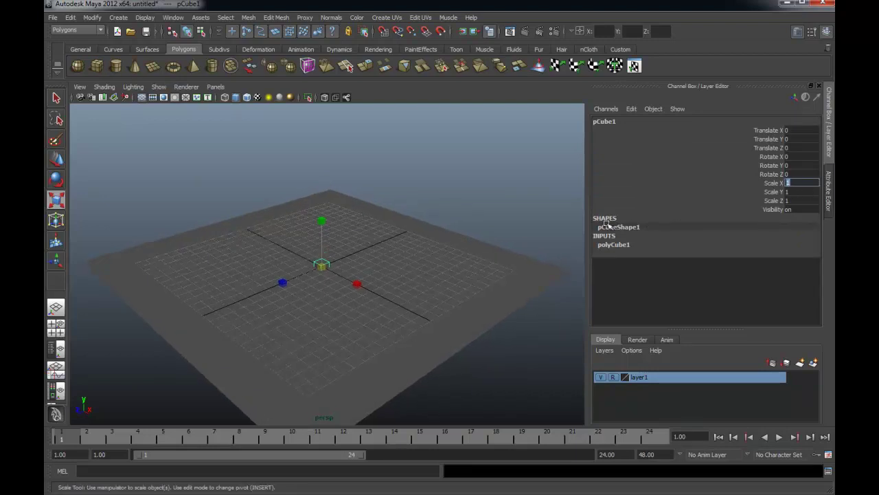
left_click_drag(283, 284, 276, 288)
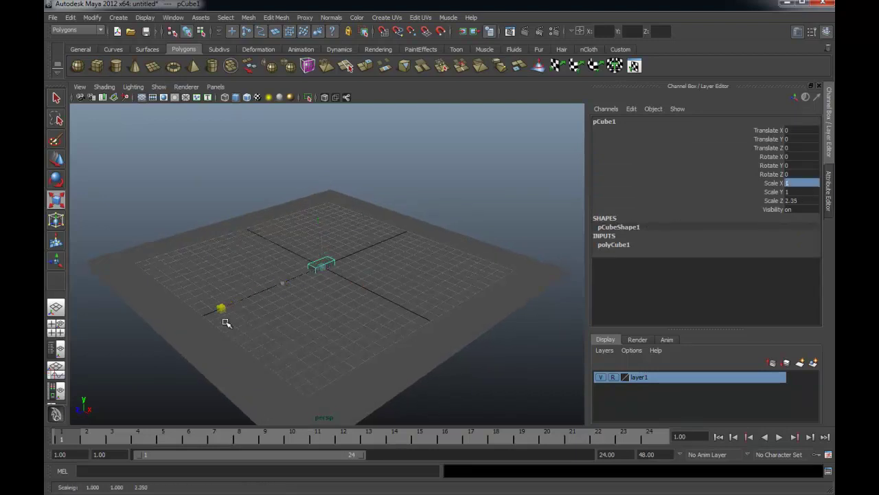
left_click(795, 200)
type("3.5")
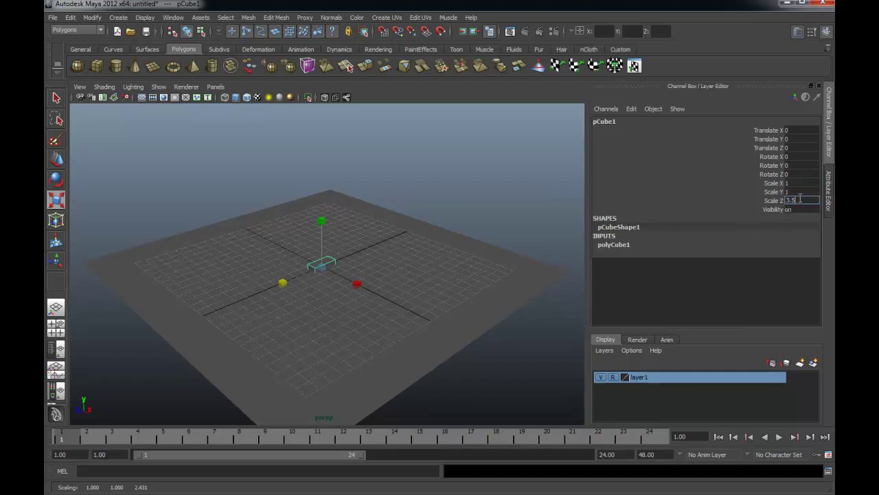
left_click(781, 183)
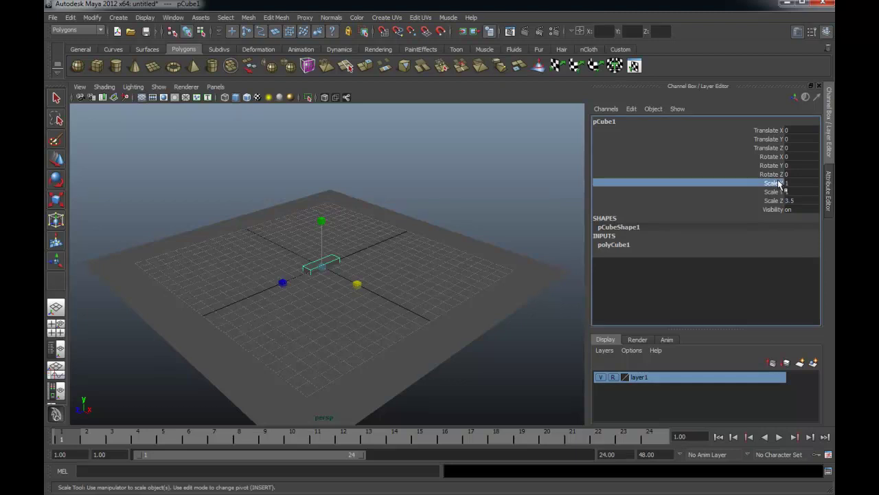
middle_click_drag(373, 216, 531, 226)
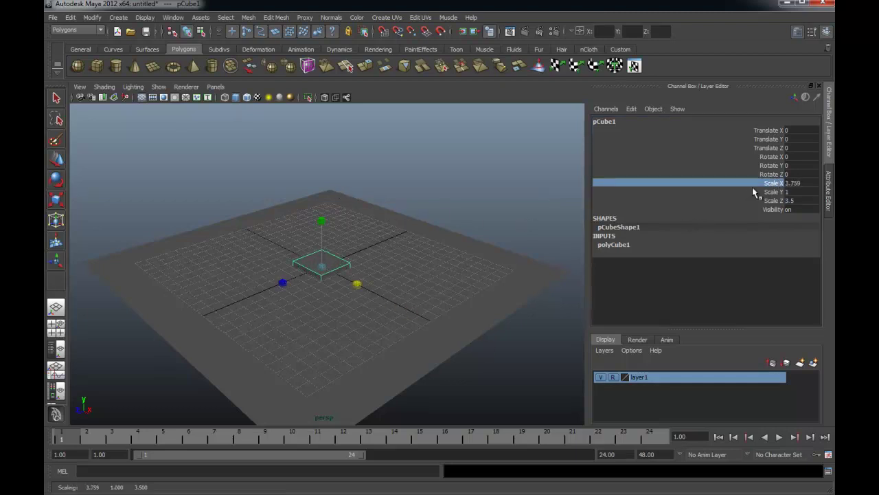
left_click(805, 183)
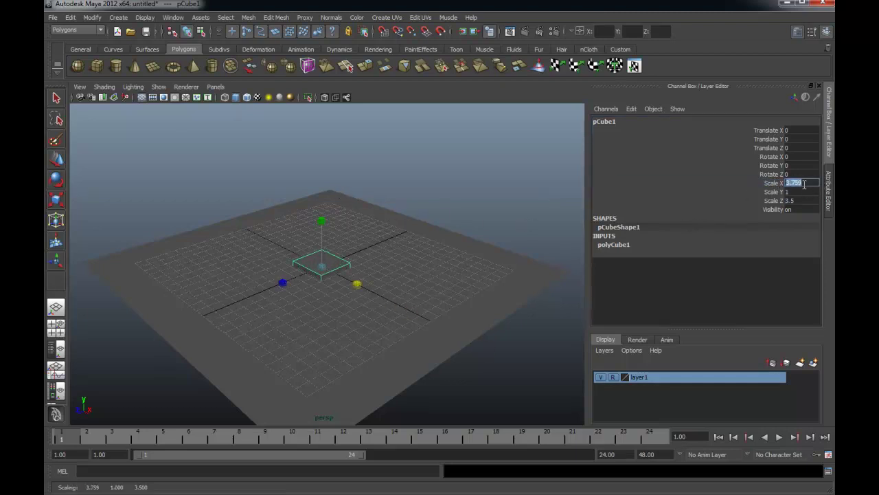
type("5")
type("6")
key("Return")
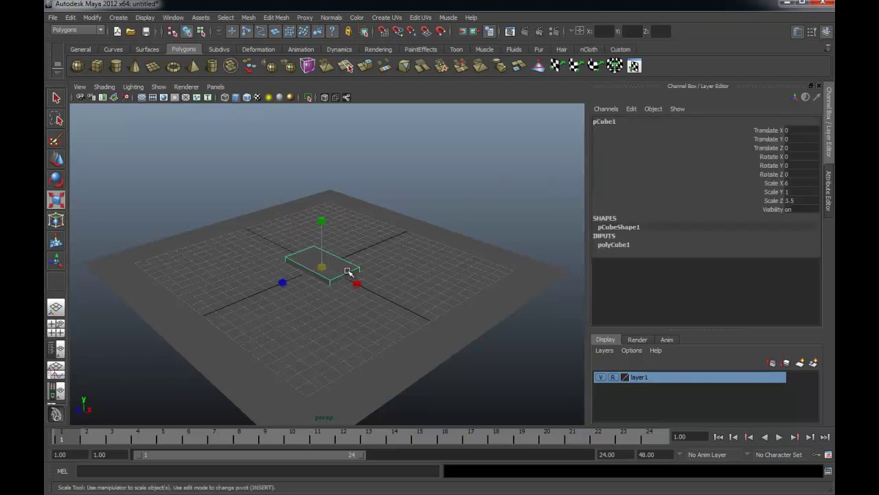
Scale the box uniformly and raise it above the floor to translate Y 3.375
left_click_drag(322, 267, 379, 257)
key("w")
left_click_drag(321, 229, 324, 196)
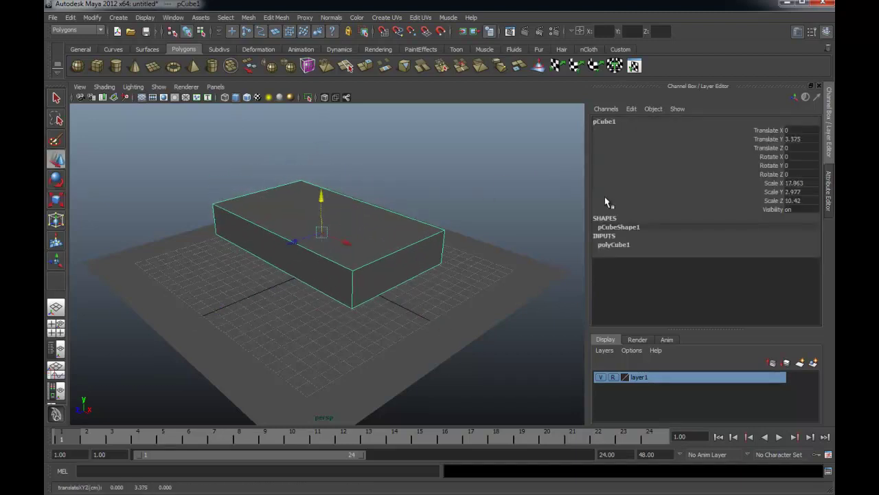
mouse_move(403, 198)
left_mouse_down("alt")
mouse_move(387, 191)
mouse_move(383, 165)
mouse_move(386, 191)
mouse_move(347, 199)
mouse_move(384, 190)
mouse_move(384, 177)
mouse_move(383, 190)
mouse_move(380, 183)
mouse_move(395, 176)
mouse_move(354, 186)
mouse_move(319, 161)
left_mouse_up("alt")
Adjust the base box's pivot and lower it to Translate Y 1.489
key("Insert")
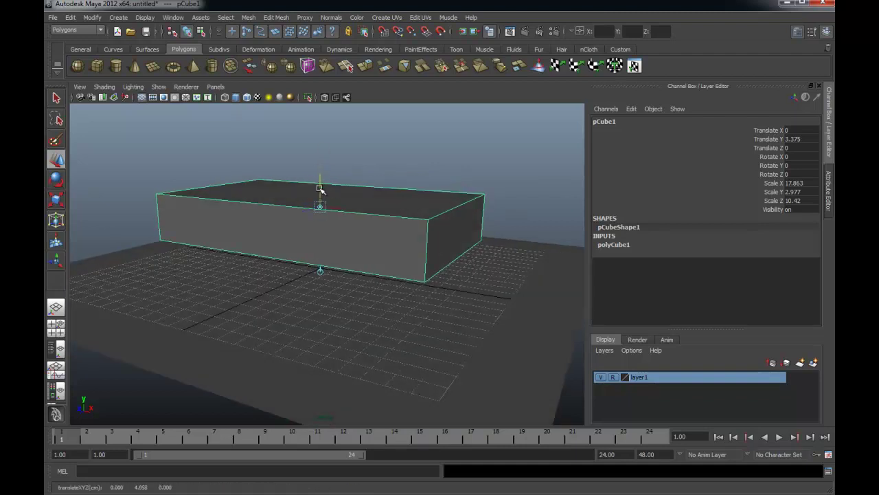
key("Insert")
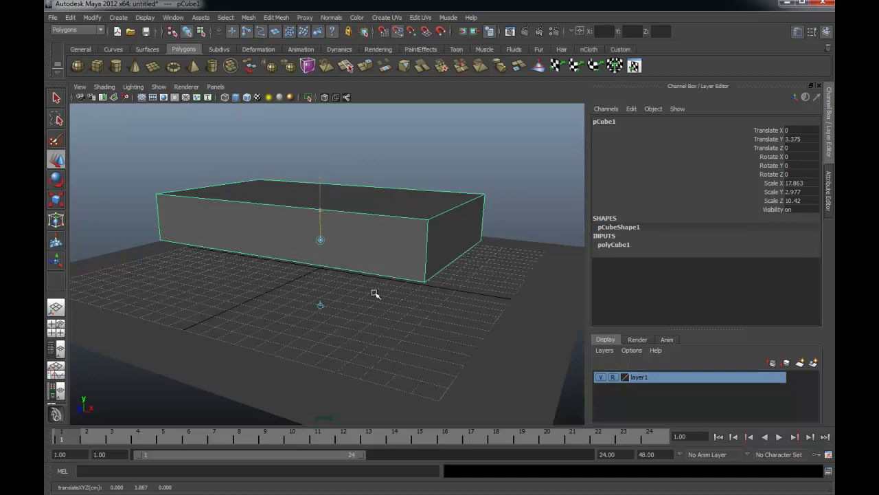
left_click_drag(346, 287, 314, 265, "alt")
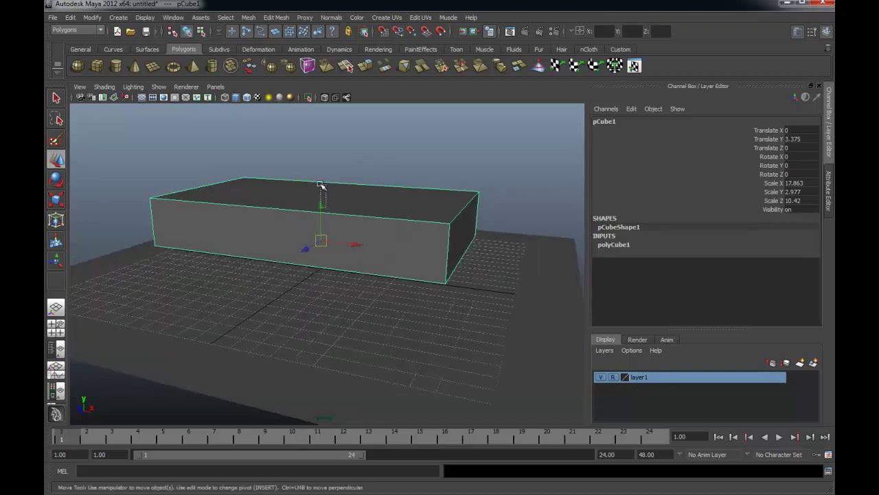
left_click_drag(320, 197, 320, 173)
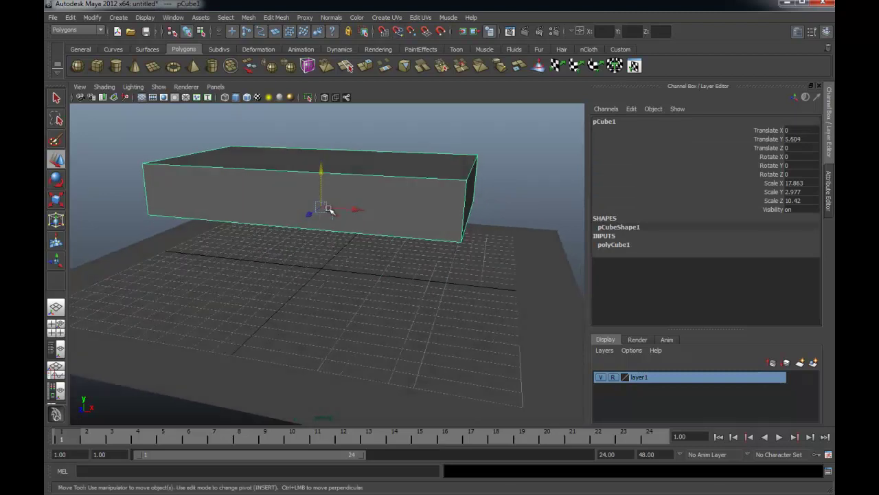
middle_click_drag(322, 268, 337, 269)
mouse_move(338, 271)
left_mouse_down("alt")
mouse_move(310, 285)
mouse_move(320, 240)
mouse_move(263, 258)
mouse_move(337, 255)
mouse_move(326, 239)
mouse_move(300, 243)
mouse_move(317, 243)
mouse_move(320, 255)
mouse_move(321, 220)
mouse_move(323, 227)
left_mouse_up("alt")
Scale the base box to Y 2.579 and duplicate it as pCube2
key("r")
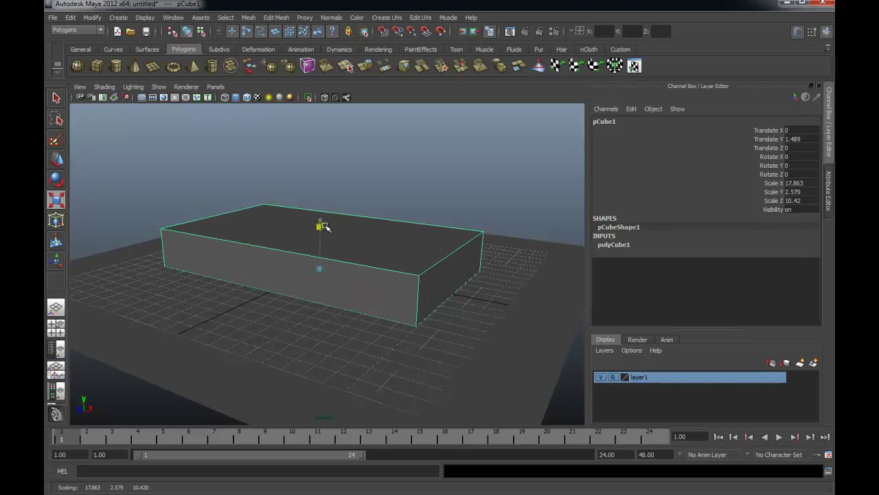
left_click(299, 193)
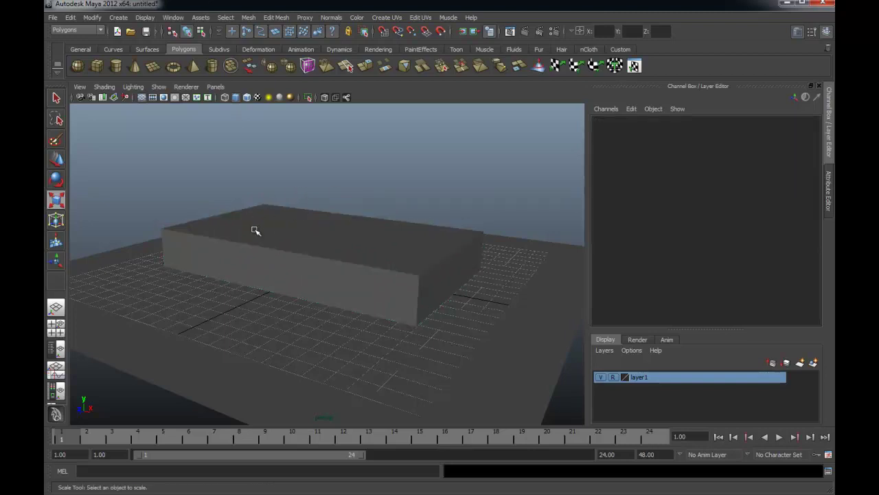
left_click(254, 230)
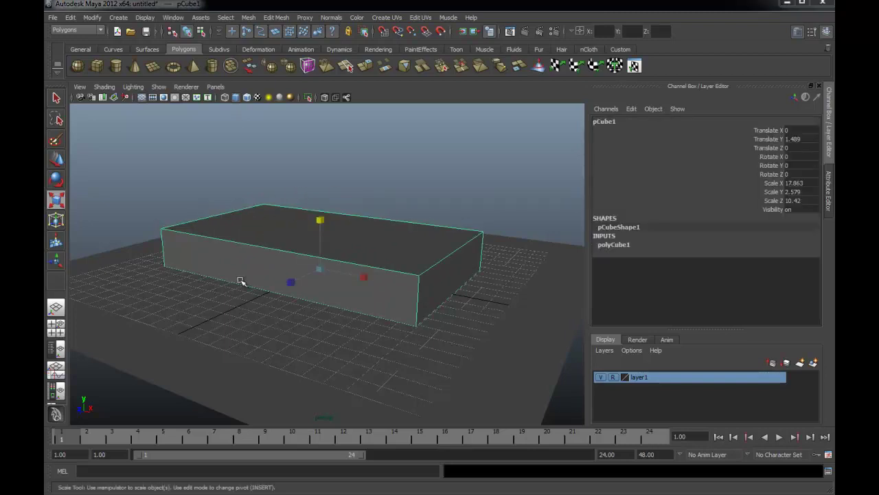
left_click(256, 184)
mouse_move(233, 207)
left_mouse_down("alt")
mouse_move(273, 257)
mouse_move(298, 240)
mouse_move(298, 274)
mouse_move(329, 199)
mouse_move(344, 211)
left_mouse_up("alt")
left_click(273, 257)
key("ctrl+d")
Turn on Wireframe on Shaded display in the viewport
key("w")
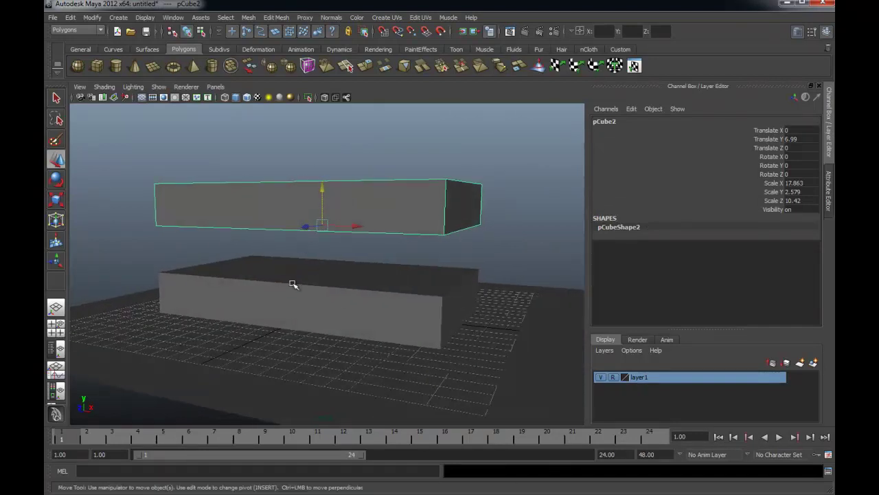
left_click_drag(301, 282, 309, 284, "alt")
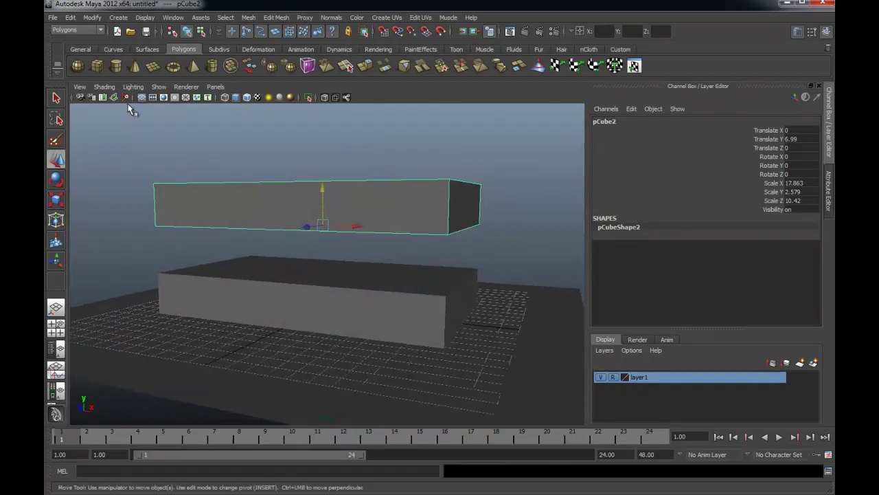
left_click(105, 87)
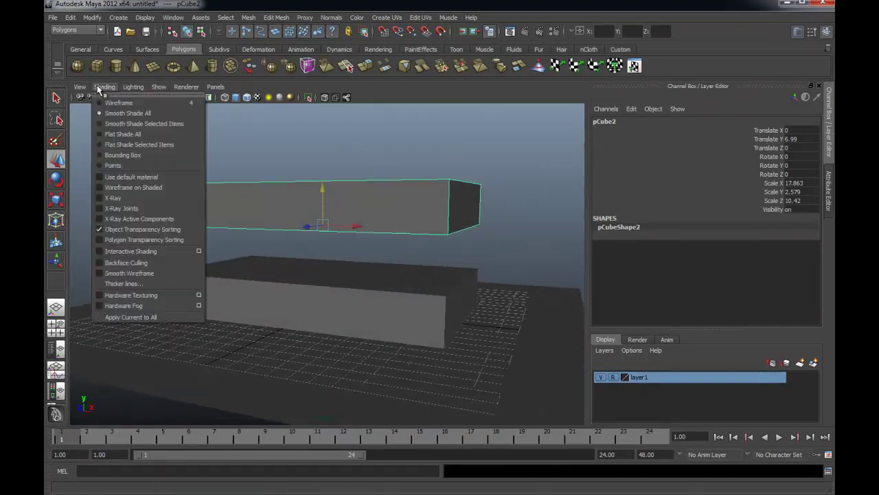
left_click(145, 186)
Move pCube2 down onto the base box at Translate Y 4.067
left_click_drag(287, 271, 318, 272, "alt")
left_click_drag(324, 198, 325, 180)
left_click_drag(326, 249, 326, 261, "alt")
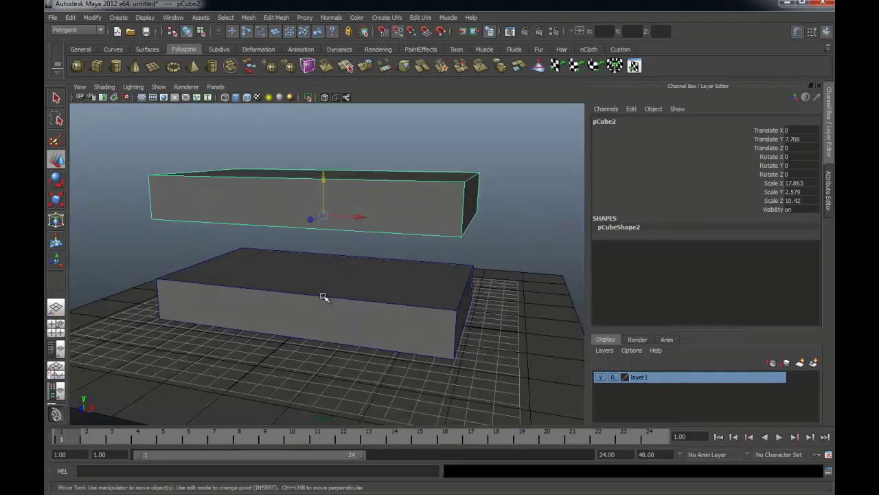
middle_click_drag(324, 297, 330, 298)
mouse_move(331, 297)
left_mouse_down("alt")
mouse_move(314, 300)
mouse_move(368, 294)
mouse_move(354, 296)
mouse_move(300, 231)
left_mouse_up("alt")
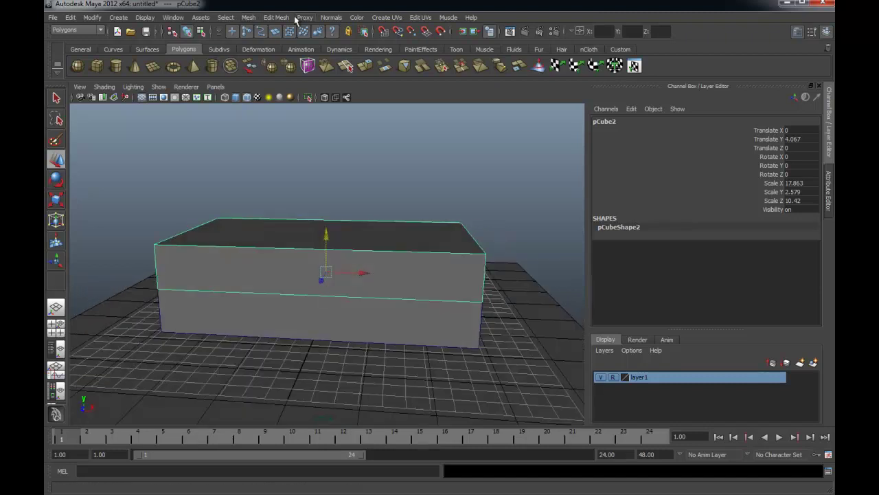
left_click(278, 17)
Bevel the top box's edges and set the polyBevel1 Offset to 0.1
left_click(299, 332)
mouse_move(301, 320)
left_mouse_down("alt")
mouse_move(256, 289)
mouse_move(286, 297)
left_mouse_up("alt")
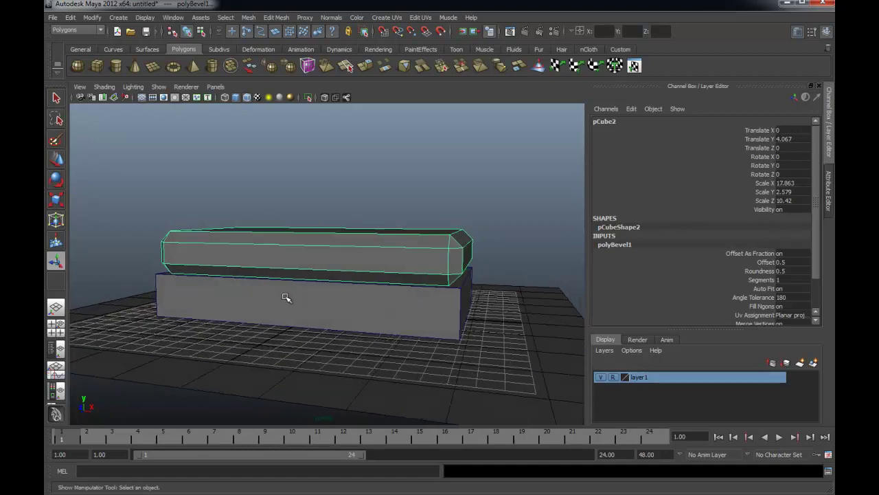
left_click(740, 262)
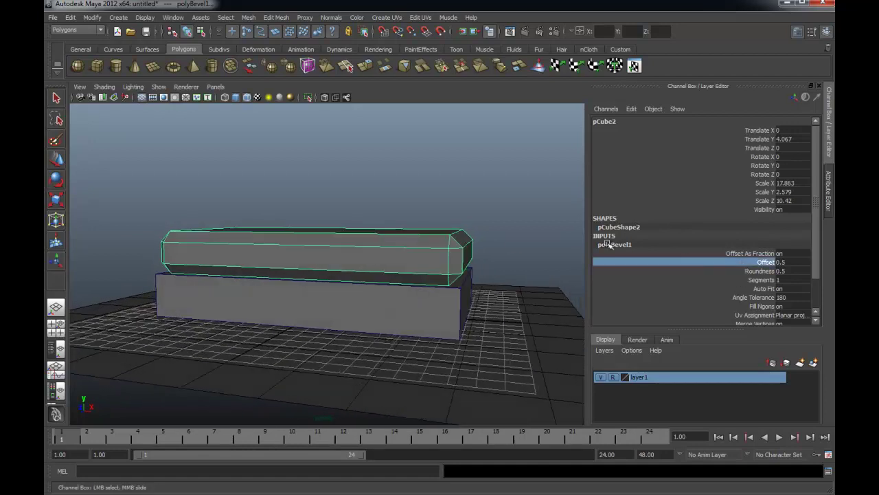
middle_click_drag(543, 231, 543, 232)
mouse_move(543, 234)
left_mouse_down("alt")
mouse_move(524, 230)
mouse_move(575, 229)
mouse_move(465, 232)
left_mouse_up("alt")
mouse_move(370, 237)
left_mouse_down("alt")
mouse_move(337, 243)
mouse_move(318, 193)
mouse_move(387, 194)
mouse_move(367, 190)
mouse_move(355, 193)
mouse_move(349, 223)
mouse_move(325, 237)
left_mouse_up("alt")
Select the mattress box's top vertices and move them down to thin the slab
key("4")
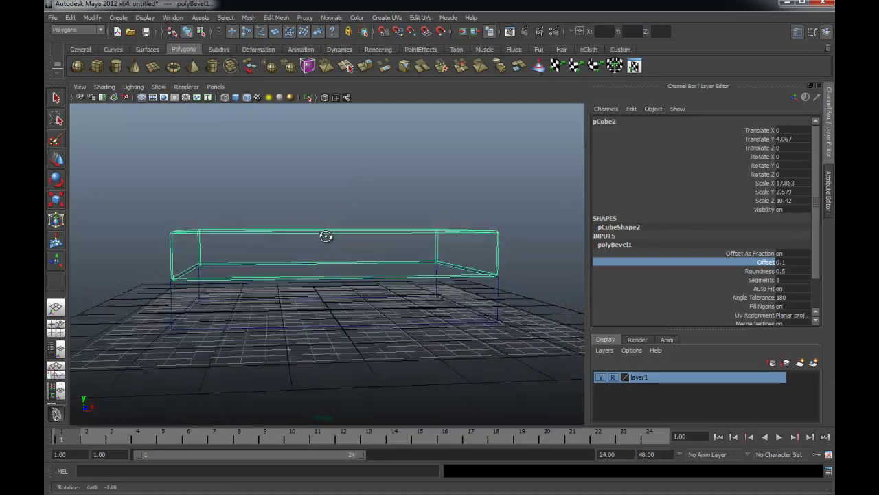
right_click(322, 231)
left_click(309, 228)
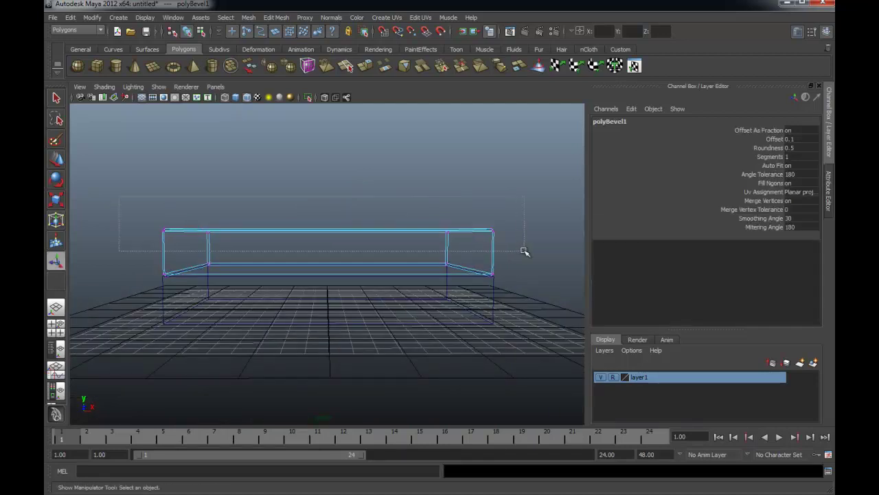
left_click_drag(119, 197, 524, 251)
key("w")
left_click_drag(329, 194, 328, 200)
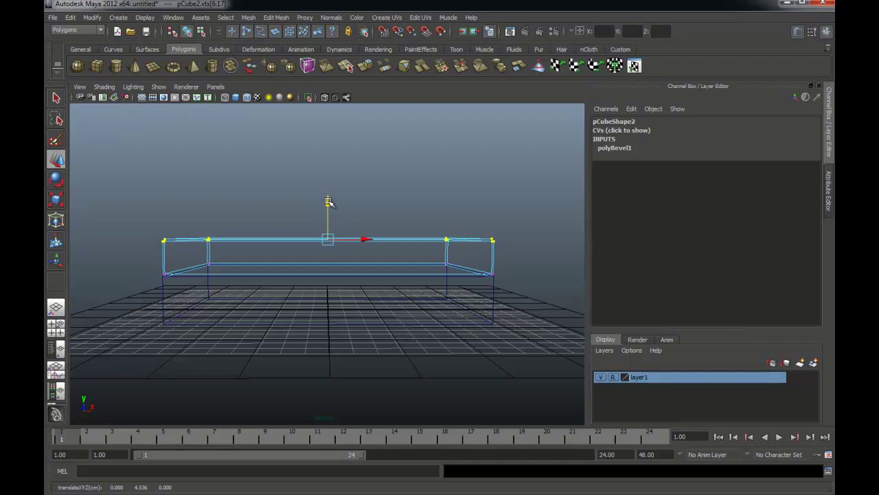
key("5")
left_click(364, 205)
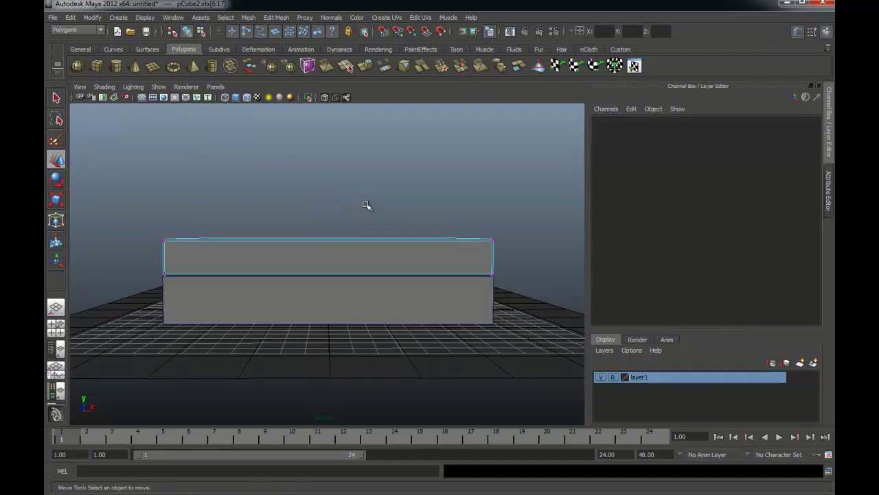
right_click_drag(352, 246, 377, 216)
left_click_drag(377, 216, 312, 259, "alt")
left_click(316, 259)
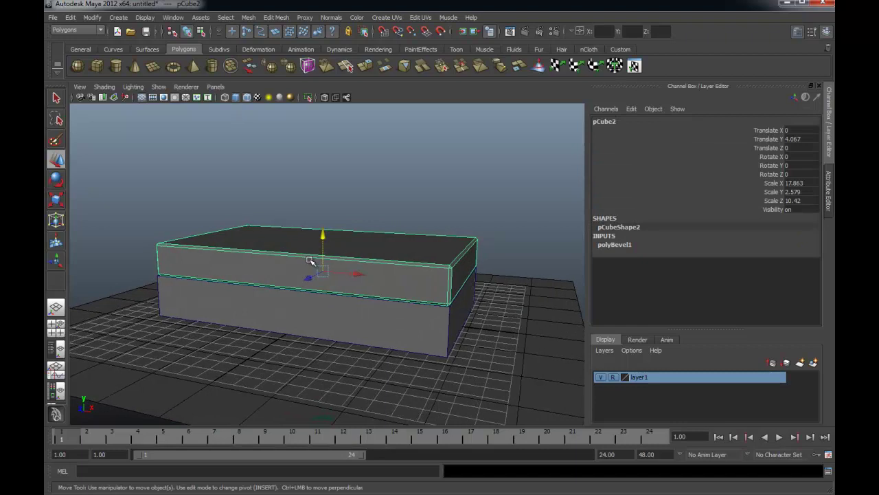
Smooth the pCube2 mattress into a rounded, subdivided cushion
left_click(289, 65)
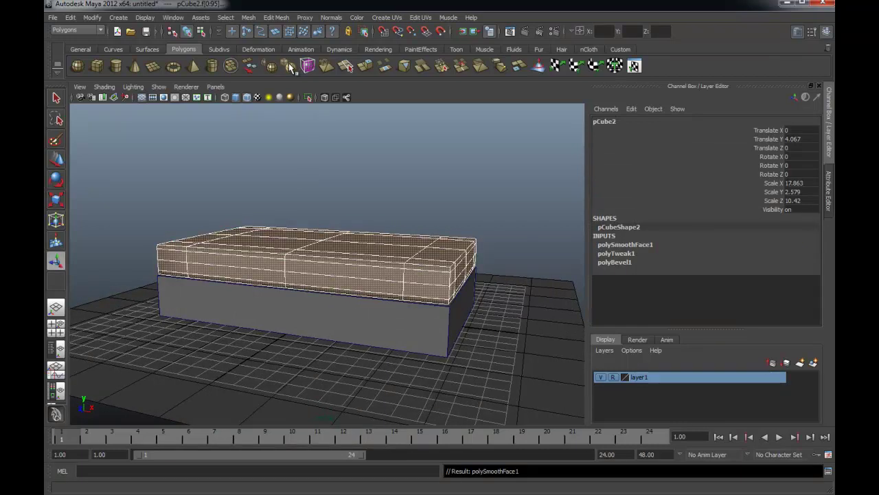
left_click(433, 195)
mouse_move(433, 194)
left_mouse_down("alt")
mouse_move(337, 226)
mouse_move(447, 212)
mouse_move(365, 185)
mouse_move(369, 201)
mouse_move(410, 208)
mouse_move(406, 227)
mouse_move(414, 225)
left_mouse_up("alt")
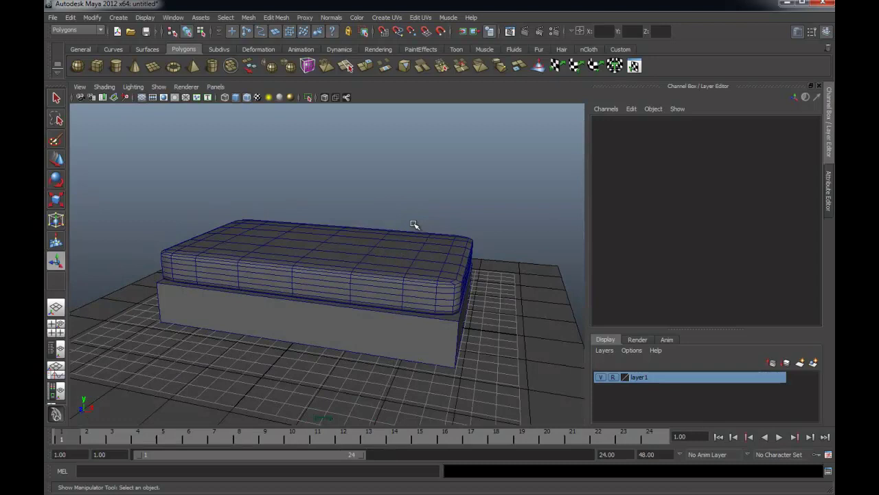
mouse_move(378, 216)
left_mouse_down("alt")
mouse_move(373, 210)
mouse_move(464, 206)
mouse_move(323, 210)
left_mouse_up("alt")
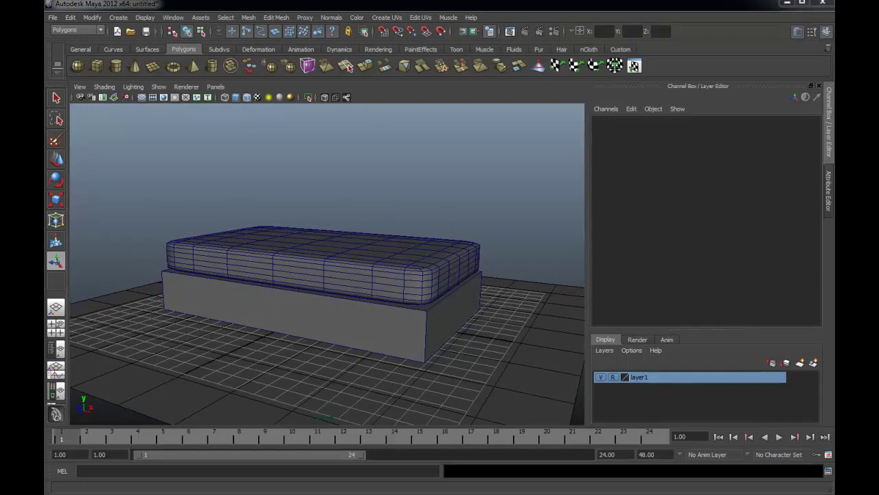
Compare the model with the reference bed photo, close it, and select the base box
left_click_drag(43, 62, 222, 72)
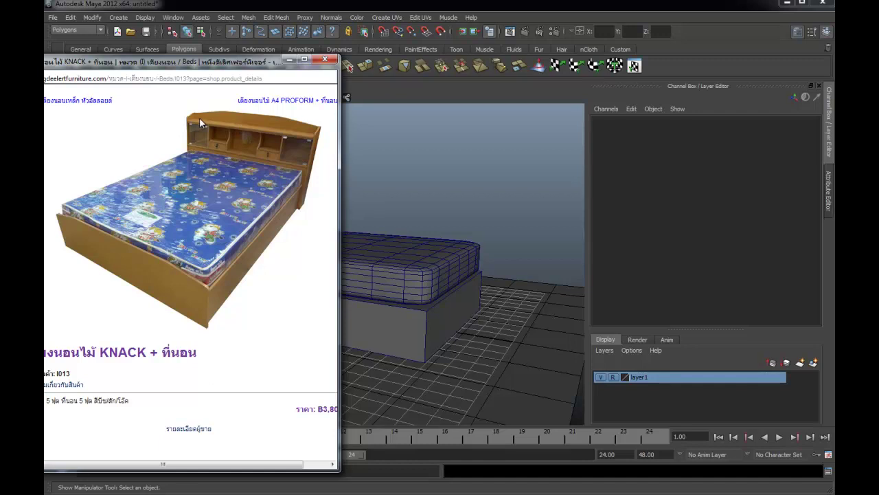
left_click(325, 59)
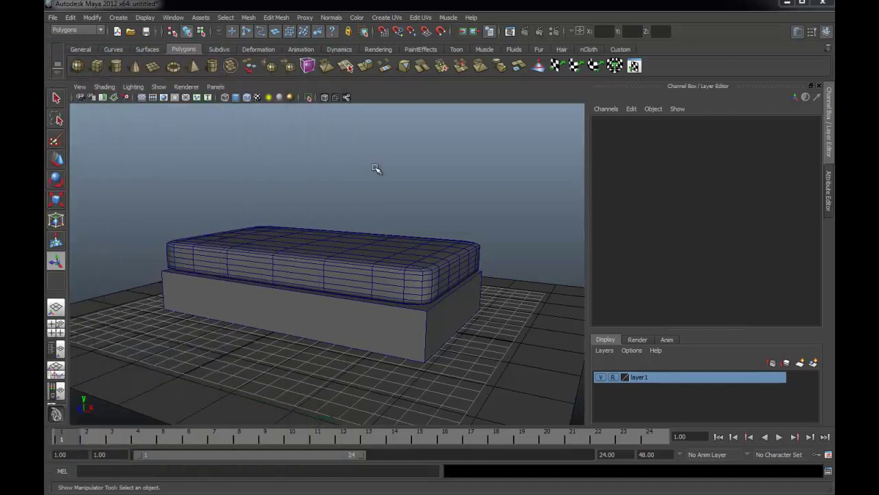
mouse_move(339, 174)
left_mouse_down("alt")
mouse_move(341, 199)
mouse_move(281, 202)
left_mouse_up("alt")
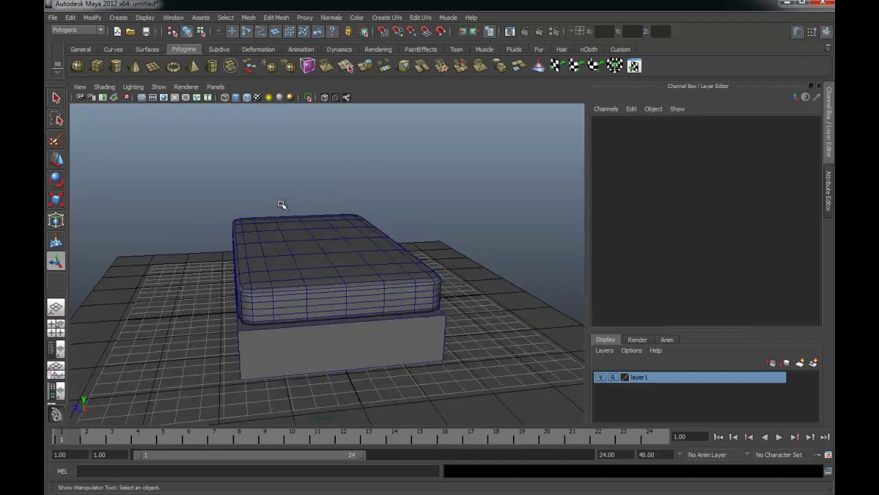
left_click_drag(355, 207, 339, 200, "alt")
left_click(320, 313)
middle_click_drag(320, 312, 338, 291, "alt")
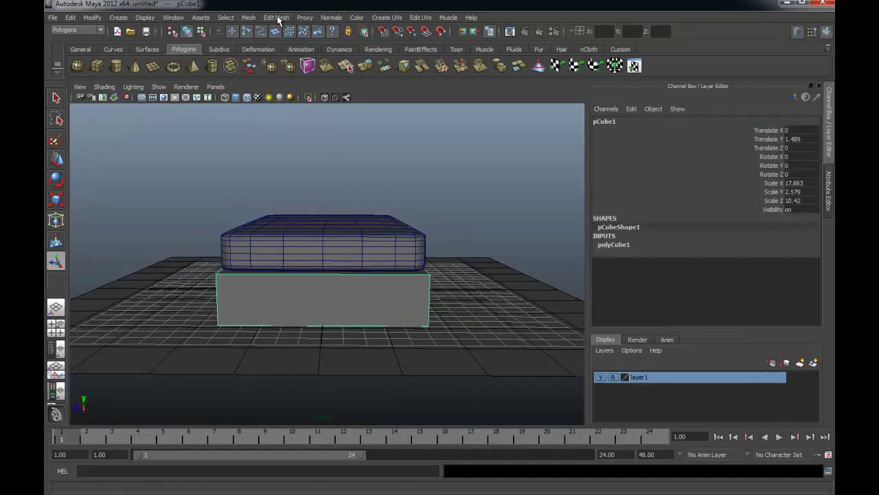
Insert an edge loop across the base box with the Insert Edge Loop Tool
left_click(276, 17)
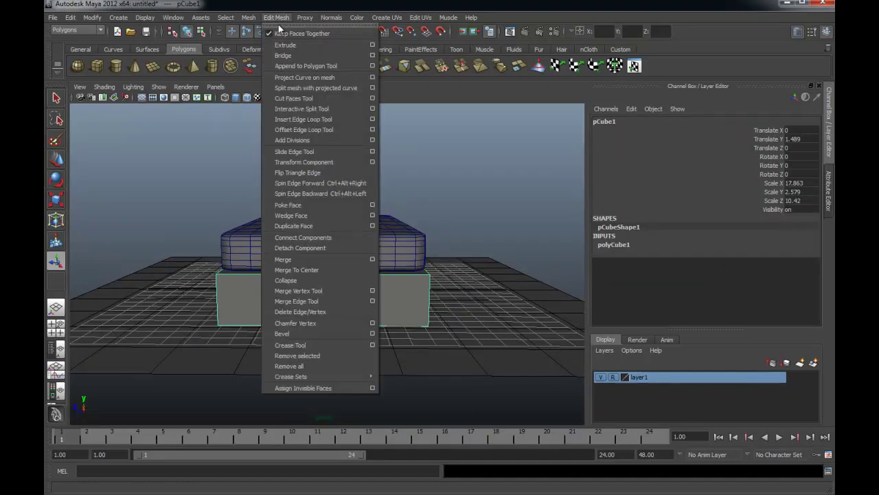
left_click(322, 123)
mouse_move(342, 248)
left_mouse_down("alt")
mouse_move(350, 285)
mouse_move(328, 288)
mouse_move(353, 298)
left_mouse_up("alt")
Snap the new edge loop's vertices to the centre line using grid snapping
key("4")
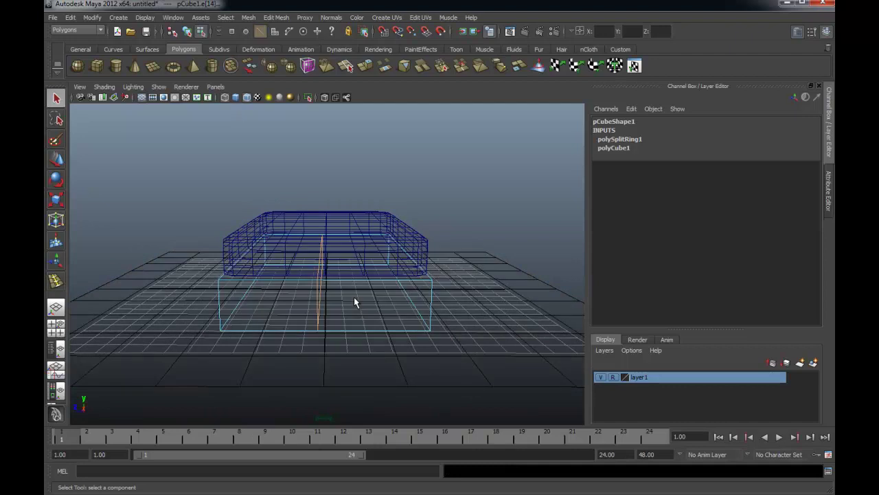
right_click(317, 300)
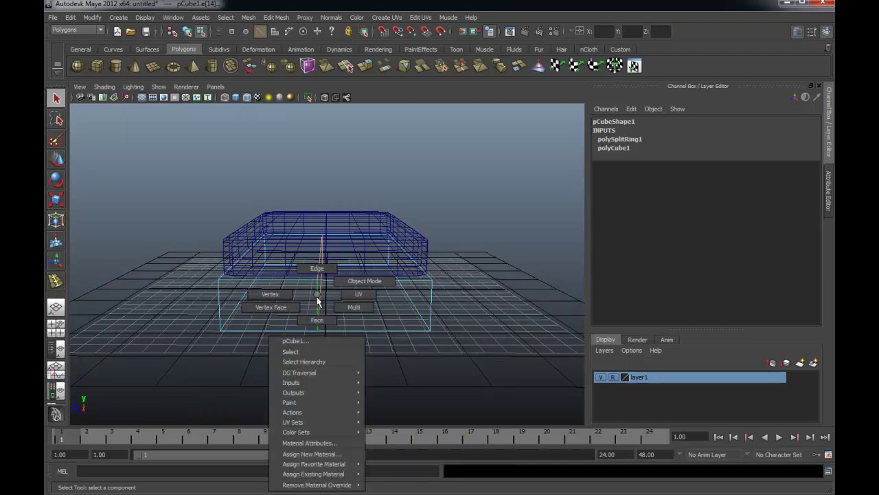
right_click_drag(318, 300, 299, 294)
left_click_drag(297, 216, 369, 389)
key("w")
mouse_move(304, 284)
left_mouse_down("alt")
mouse_move(290, 270)
mouse_move(348, 274)
mouse_move(310, 270)
mouse_move(325, 295)
left_mouse_up("alt")
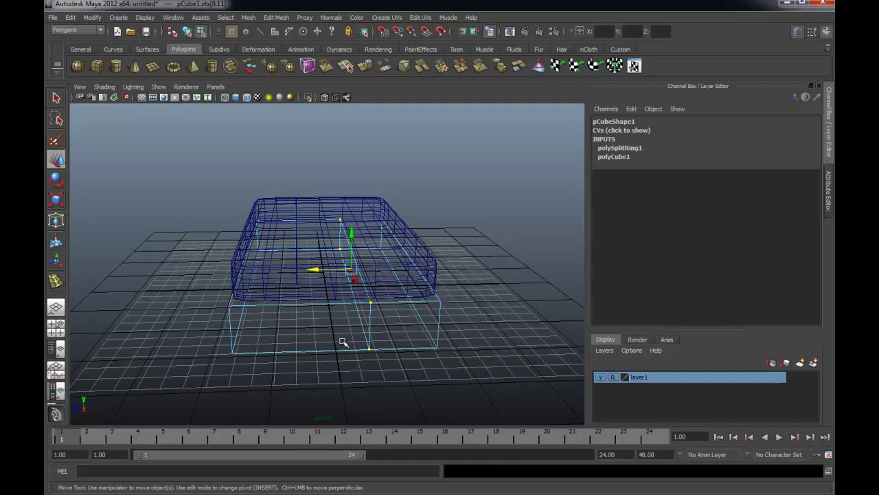
key("x")
mouse_move(337, 330)
left_mouse_down("alt")
mouse_move(350, 329)
mouse_move(351, 316)
mouse_move(330, 316)
mouse_move(330, 328)
left_mouse_up("alt")
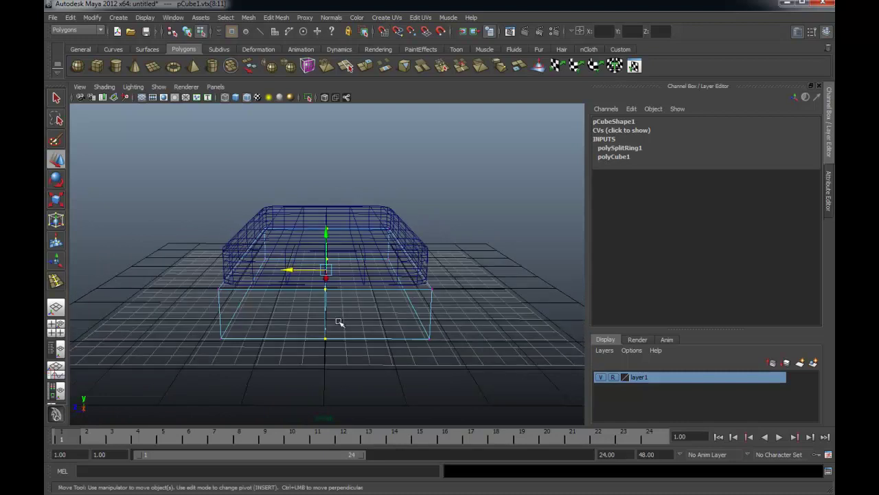
key("5")
Select the faces of one half of the base box in Face mode
right_click(376, 318)
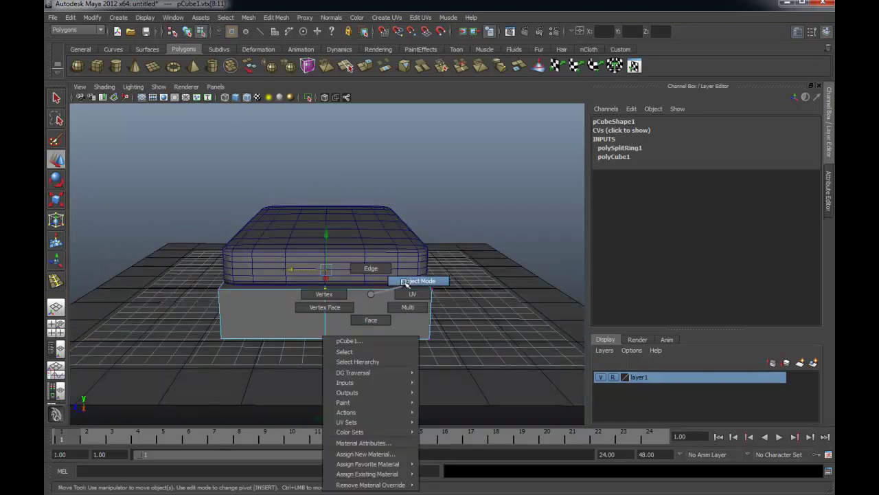
left_click(372, 319)
left_click_drag(341, 309, 202, 265, "alt")
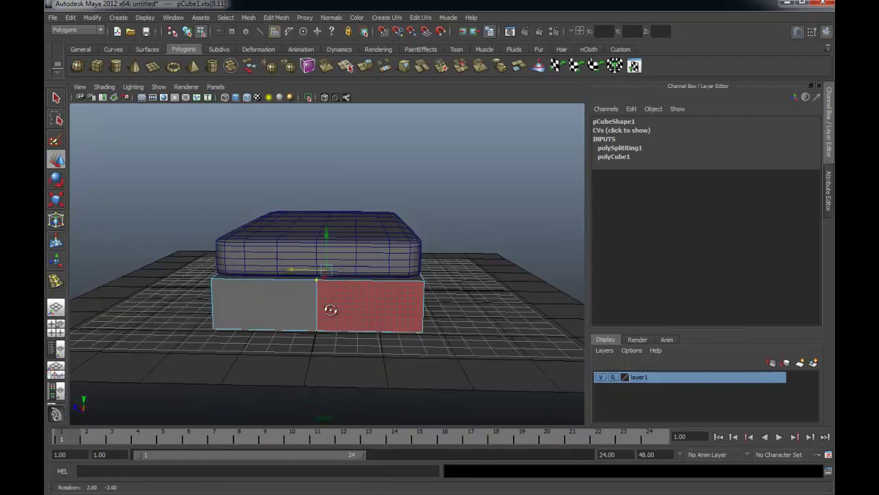
left_click_drag(172, 214, 289, 359)
mouse_move(261, 330)
left_mouse_down("alt")
mouse_move(348, 357)
mouse_move(337, 359)
mouse_move(410, 308)
mouse_move(425, 343)
mouse_move(350, 369)
mouse_move(230, 361)
left_mouse_up("alt")
Remove the selected half and pick the half-length base's end face
left_click(261, 352)
left_click_drag(373, 310, 232, 324, "alt")
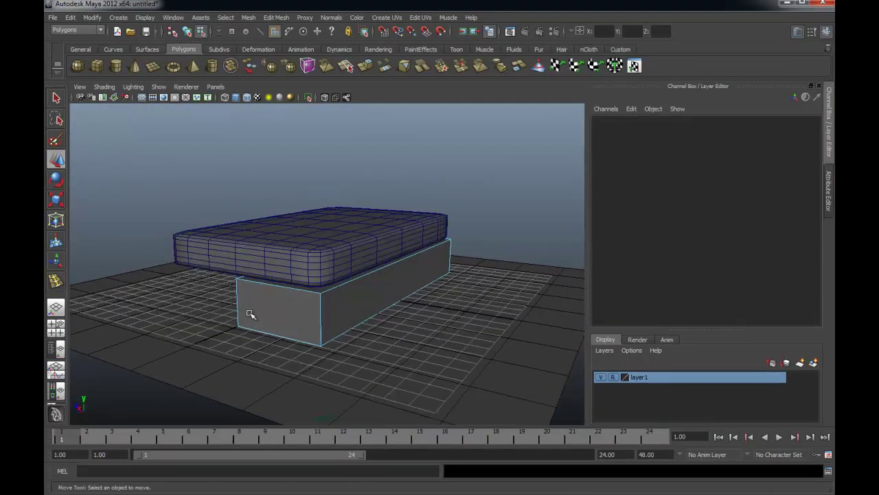
right_click(328, 294)
right_click_drag(349, 292, 375, 281)
left_click(377, 295)
mouse_move(377, 295)
left_mouse_down("alt")
mouse_move(360, 329)
mouse_move(314, 310)
left_mouse_up("alt")
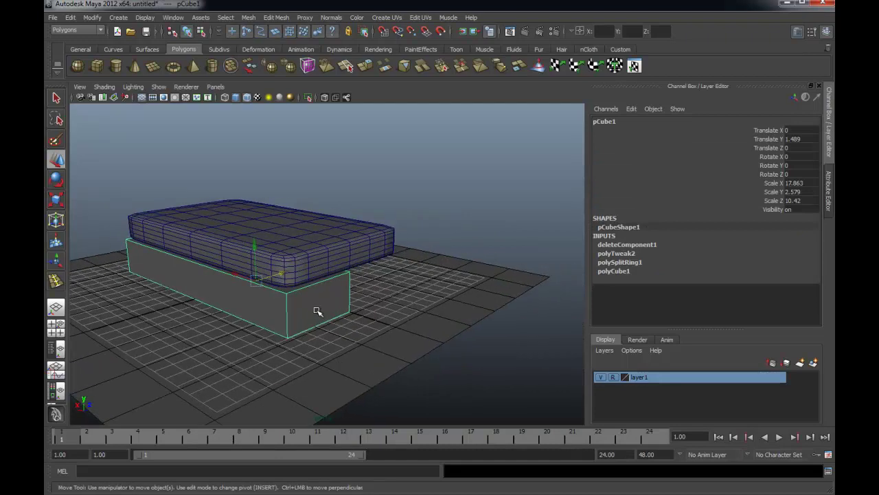
right_click_drag(317, 295, 317, 319)
left_click(318, 315)
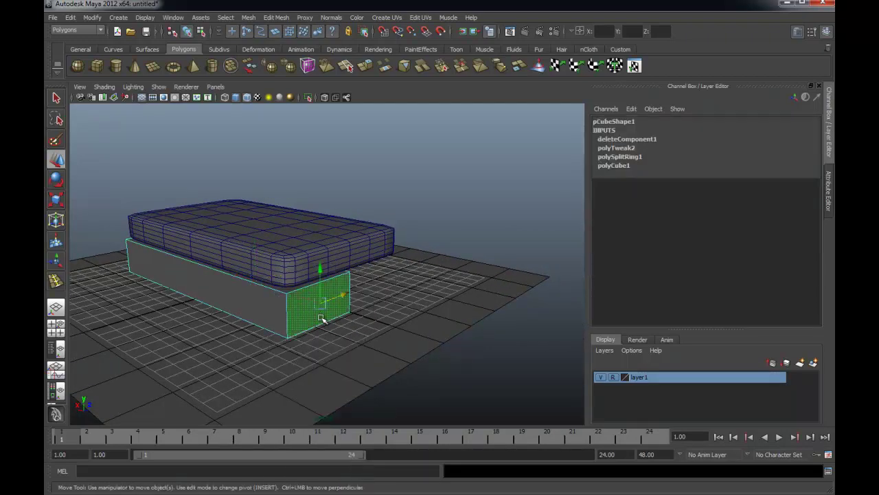
left_click_drag(318, 315, 364, 320, "alt")
mouse_move(267, 319)
left_mouse_down("alt")
mouse_move(257, 314)
mouse_move(275, 288)
left_mouse_up("alt")
Extrude the end face outward about 2.66 units into a block for the headboard
left_click(364, 65)
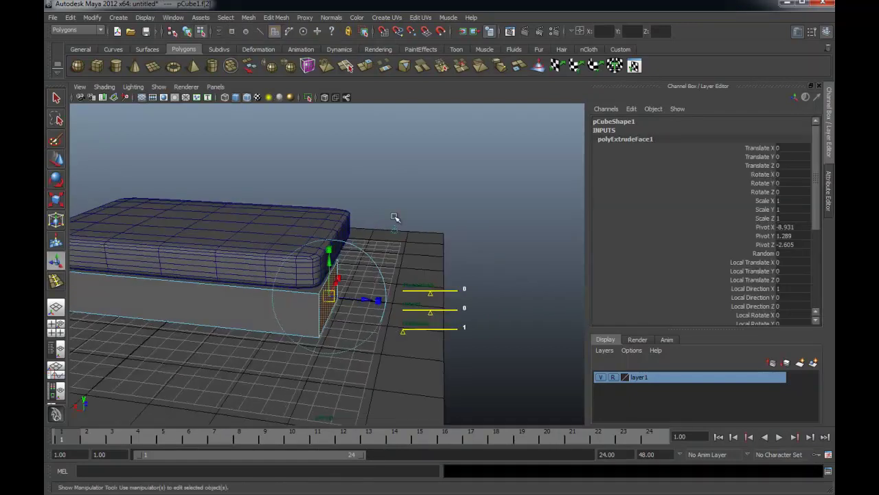
mouse_move(366, 301)
left_mouse_down()
mouse_move(409, 303)
mouse_move(412, 269)
left_mouse_up()
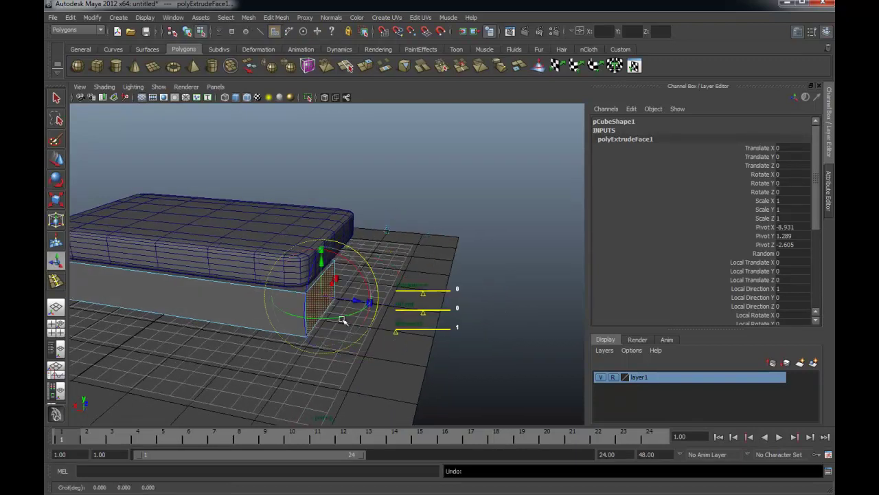
mouse_move(357, 304)
left_mouse_down()
mouse_move(402, 308)
mouse_move(392, 308)
left_mouse_up()
key("q")
Select the top face of the extruded block
left_click(374, 252)
mouse_move(374, 252)
left_mouse_down("alt")
mouse_move(351, 274)
mouse_move(291, 279)
mouse_move(377, 282)
mouse_move(378, 270)
mouse_move(325, 263)
left_mouse_up("alt")
left_click(347, 282)
key("4")
key("5")
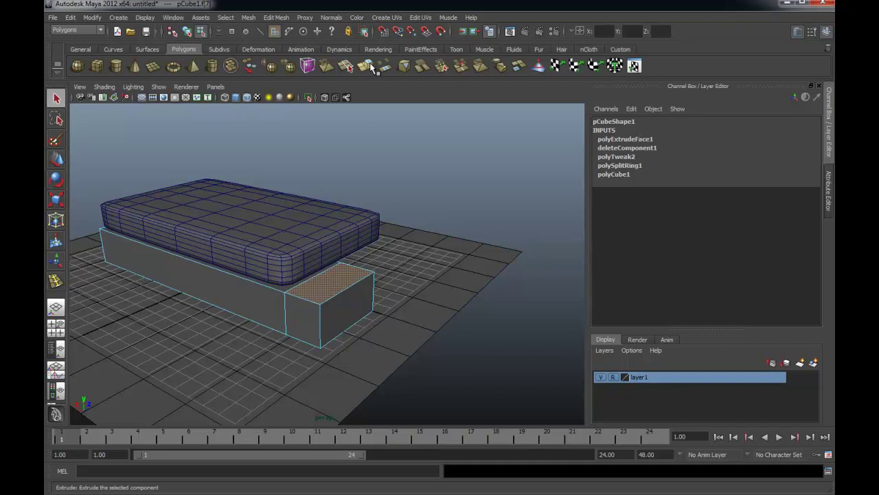
Extrude the end block's top face upward about 5.46 units into a tall headboard
left_click(370, 67)
mouse_move(383, 304)
left_mouse_down("alt")
mouse_move(363, 271)
mouse_move(340, 254)
mouse_move(337, 163)
mouse_move(357, 248)
left_mouse_up("alt")
key("alt+Tab")
left_click_drag(160, 40, 164, 46)
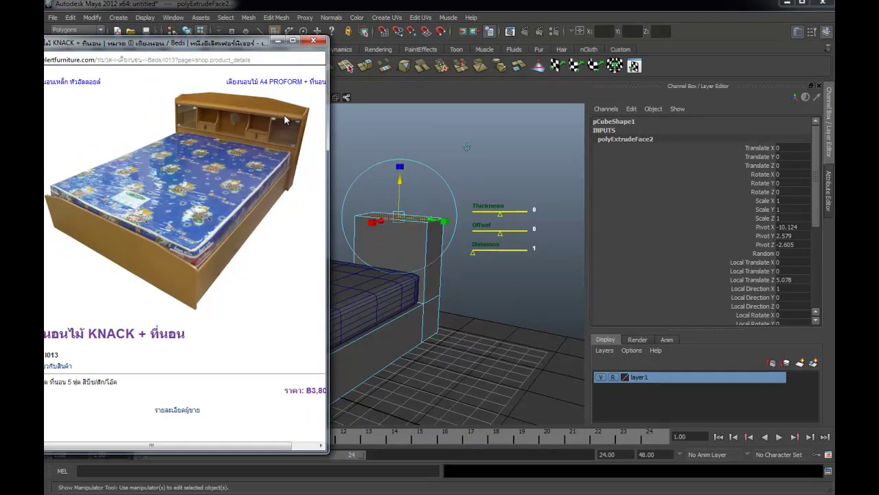
key("alt+Tab")
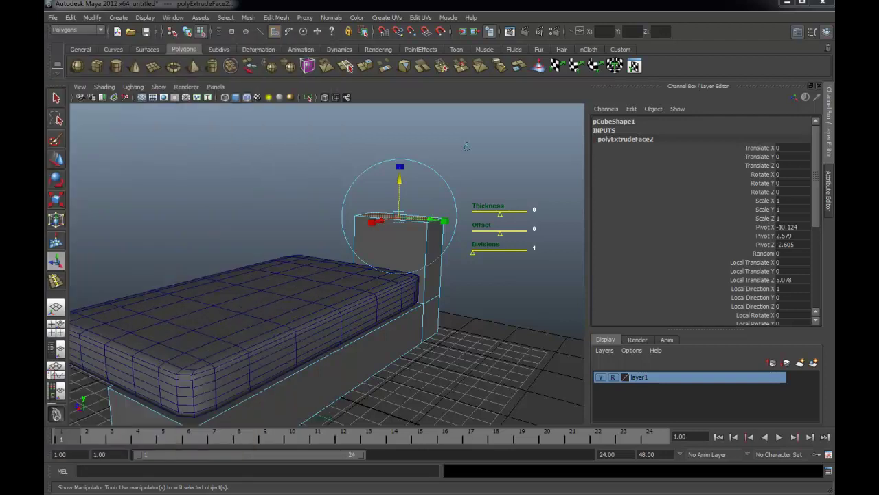
left_click_drag(398, 180, 396, 172)
scroll(398, 234, "up", 5)
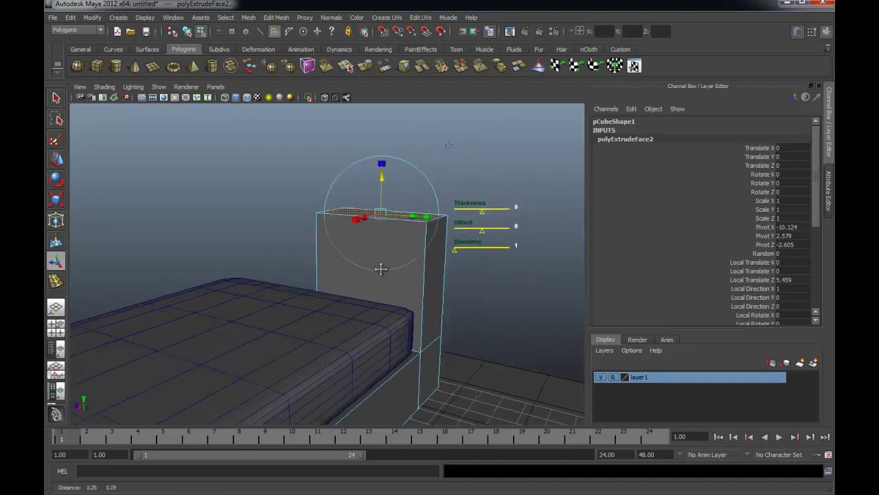
View the headboard from a corner and select one of its faces in Face mode
mouse_move(382, 258)
left_mouse_down("alt")
mouse_move(387, 238)
mouse_move(373, 245)
mouse_move(443, 261)
mouse_move(391, 251)
left_mouse_up("alt")
key("q")
right_click_drag(390, 252, 437, 234, "alt")
mouse_move(437, 233)
left_mouse_down("alt")
mouse_move(304, 222)
mouse_move(345, 280)
mouse_move(304, 193)
mouse_move(315, 177)
mouse_move(334, 190)
mouse_move(318, 200)
left_mouse_up("alt")
right_click_drag(318, 200, 315, 220)
left_click(323, 317)
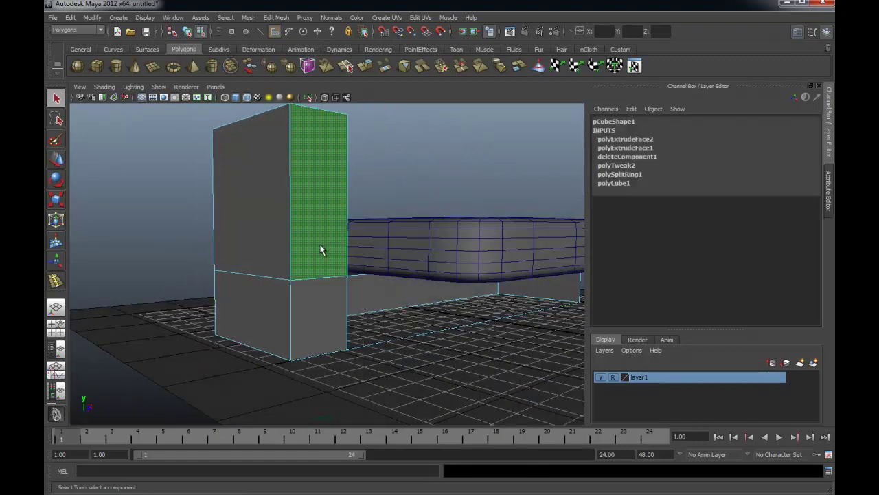
Delete the selected headboard faces and view the headboard from behind
left_click_drag(323, 318, 309, 318, "alt")
key("Delete")
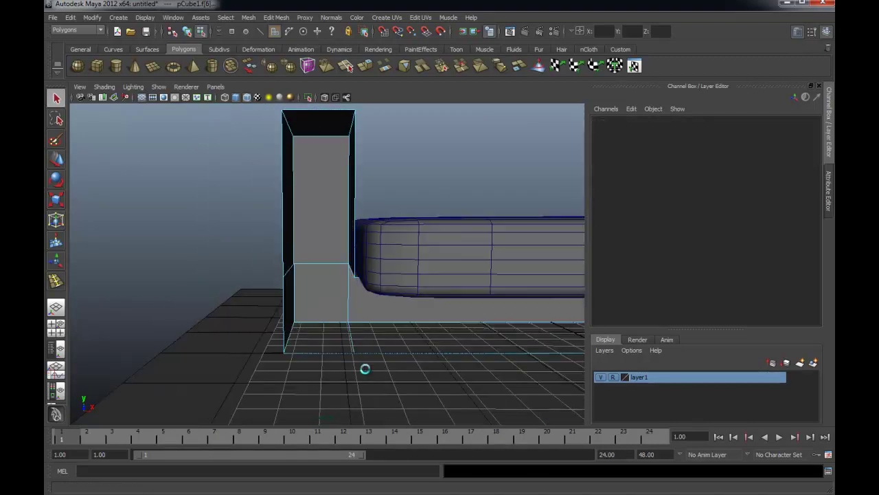
mouse_move(359, 329)
left_mouse_down("alt")
mouse_move(216, 329)
mouse_move(359, 291)
mouse_move(364, 281)
mouse_move(324, 217)
left_mouse_up("alt")
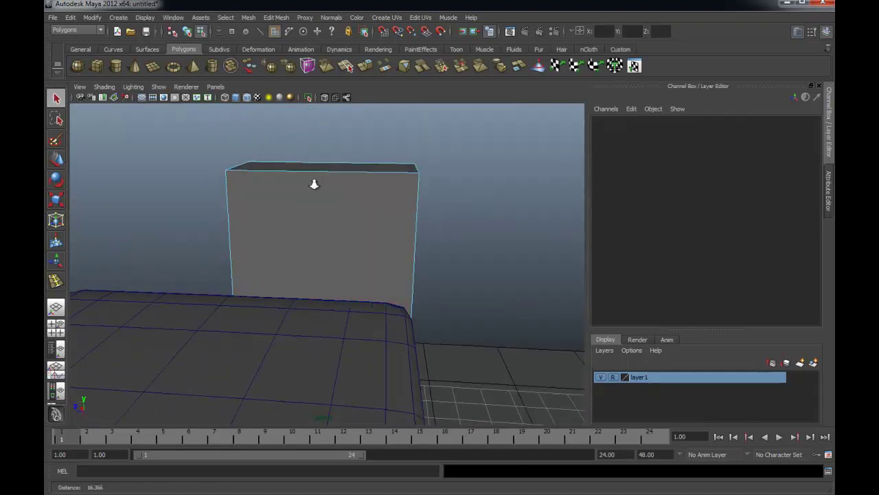
right_click_drag(309, 184, 362, 186, "alt")
left_click_drag(361, 186, 337, 167, "alt")
Compare the headboard with the bed reference photo and bring up the Edit Mesh menu
left_click(276, 17)
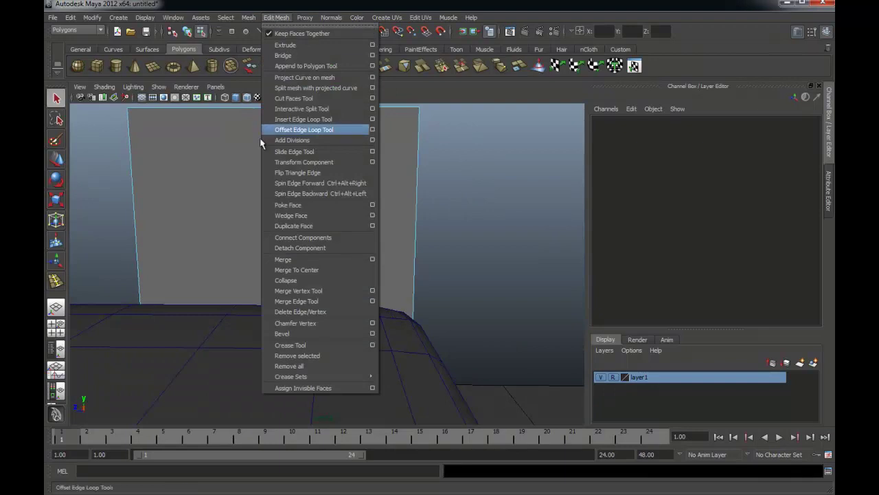
key("alt+Tab")
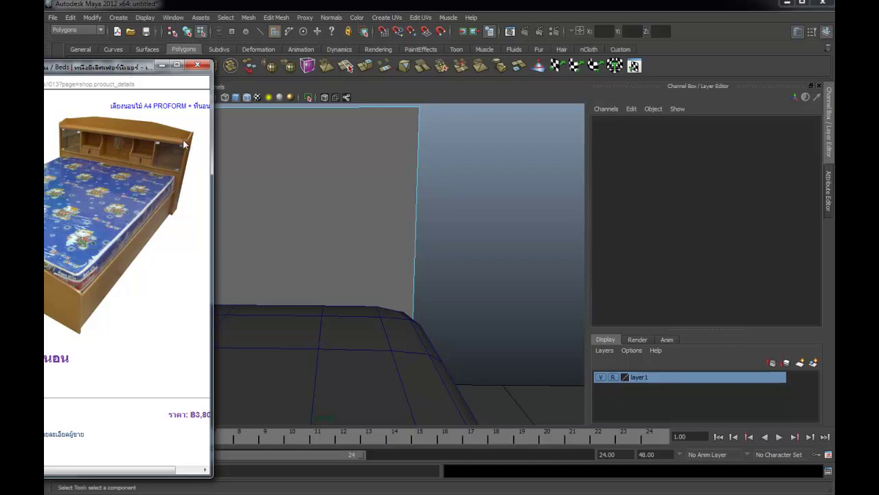
left_click(162, 65)
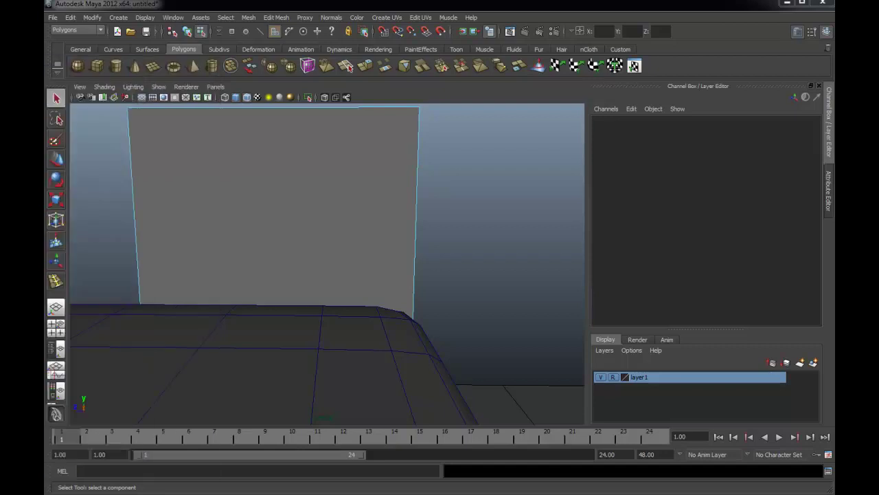
middle_click_drag(310, 169, 320, 182, "alt")
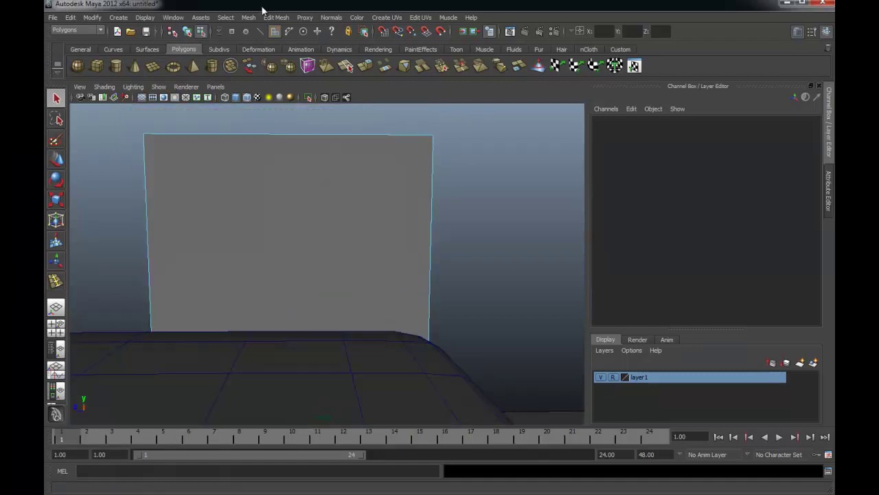
left_click(270, 19)
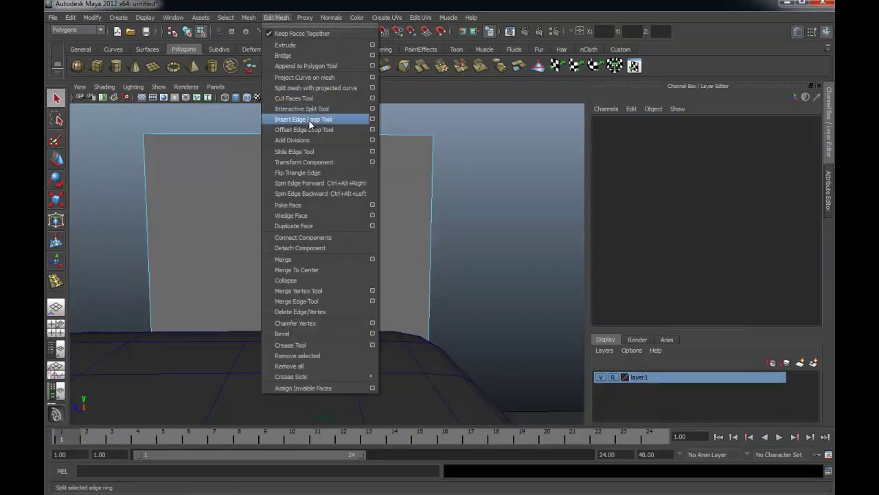
In a full-size side view, insert a horizontal edge loop just above the mattress
left_click(308, 120)
left_click_drag(452, 183, 506, 195, "alt")
mouse_move(416, 127)
left_mouse_down()
mouse_move(418, 137)
mouse_move(400, 137)
left_mouse_up()
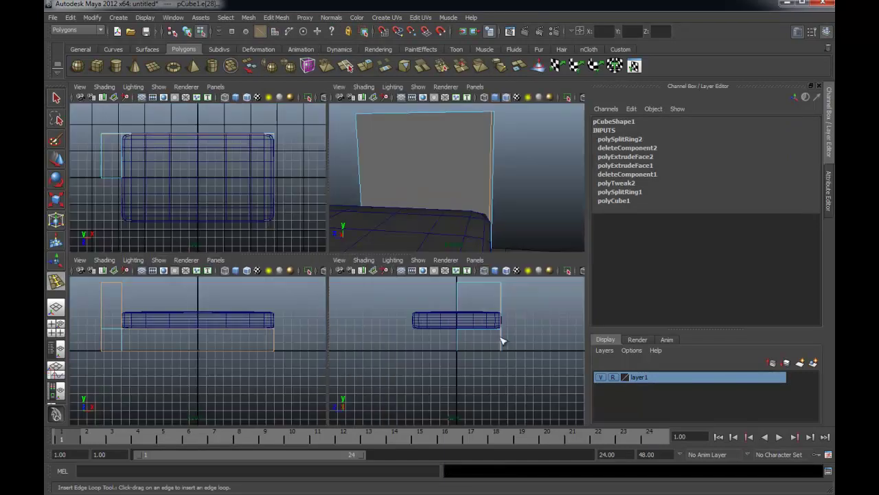
key("space")
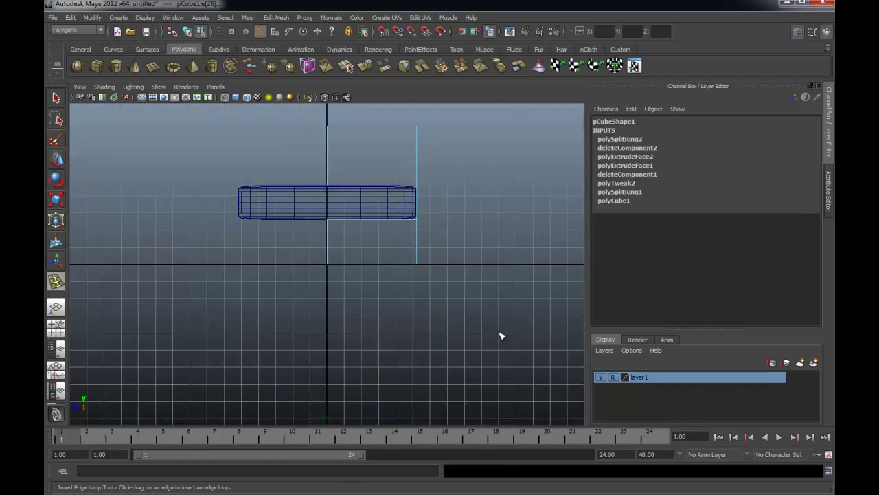
mouse_move(386, 181)
right_mouse_down("alt")
mouse_move(364, 294)
mouse_move(454, 261)
mouse_move(422, 263)
right_mouse_up("alt")
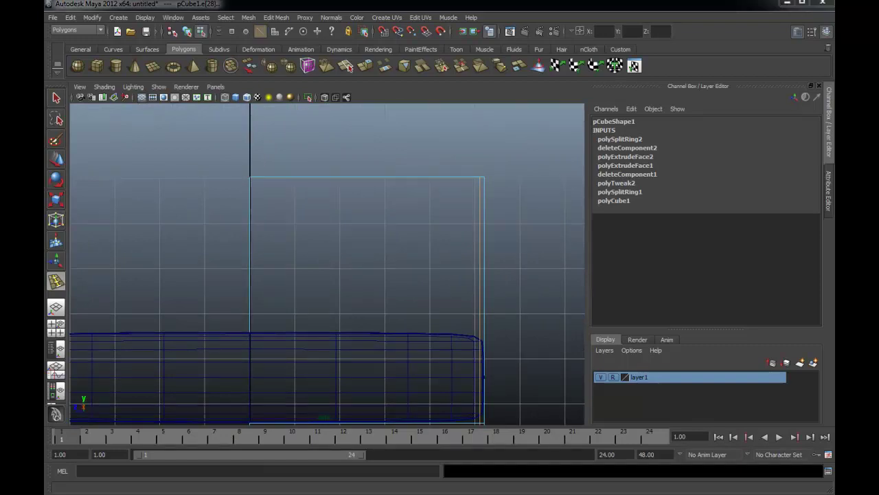
left_click_drag(483, 188, 483, 184)
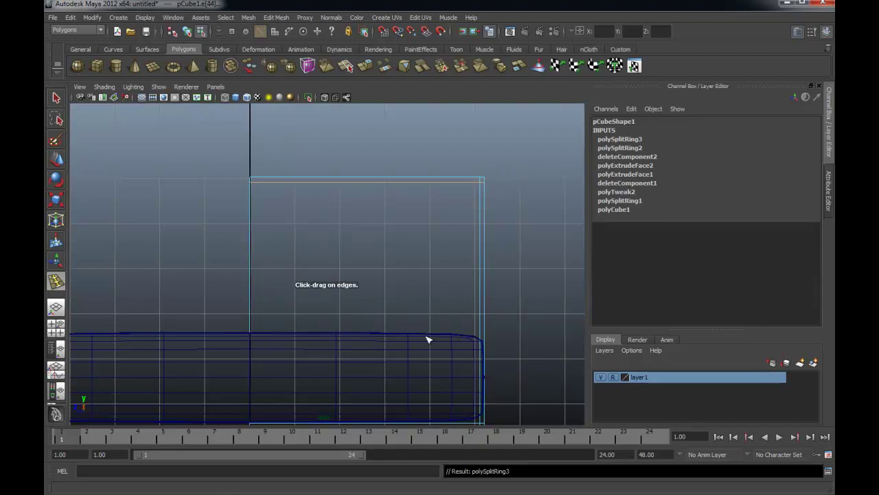
left_click_drag(481, 331, 482, 327)
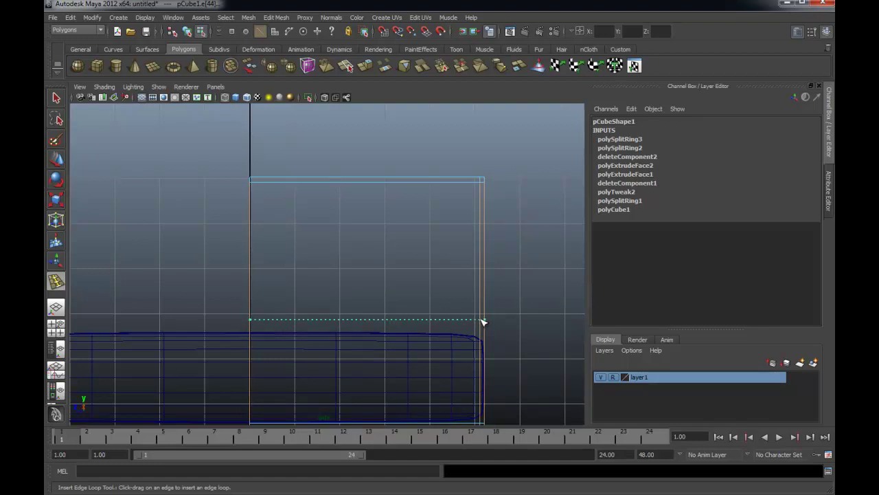
left_click_drag(483, 324, 482, 321)
key("alt+Tab")
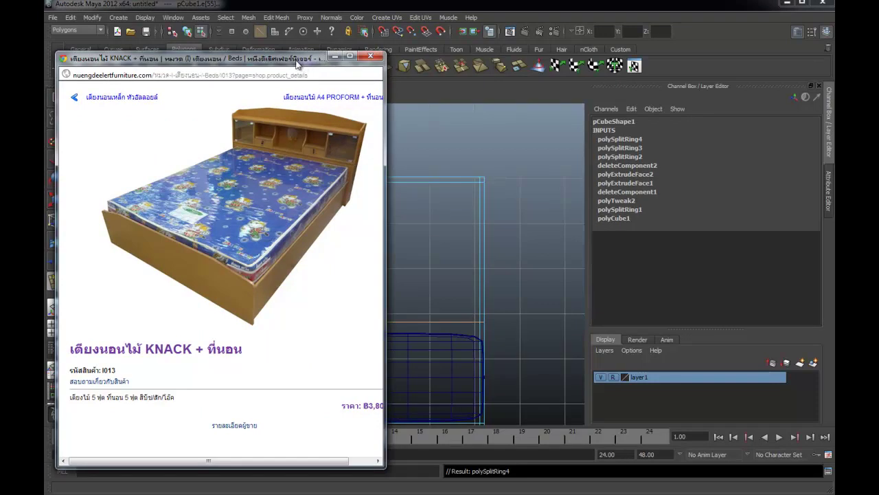
key("alt+Tab")
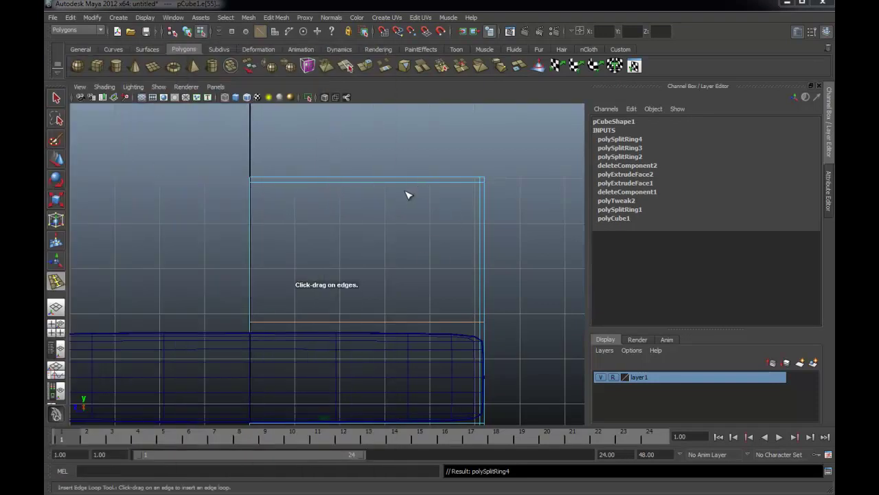
Insert several vertical edge loops across the headboard, then switch to vertex editing
left_click_drag(418, 181, 403, 182)
mouse_move(342, 185)
left_mouse_down()
mouse_move(393, 186)
mouse_move(365, 186)
left_mouse_up()
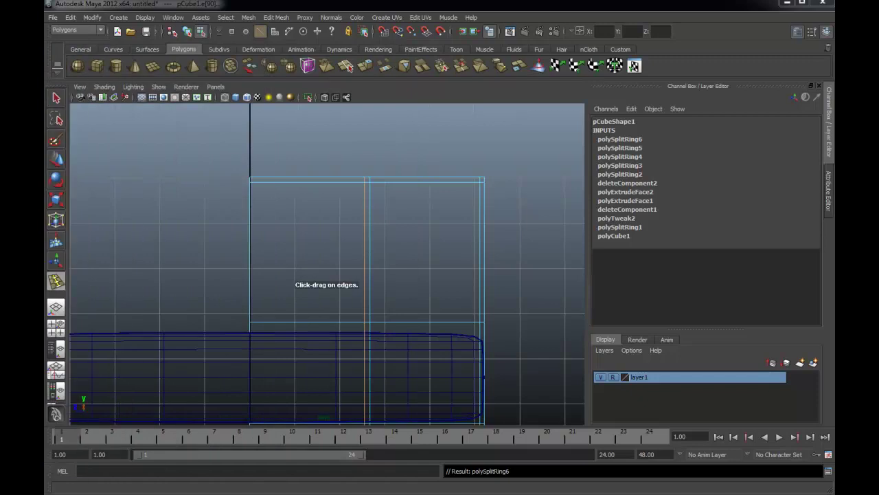
mouse_move(301, 189)
left_mouse_down()
mouse_move(307, 185)
mouse_move(295, 184)
left_mouse_up()
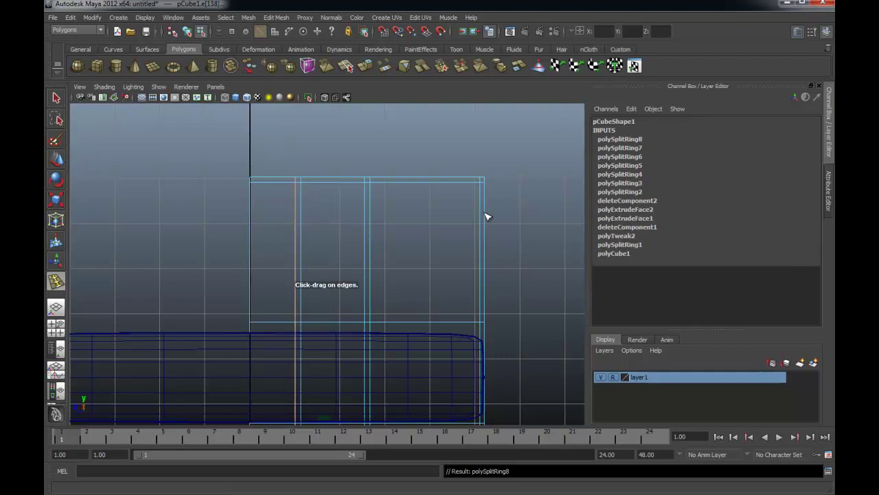
key("q")
mouse_move(344, 216)
right_mouse_down("alt")
mouse_move(441, 243)
mouse_move(422, 221)
mouse_move(357, 275)
mouse_move(366, 230)
mouse_move(318, 204)
right_mouse_up("alt")
right_click(355, 220)
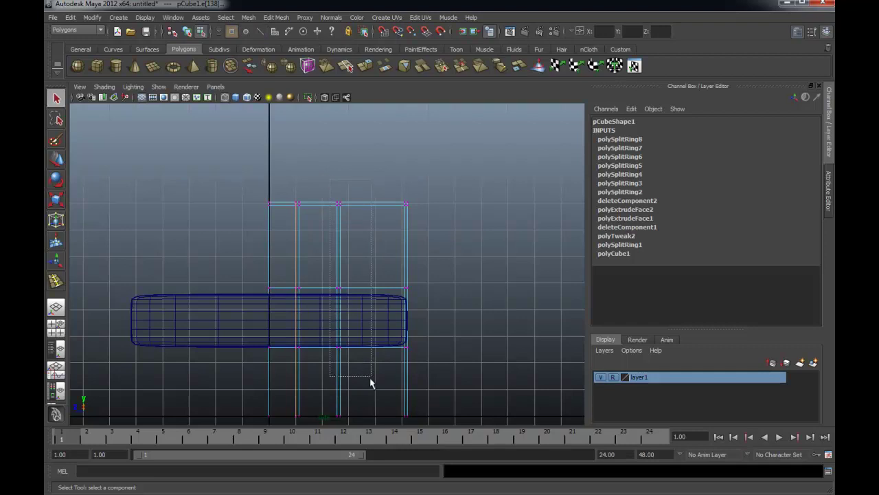
Squeeze the headboard's middle vertex column into a narrow divider pair
left_click_drag(364, 426, 333, 195)
mouse_move(347, 344)
right_mouse_down("alt")
mouse_move(358, 284)
mouse_move(342, 227)
right_mouse_up("alt")
middle_click_drag(341, 228, 359, 261, "alt")
key("w")
middle_click_drag(410, 271, 388, 264, "alt")
key("r")
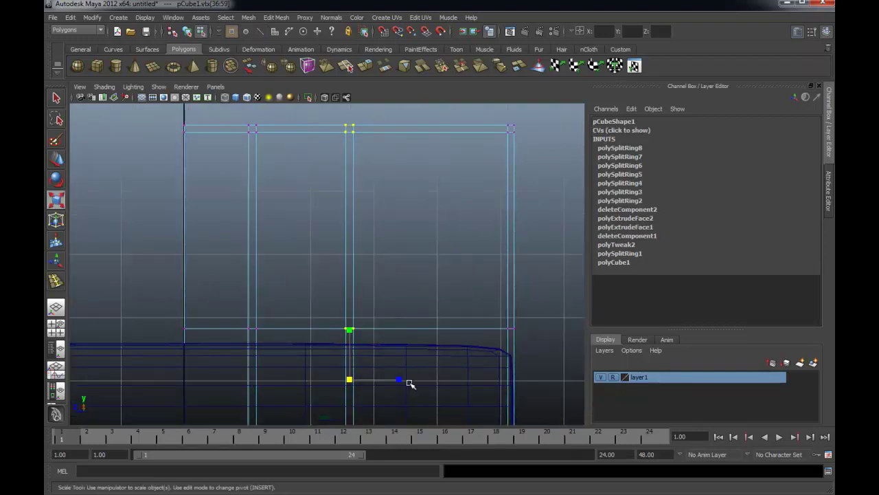
left_click_drag(402, 379, 385, 379)
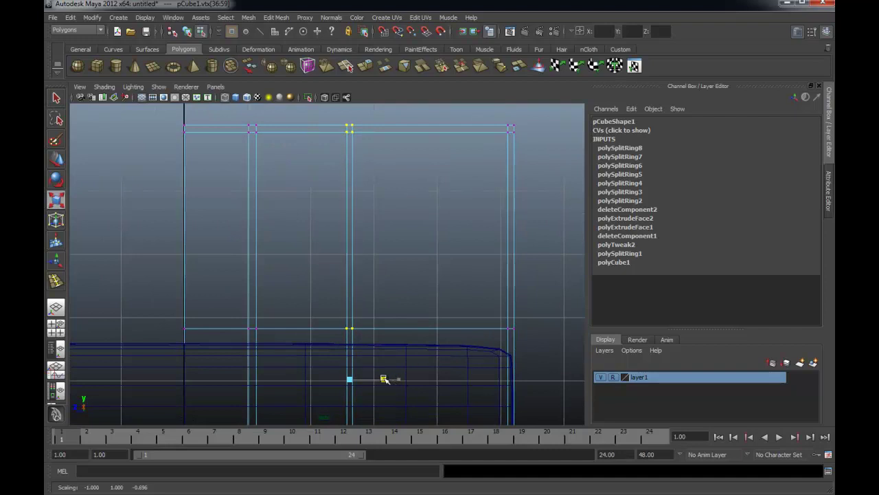
Select the next vertex column and squeeze it into a narrow pair
right_click_drag(245, 208, 199, 194, "alt")
left_click_drag(307, 224, 314, 324)
middle_click_drag(314, 323, 310, 257, "alt")
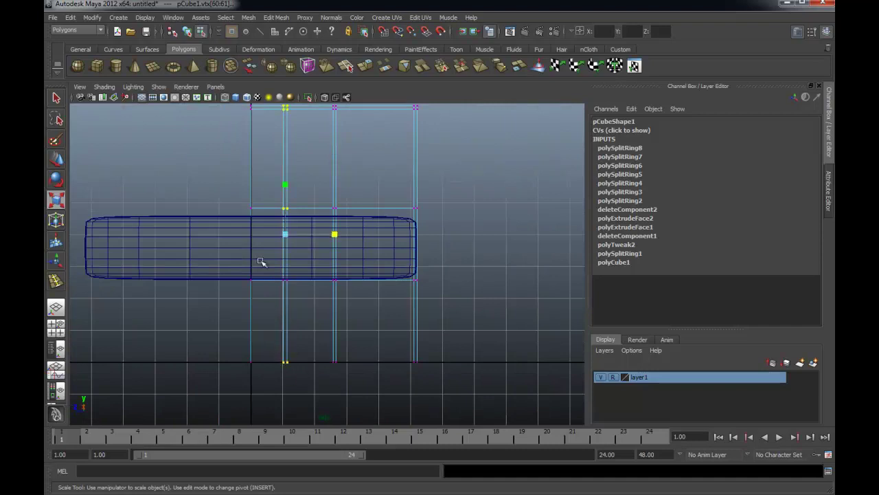
right_click_drag(281, 304, 377, 241, "alt")
middle_click_drag(377, 241, 331, 280, "alt")
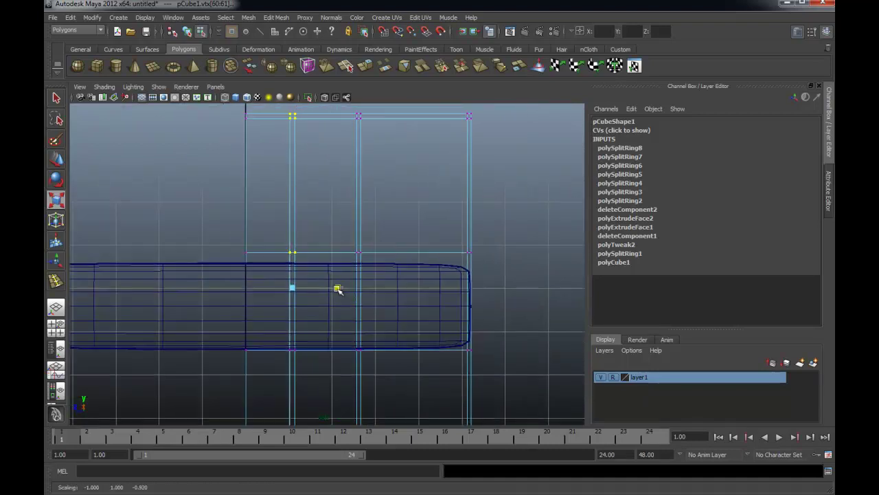
right_click_drag(340, 287, 386, 272, "alt")
middle_click_drag(386, 273, 326, 279, "alt")
left_click_drag(338, 344, 333, 342)
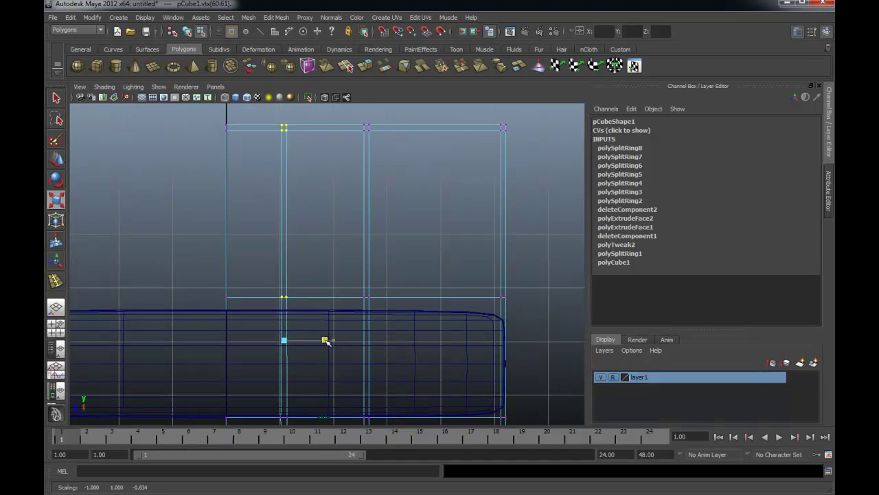
key("w")
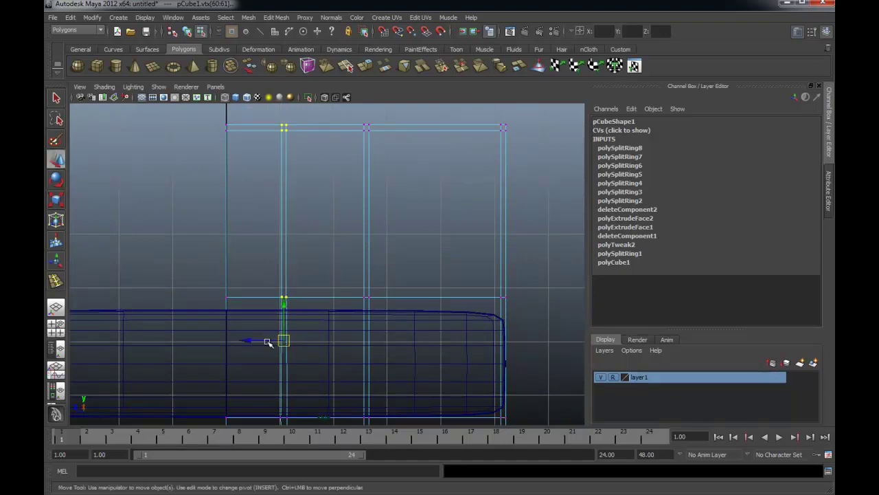
left_click_drag(252, 339, 275, 339)
key("ctrl+z")
Tighten that divider pair, slide it right along the headboard, and return to Object Mode
middle_click_drag(312, 373, 291, 291, "alt")
mouse_move(330, 301)
right_mouse_down("alt")
mouse_move(254, 299)
mouse_move(371, 290)
right_mouse_up("alt")
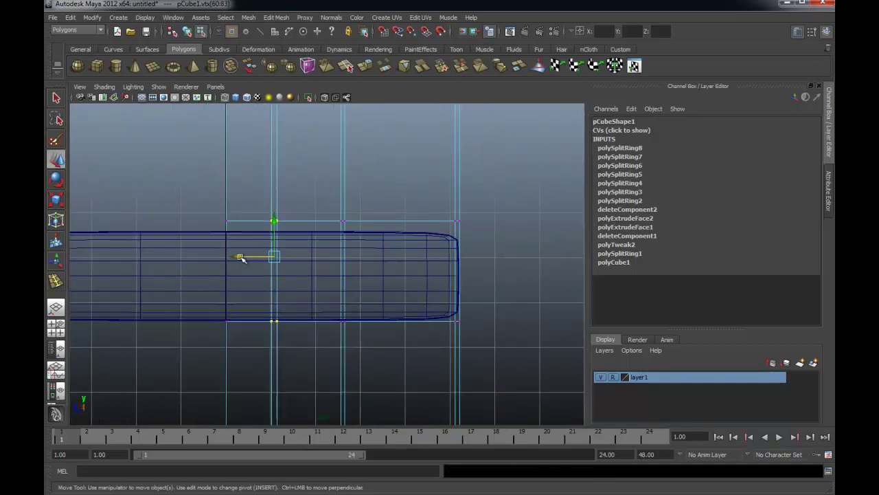
left_click_drag(240, 257, 244, 257)
key("r")
left_click_drag(330, 255, 320, 259)
key("w")
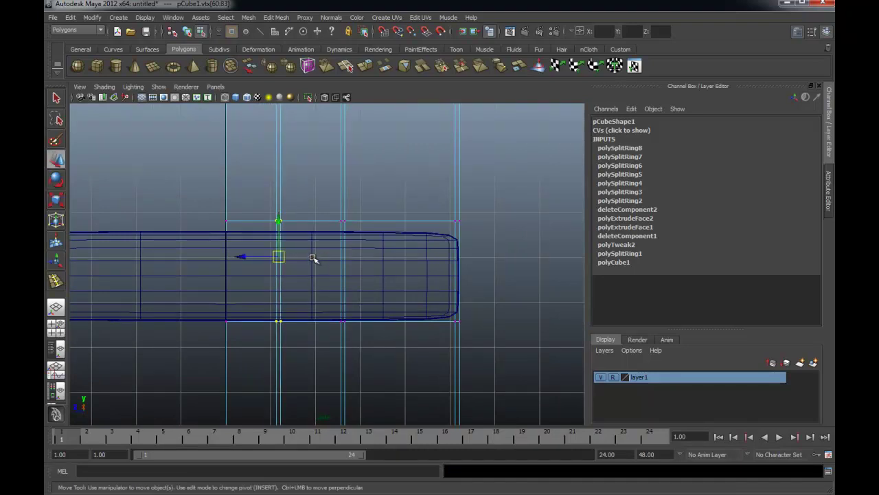
mouse_move(249, 257)
left_mouse_down()
mouse_move(291, 258)
mouse_move(252, 255)
left_mouse_up()
middle_click_drag(320, 235, 318, 320, "alt")
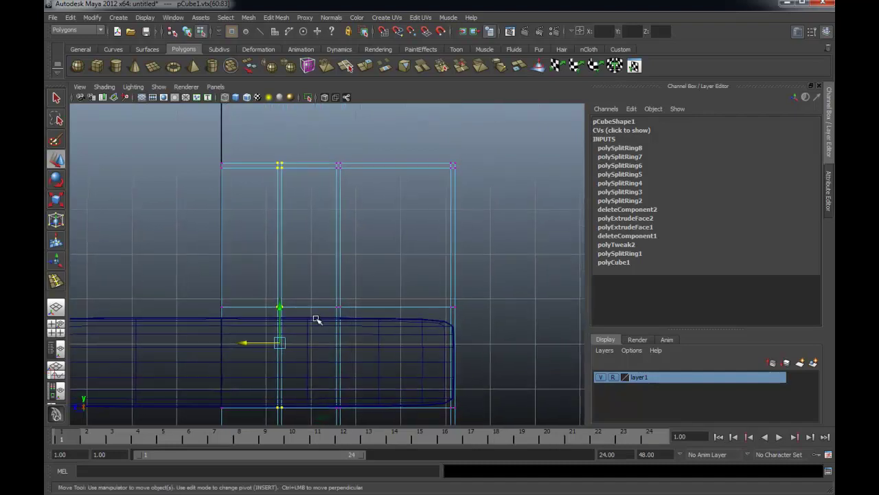
right_click_drag(340, 234, 371, 217)
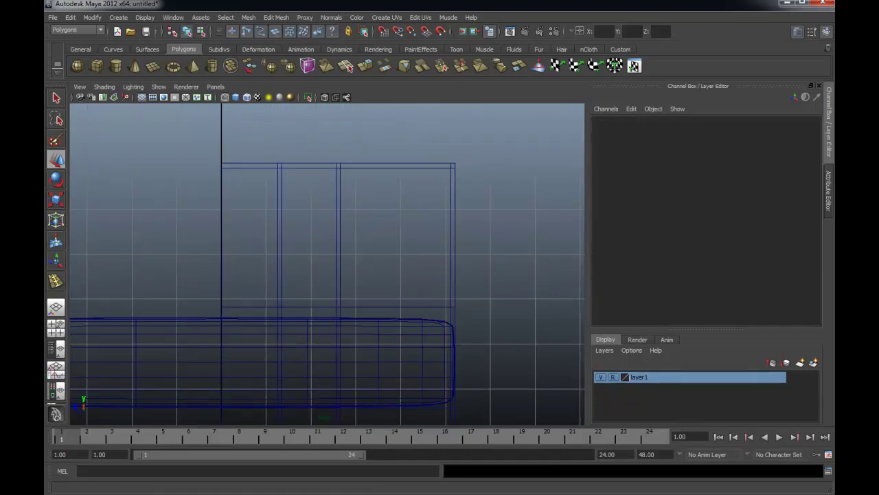
Add one more horizontal edge loop across the headboard, marking a thin shelf line
key("alt+Tab")
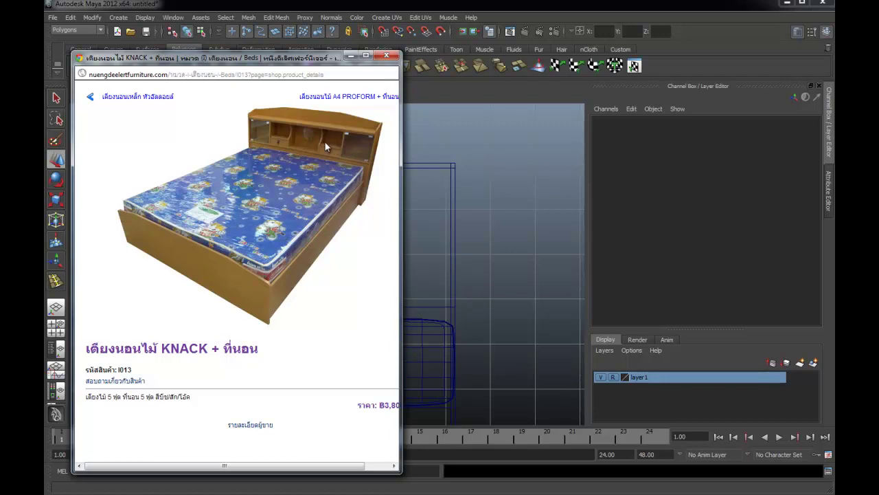
left_click_drag(306, 59, 0, 59)
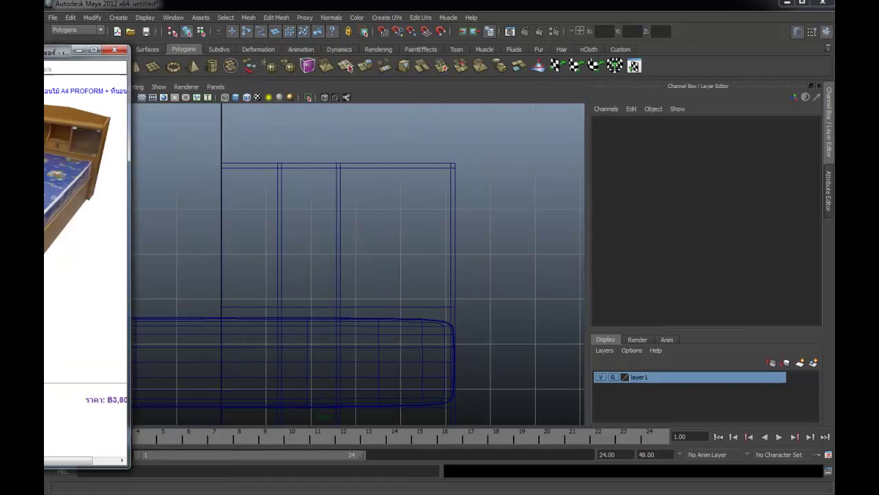
left_click(280, 231)
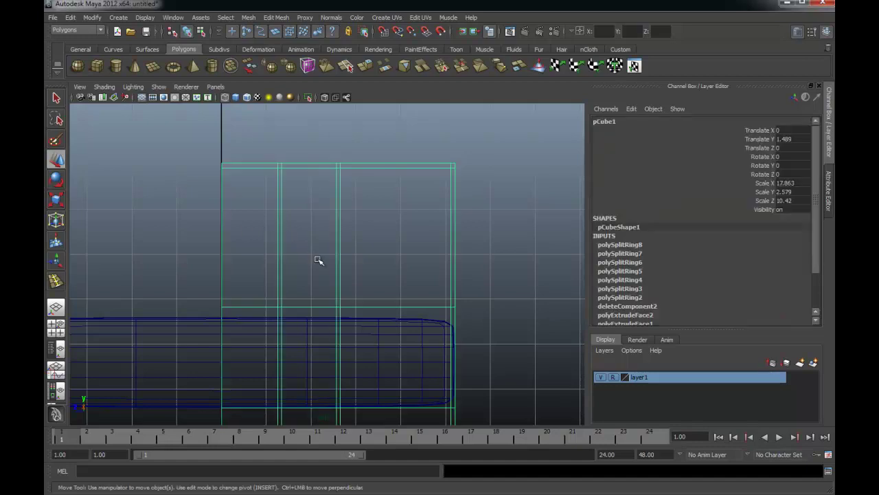
left_click(276, 17)
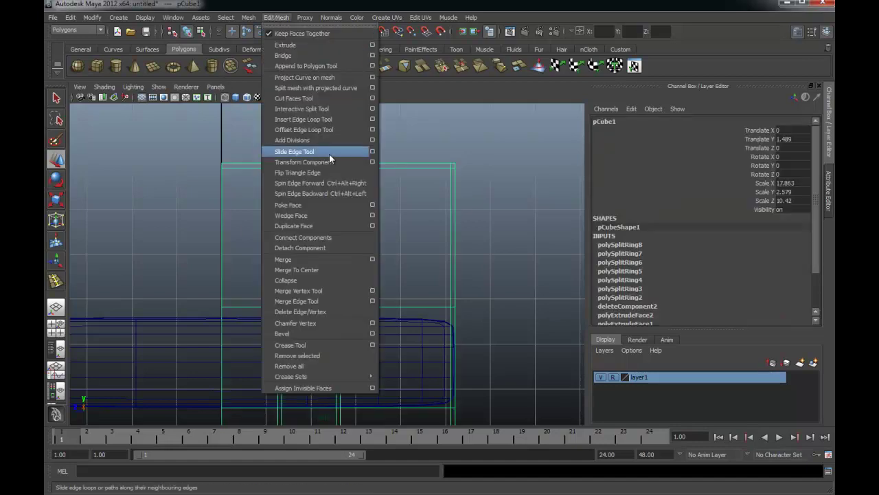
left_click(315, 121)
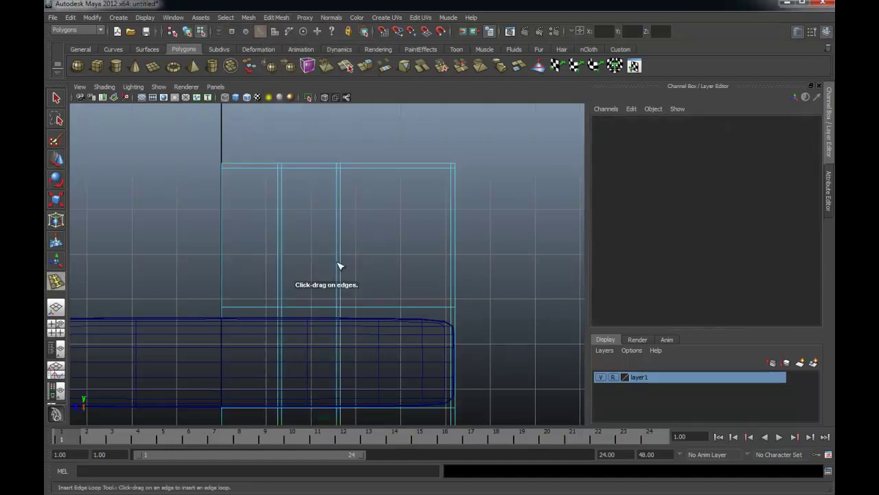
left_click_drag(281, 275, 282, 259)
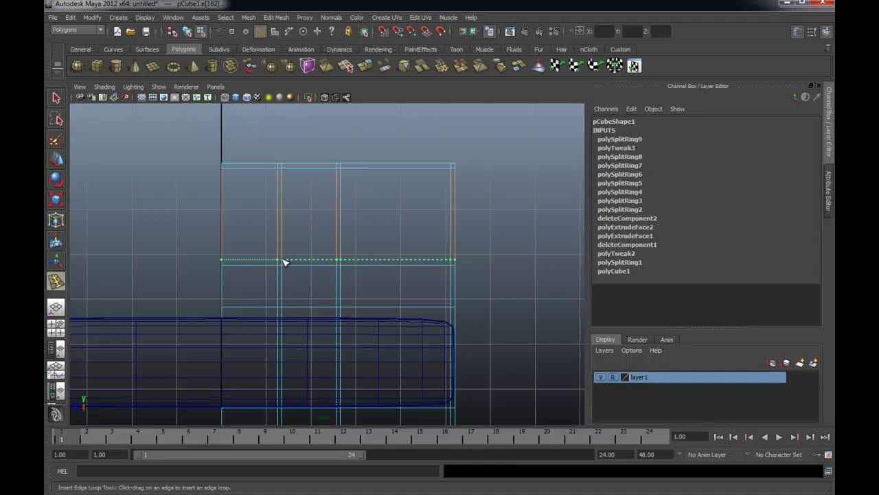
left_click(285, 261)
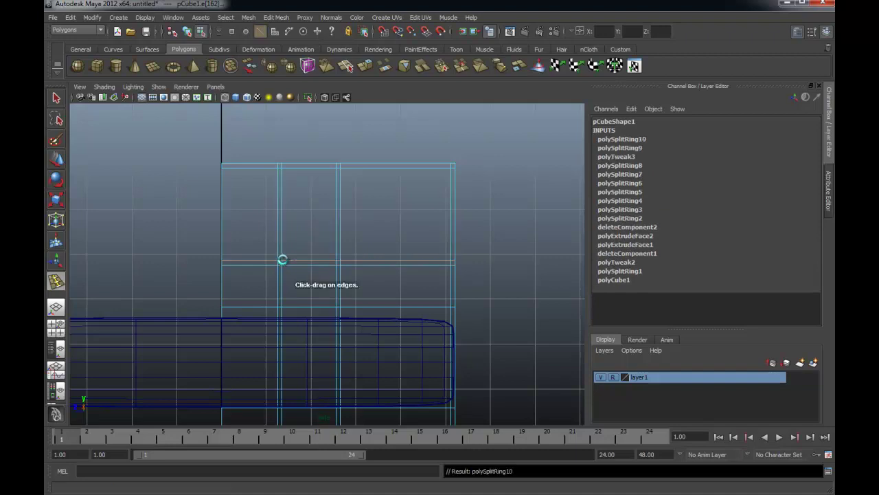
Clear the selection and place the bed reference photo beside the model
key("q")
left_click(316, 290)
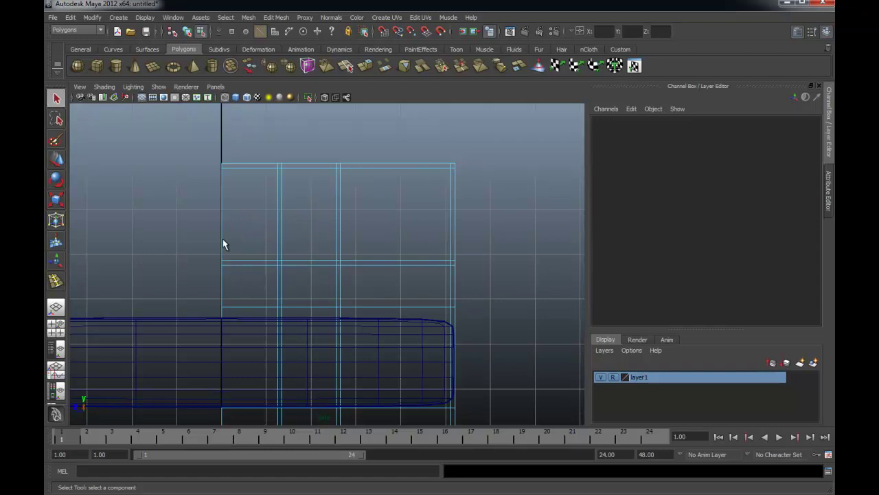
left_click_drag(69, 46, 728, 63)
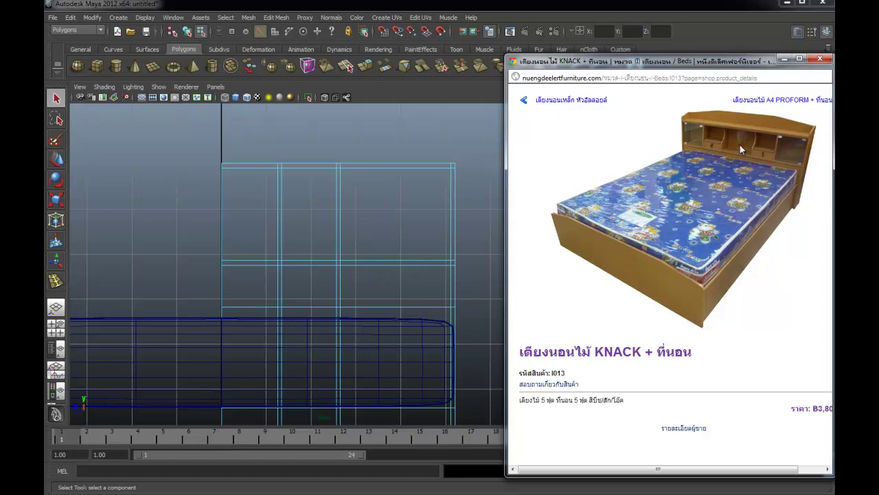
left_click(305, 289)
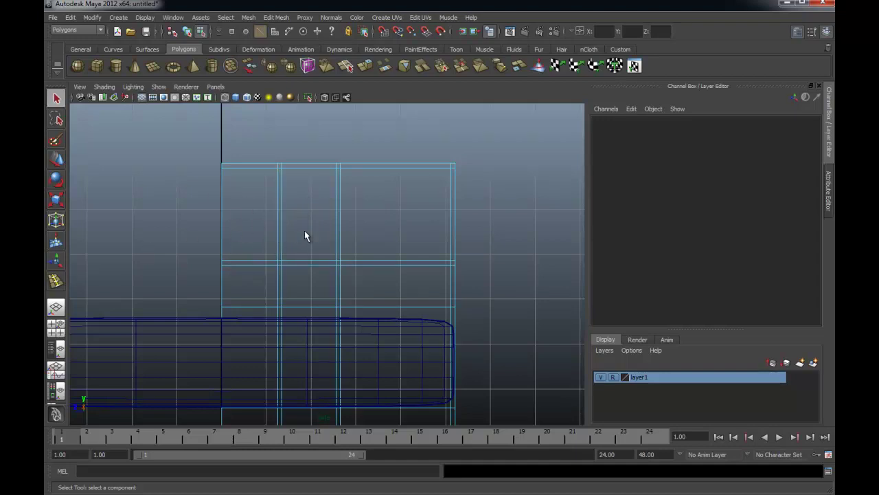
In the full perspective view, select the upper-right and lower-right front faces of the headboard
key("space")
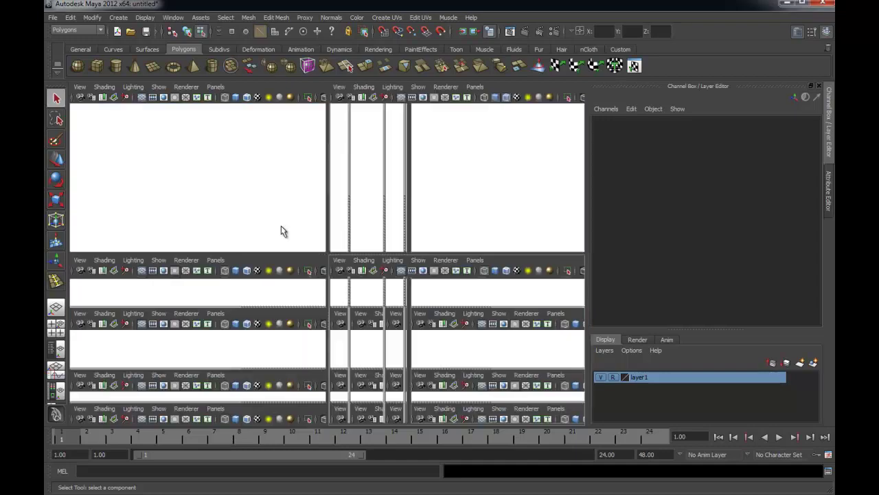
key("space")
left_click_drag(312, 231, 373, 250, "alt")
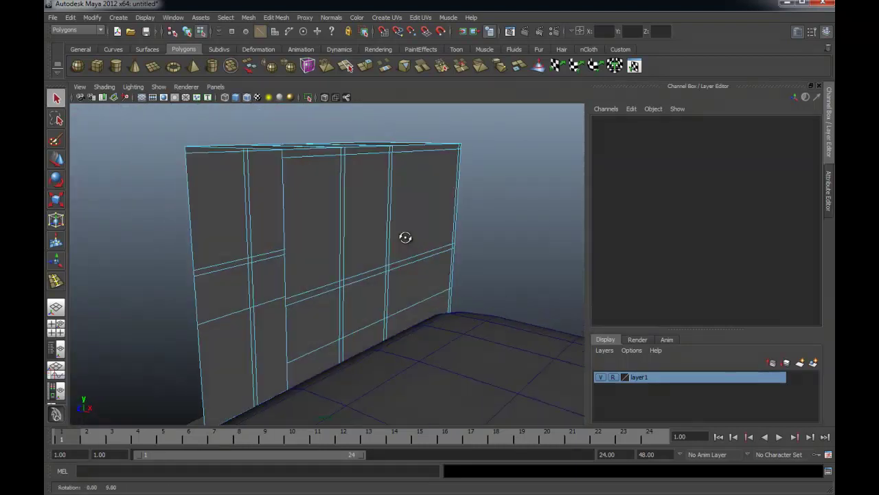
middle_click_drag(325, 258, 332, 241, "alt")
left_click_drag(326, 246, 306, 245, "alt")
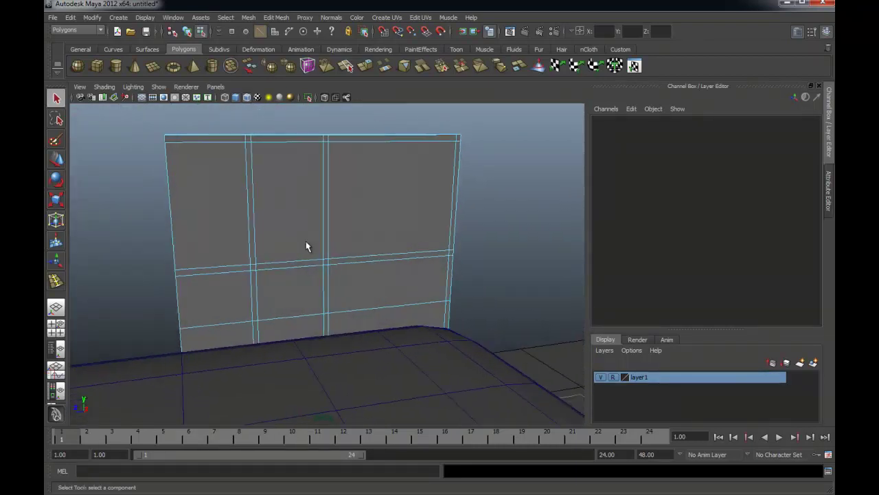
right_click_drag(406, 230, 408, 255)
left_click(392, 224)
left_click(391, 220)
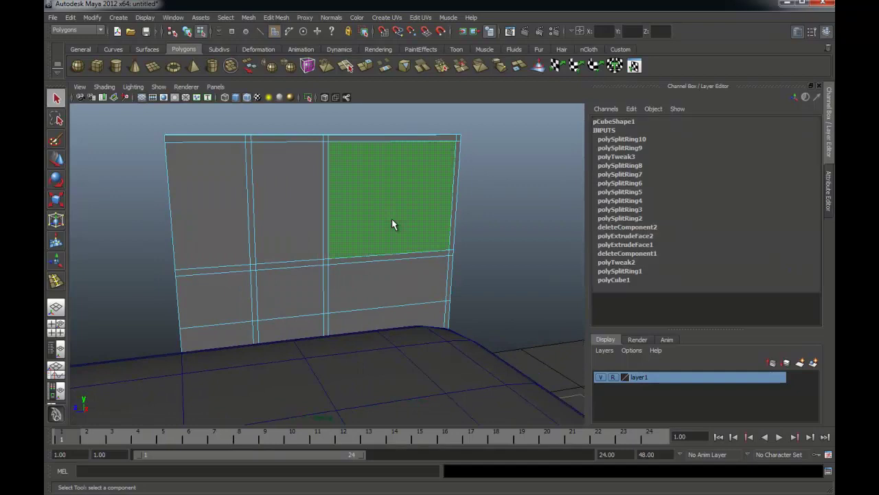
left_click(390, 283, "shift")
Add the middle and left upper and lower front faces, making six selected
left_click_drag(373, 286, 365, 256, "alt")
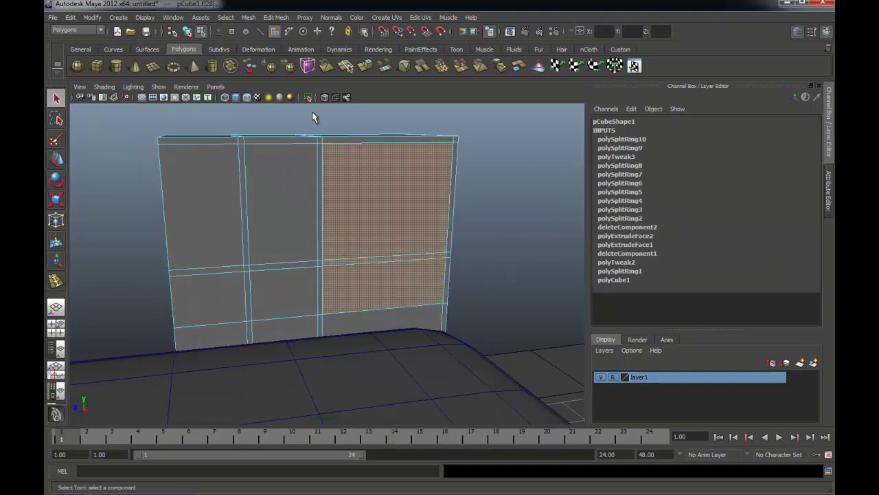
left_click_drag(312, 117, 277, 244, "alt")
left_click(292, 280, "shift")
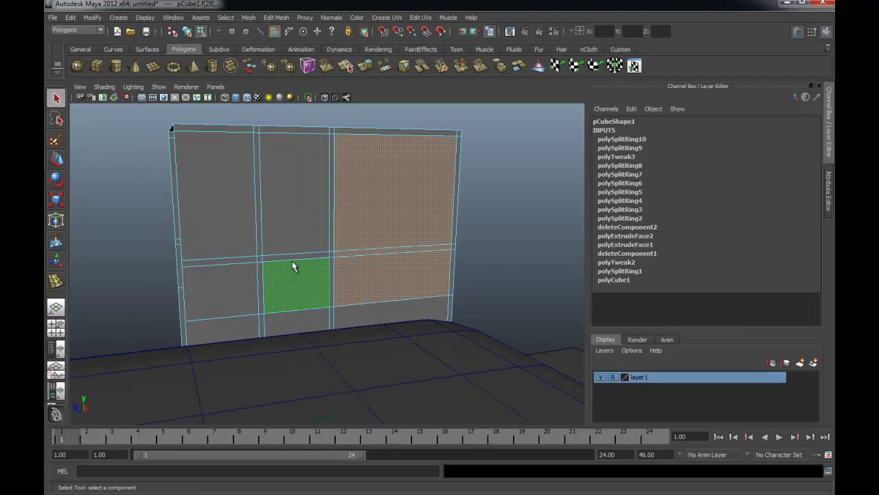
left_click(293, 231, "shift")
left_click(208, 230, "shift")
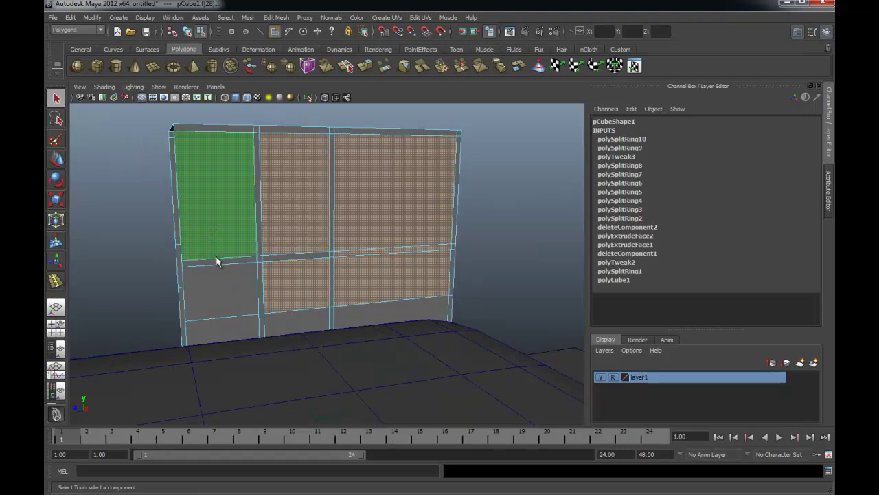
left_click(216, 291, "shift")
left_click_drag(217, 295, 212, 293, "alt")
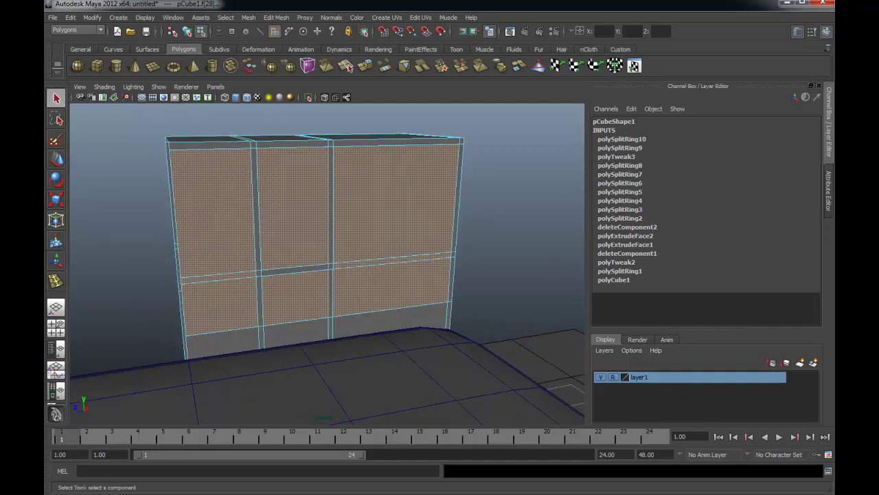
key("alt+Tab")
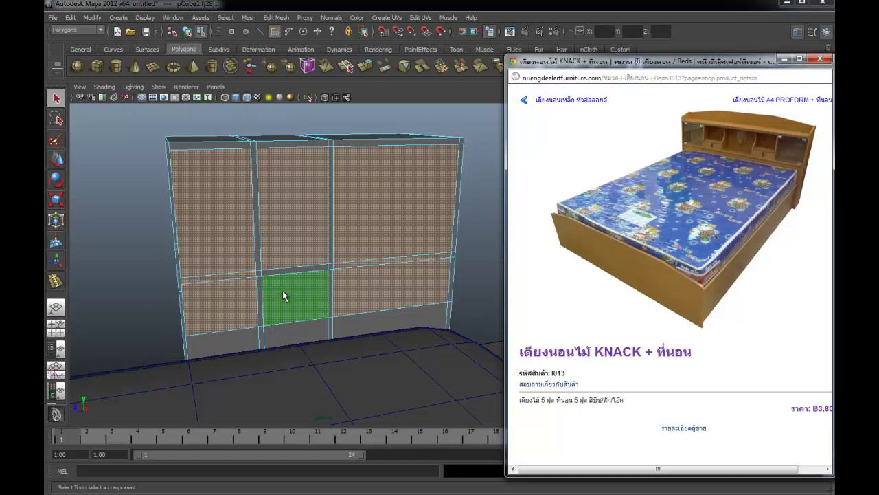
key("alt+Tab")
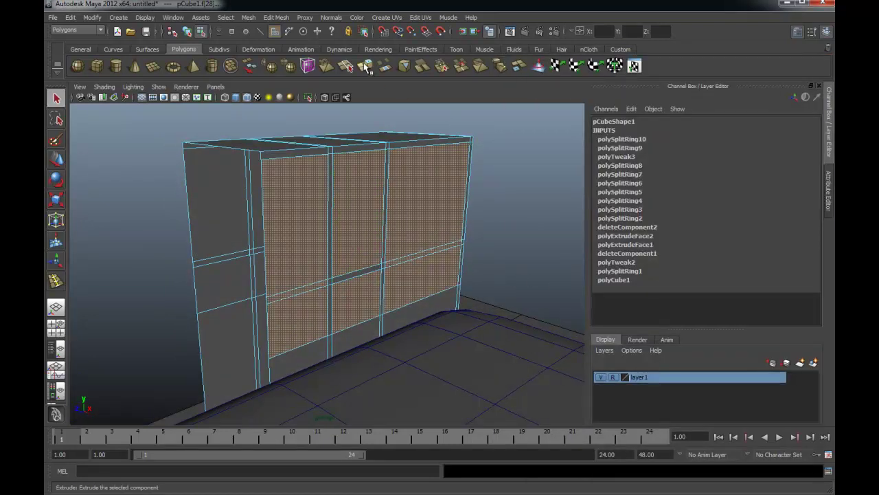
Extrude the six front faces inward into shelf compartments, then return to Object Mode
left_click(364, 65)
mouse_move(467, 204)
left_mouse_down()
mouse_move(323, 172)
mouse_move(213, 177)
mouse_move(167, 192)
mouse_move(237, 192)
mouse_move(218, 175)
mouse_move(387, 191)
mouse_move(378, 193)
mouse_move(387, 190)
mouse_move(379, 226)
mouse_move(409, 270)
left_mouse_up()
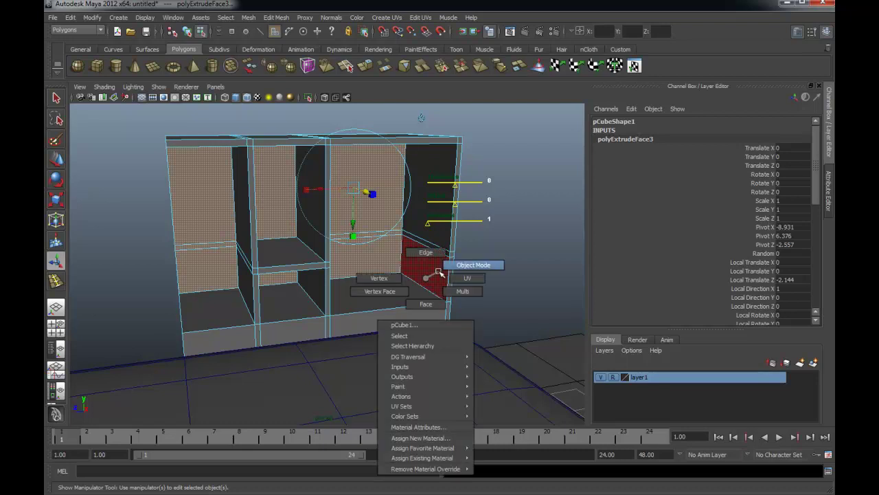
right_click_drag(426, 278, 485, 259)
left_click(482, 263)
mouse_move(481, 265)
left_mouse_down("alt")
mouse_move(349, 259)
mouse_move(412, 255)
left_mouse_up("alt")
right_click(316, 225)
left_click(316, 250)
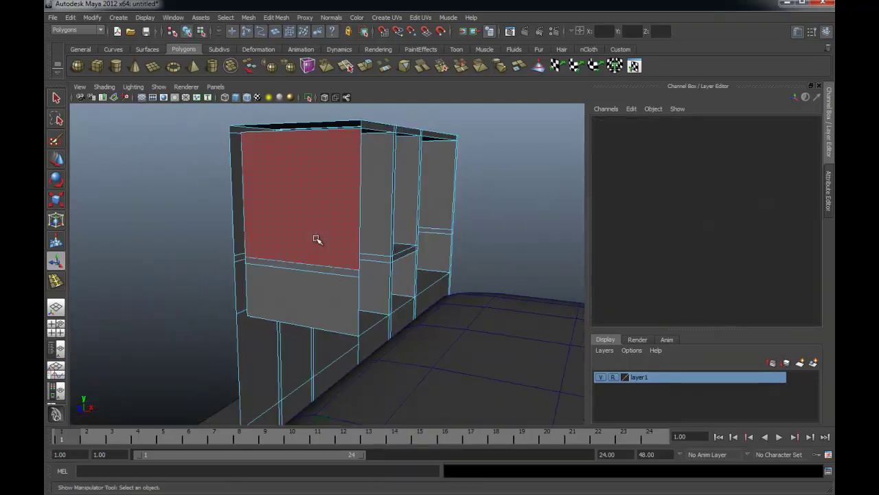
left_click(318, 246)
left_click(320, 289, "shift")
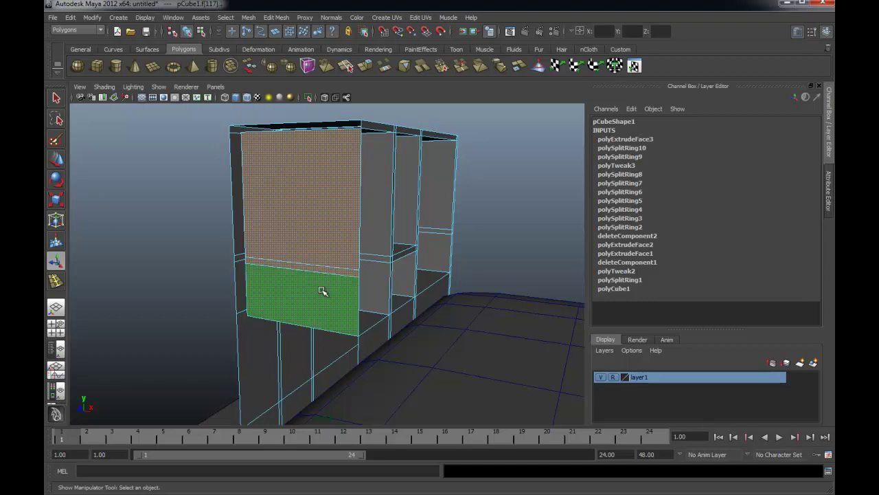
left_click(330, 272)
right_click_drag(360, 235, 378, 228)
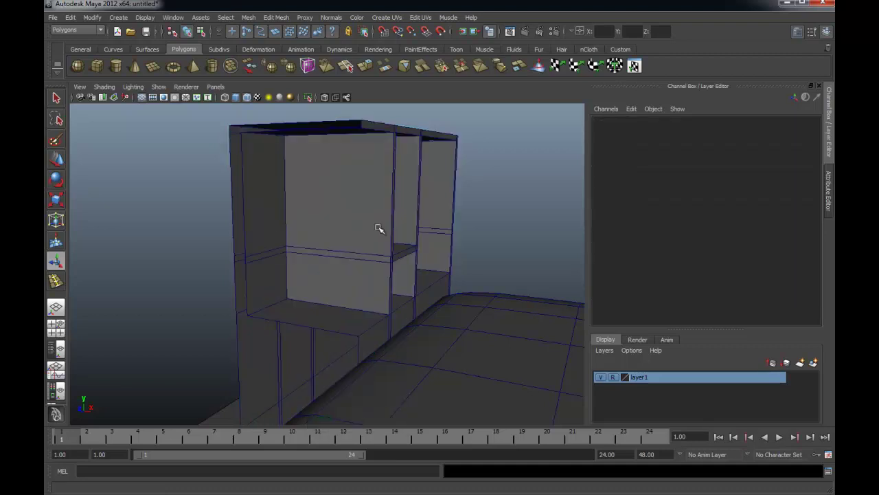
mouse_move(486, 236)
left_mouse_down("alt")
mouse_move(406, 238)
mouse_move(426, 236)
mouse_move(416, 241)
left_mouse_up("alt")
right_click_drag(415, 241, 286, 238, "alt")
mouse_move(286, 237)
left_mouse_down("alt")
mouse_move(255, 237)
mouse_move(287, 245)
left_mouse_up("alt")
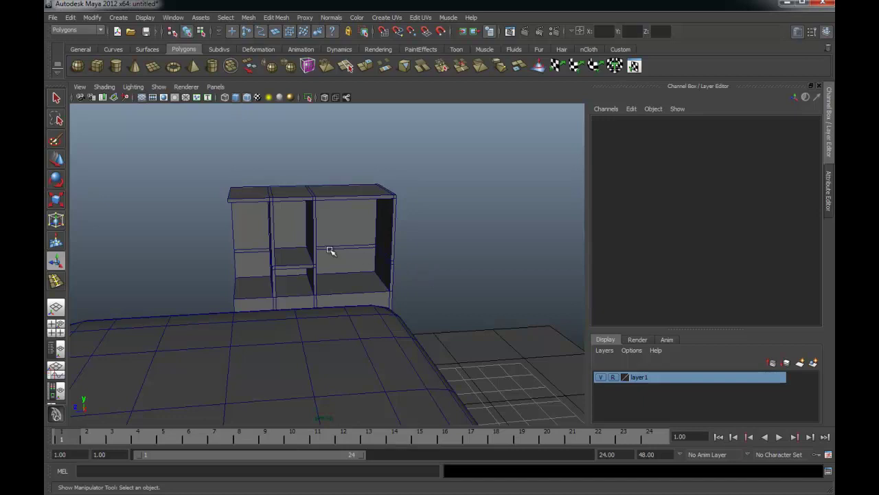
left_click_drag(331, 251, 357, 239, "alt")
mouse_move(256, 243)
right_mouse_down("alt")
mouse_move(474, 275)
mouse_move(364, 261)
right_mouse_up("alt")
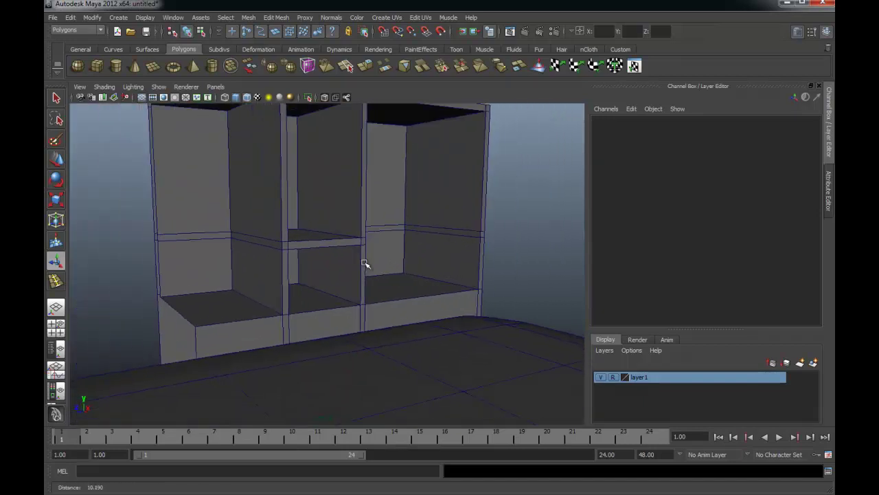
Create a new polygon cube, pCube3, and move it over to the headboard
left_click(98, 68)
right_click_drag(283, 225, 285, 281, "alt")
left_click_drag(371, 293, 318, 225, "alt")
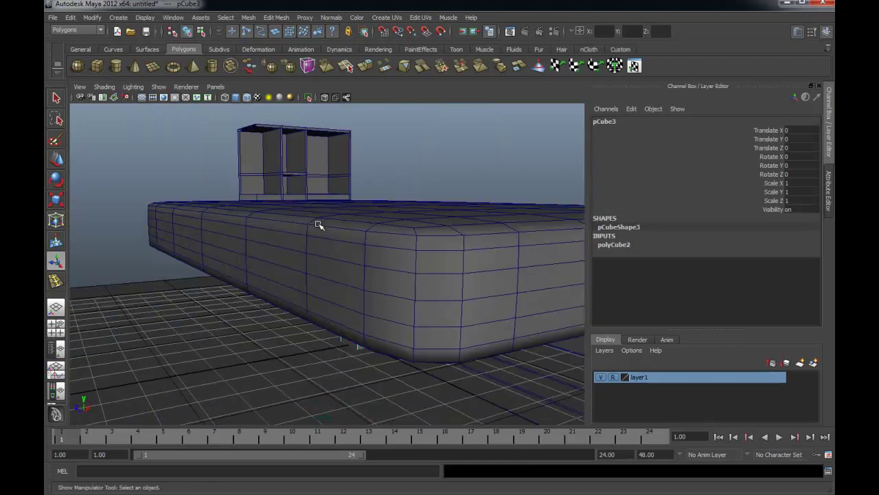
right_click_drag(318, 225, 298, 236, "alt")
key("w")
mouse_move(298, 236)
left_mouse_down("alt")
mouse_move(343, 265)
mouse_move(346, 282)
mouse_move(355, 173)
mouse_move(410, 268)
left_mouse_up("alt")
left_click_drag(443, 319, 302, 249)
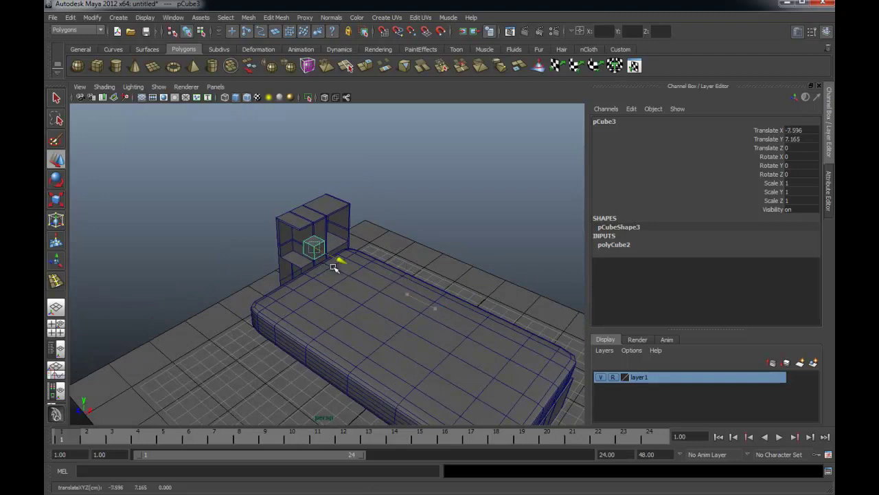
mouse_move(302, 249)
right_mouse_down("alt")
mouse_move(196, 235)
mouse_move(447, 254)
right_mouse_up("alt")
left_click_drag(448, 253, 282, 195, "alt")
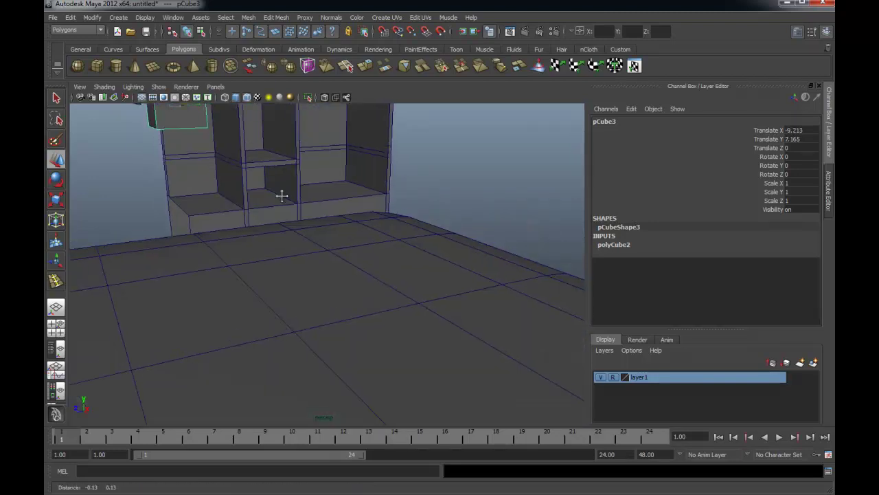
right_click_drag(283, 195, 308, 255, "alt")
Flatten the cube into a thin panel and move it toward the shelf front
key("r")
left_click_drag(334, 249, 307, 237)
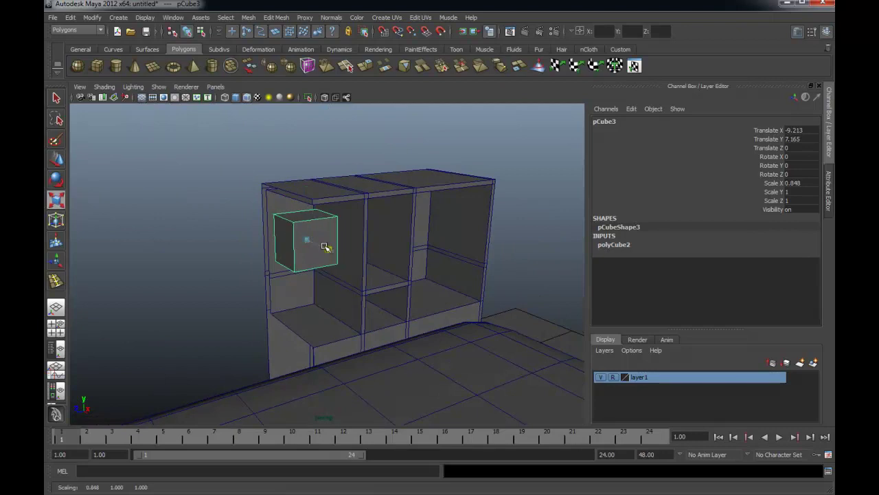
key("w")
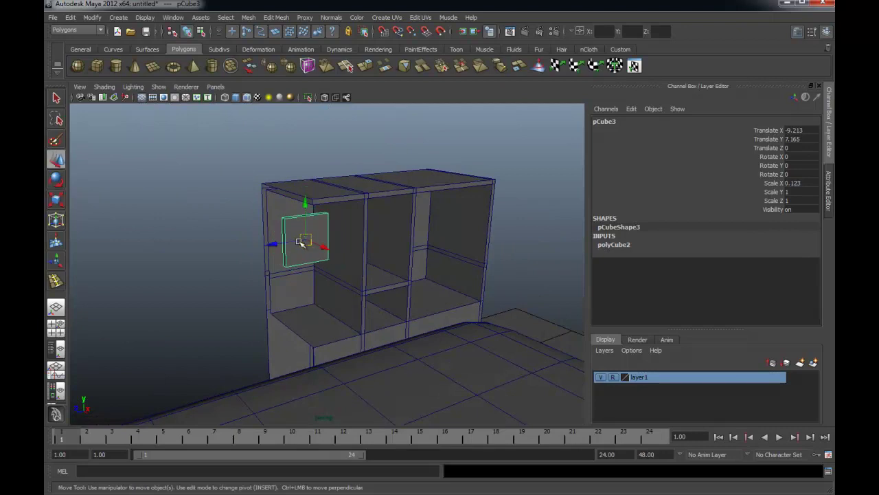
mouse_move(292, 242)
left_mouse_down()
mouse_move(339, 240)
mouse_move(306, 240)
left_mouse_up()
right_click_drag(306, 239, 422, 241, "alt")
mouse_move(422, 241)
left_mouse_down("alt")
mouse_move(365, 243)
mouse_move(312, 191)
mouse_move(359, 184)
mouse_move(333, 196)
left_mouse_up("alt")
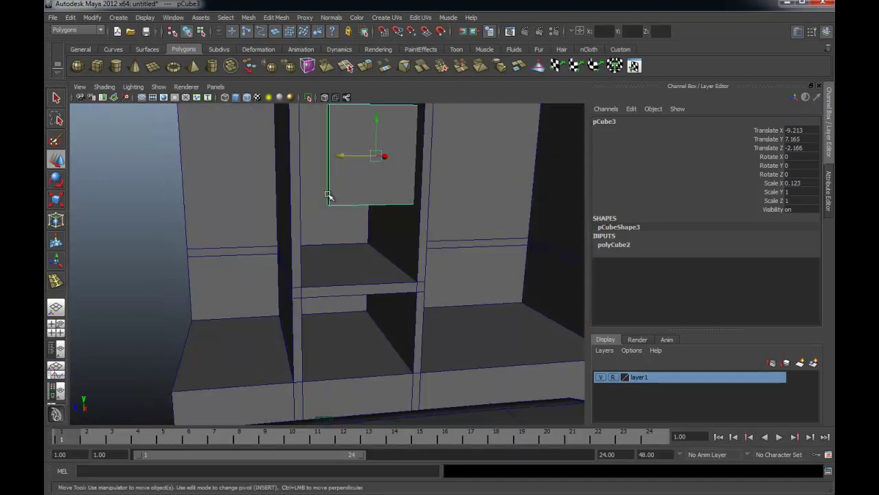
Snap the panel's pivot to its lower-left corner and fit it into the middle lower compartment
key("Insert")
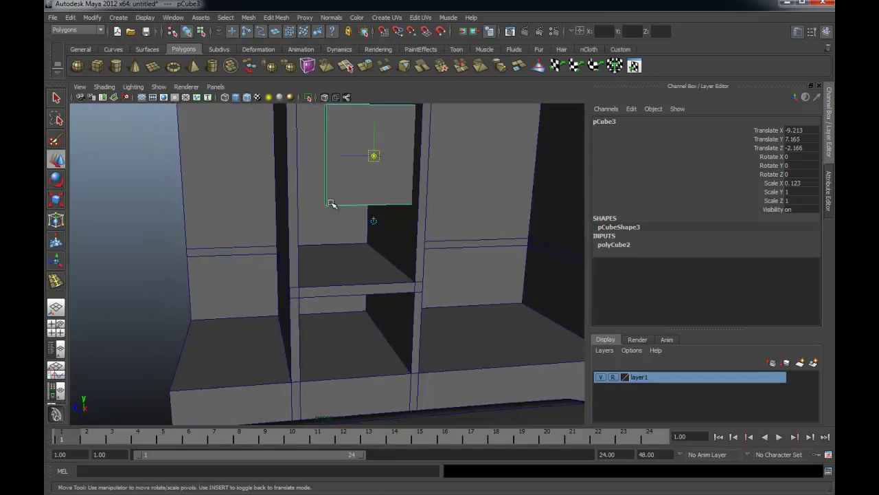
middle_click_drag(327, 181, 326, 212)
left_click_drag(325, 254, 348, 251, "alt")
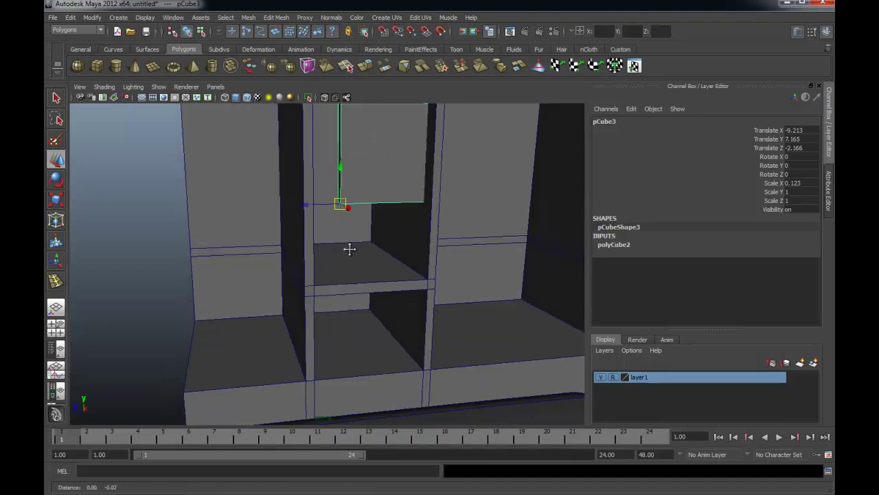
mouse_move(346, 206)
left_mouse_down()
mouse_move(342, 218)
mouse_move(349, 207)
left_mouse_up()
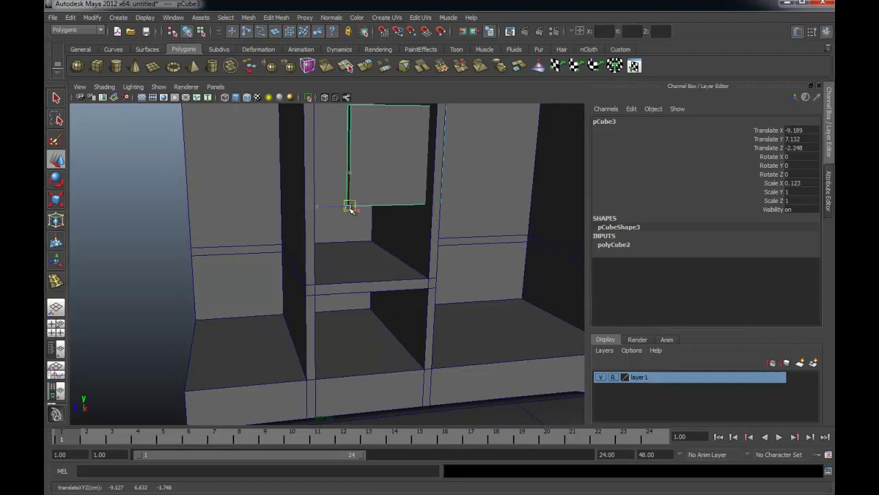
left_click_drag(373, 252, 372, 244, "alt")
middle_click_drag(348, 338, 321, 296, "alt")
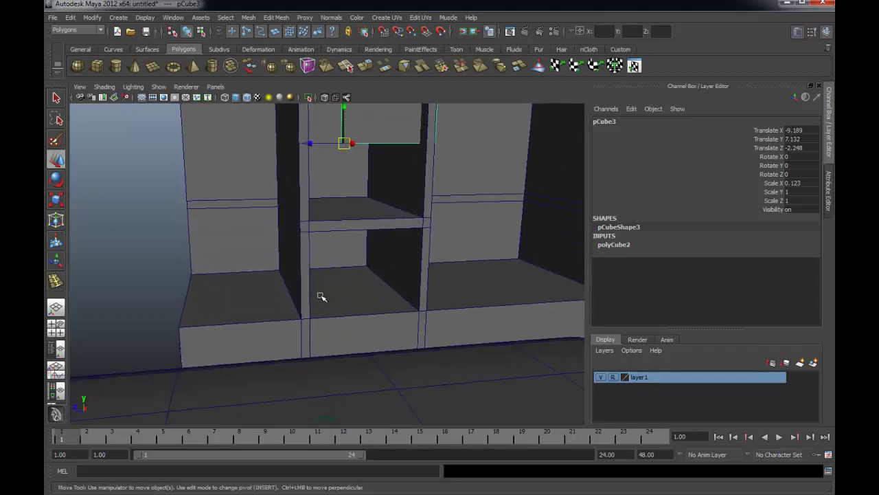
mouse_move(309, 287)
left_mouse_down()
mouse_move(310, 336)
mouse_move(327, 287)
mouse_move(334, 295)
mouse_move(390, 293)
mouse_move(337, 295)
left_mouse_up()
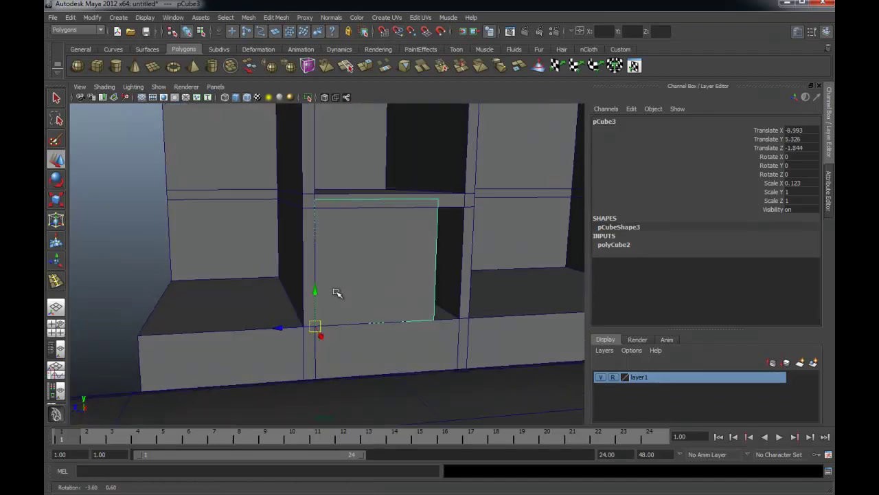
left_click_drag(321, 335, 334, 309)
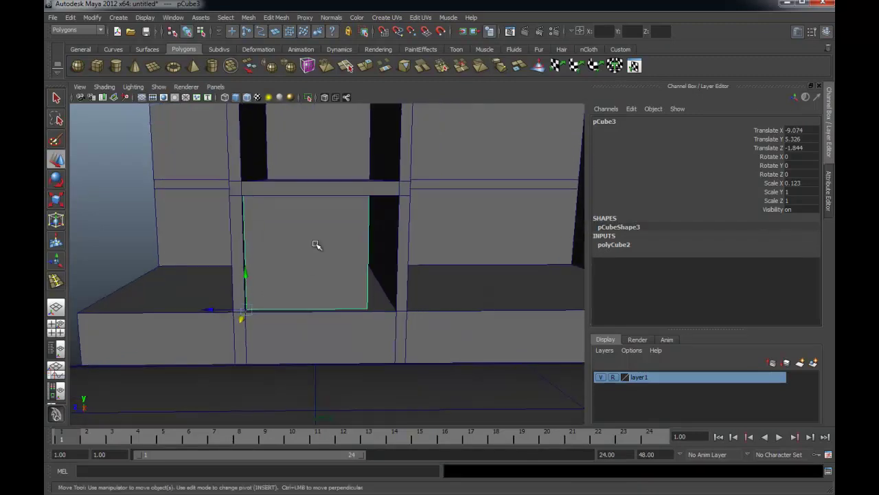
Narrow the box by moving its right-edge vertices left along X
right_click_drag(315, 245, 291, 244)
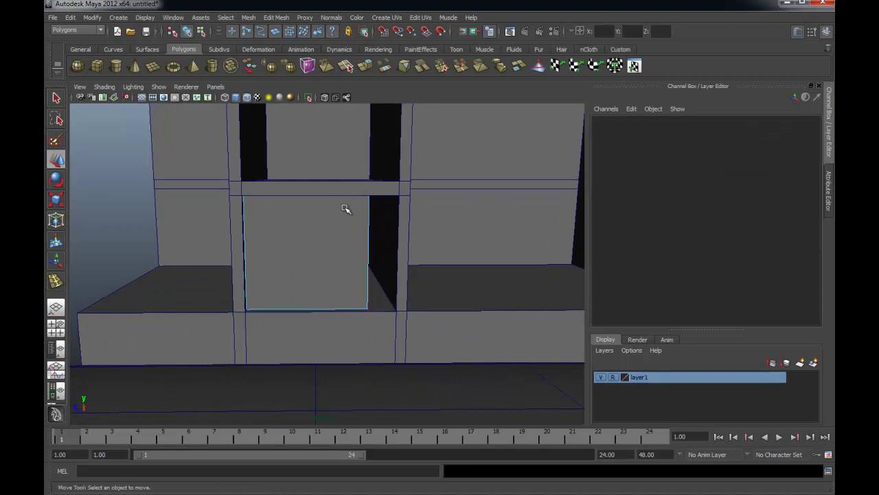
key("4")
left_click_drag(349, 176, 428, 369)
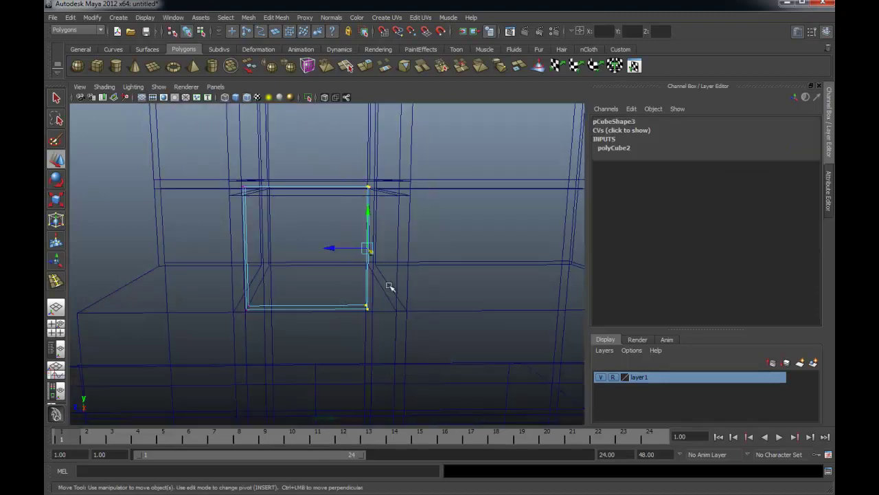
mouse_move(349, 274)
left_mouse_down("alt")
mouse_move(365, 284)
mouse_move(342, 245)
mouse_move(389, 252)
mouse_move(382, 245)
mouse_move(407, 235)
left_mouse_up("alt")
key("5")
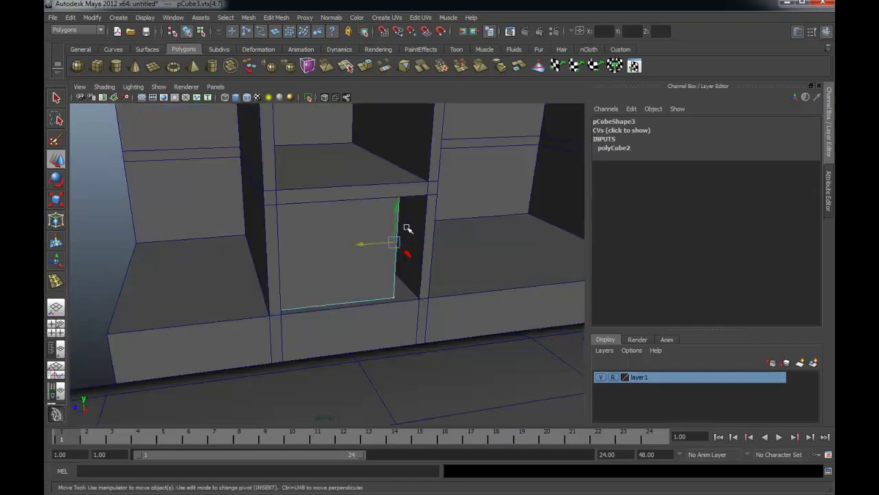
left_click_drag(369, 245, 349, 247)
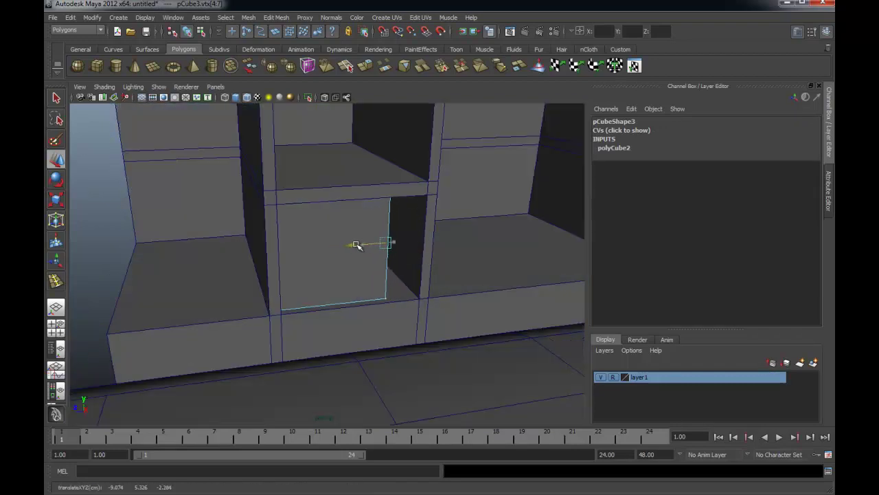
key("c")
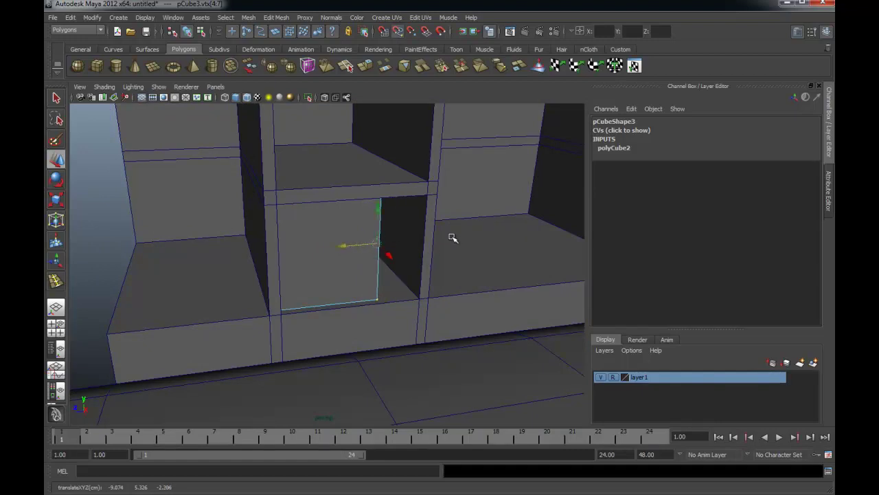
left_click_drag(427, 244, 318, 191, "alt")
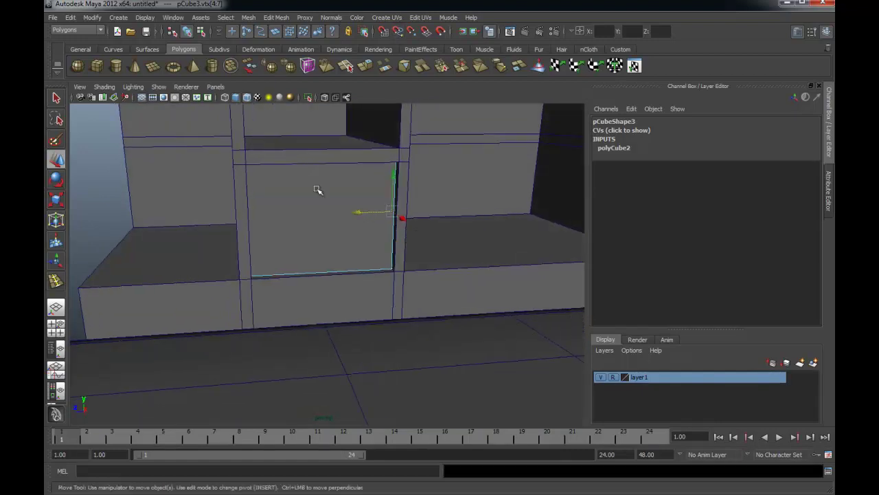
mouse_move(385, 169)
left_mouse_down("alt")
mouse_move(344, 145)
mouse_move(344, 206)
mouse_move(329, 204)
mouse_move(328, 220)
mouse_move(329, 204)
left_mouse_up("alt")
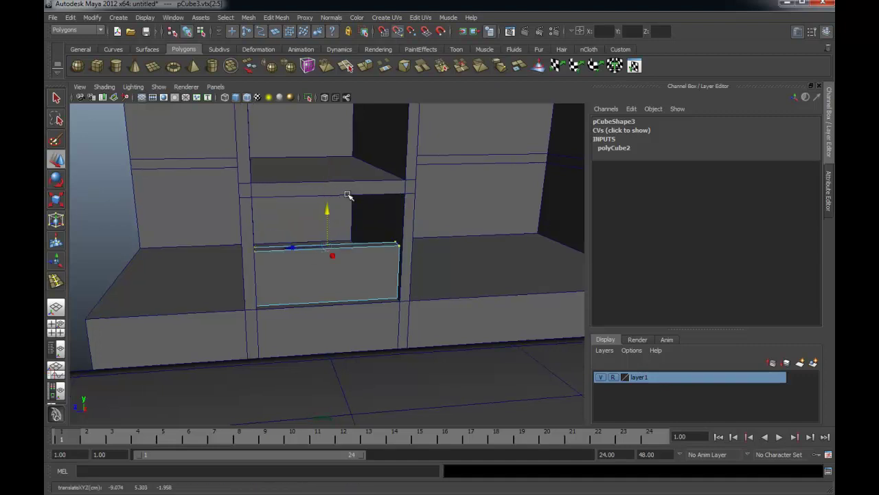
key("ctrl+z")
right_click_drag(353, 215, 401, 202)
mouse_move(471, 208)
left_mouse_down("alt")
mouse_move(408, 211)
mouse_move(363, 230)
mouse_move(382, 255)
left_mouse_up("alt")
Duplicate the front panel pCube3 and move the copy into the right cubby
left_click(520, 250)
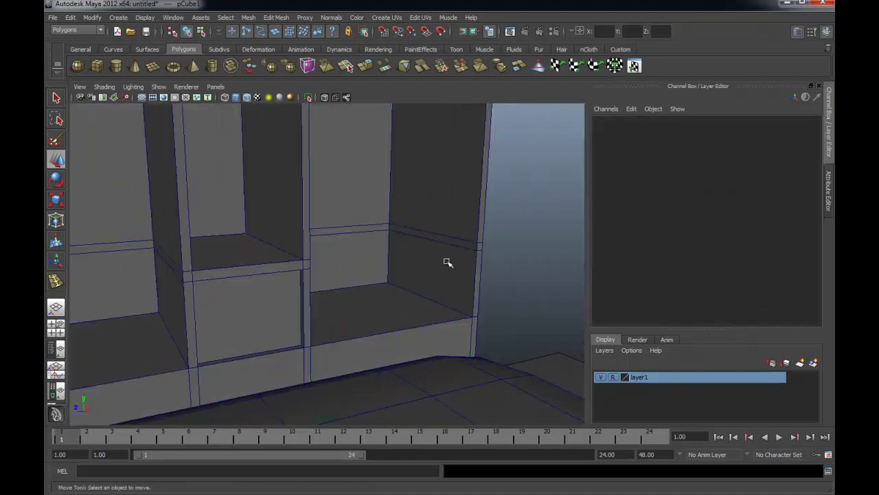
left_click(257, 316)
left_click_drag(266, 318, 252, 318, "alt")
key("ctrl+d")
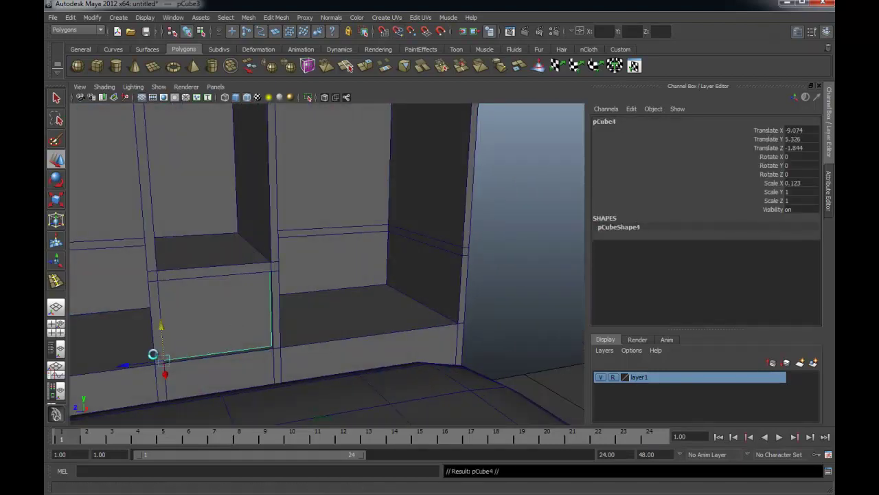
mouse_move(124, 366)
left_mouse_down()
mouse_move(291, 371)
mouse_move(271, 373)
left_mouse_up()
left_click_drag(281, 295, 268, 320)
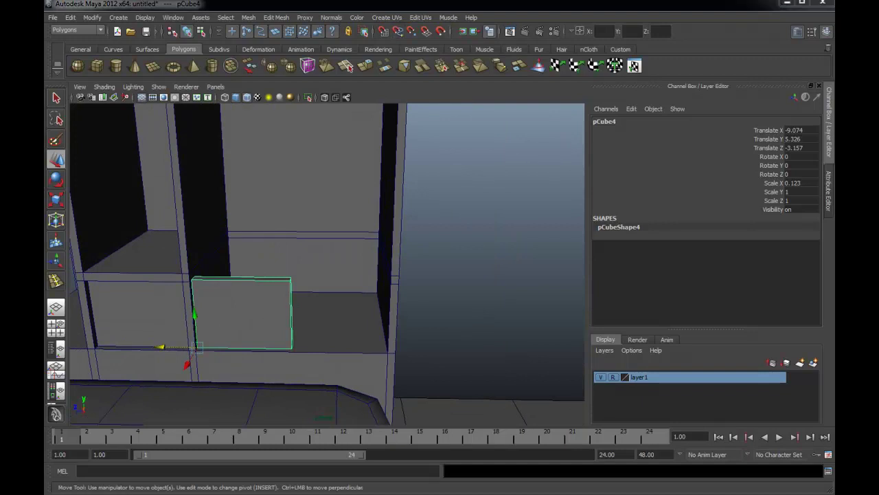
Stretch the copy's right vertices to the cubby's right side and its top vertices to the cabinet top
right_click_drag(259, 298, 214, 294)
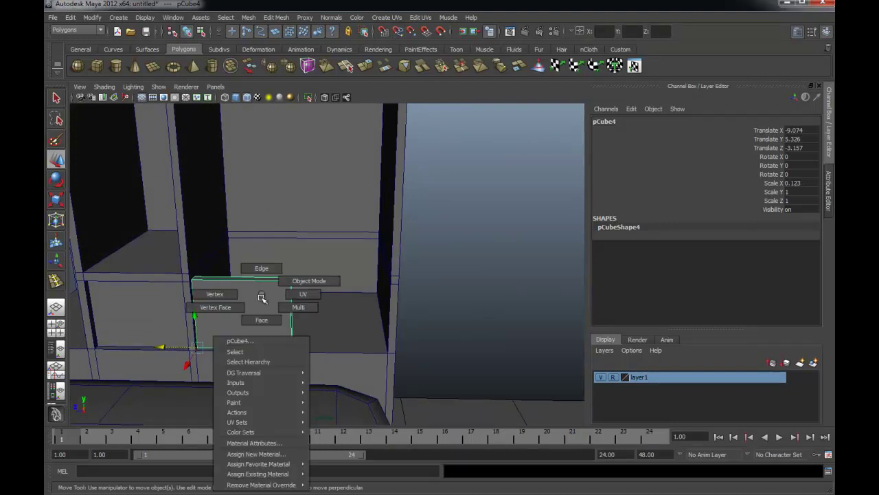
left_click_drag(308, 359, 278, 268)
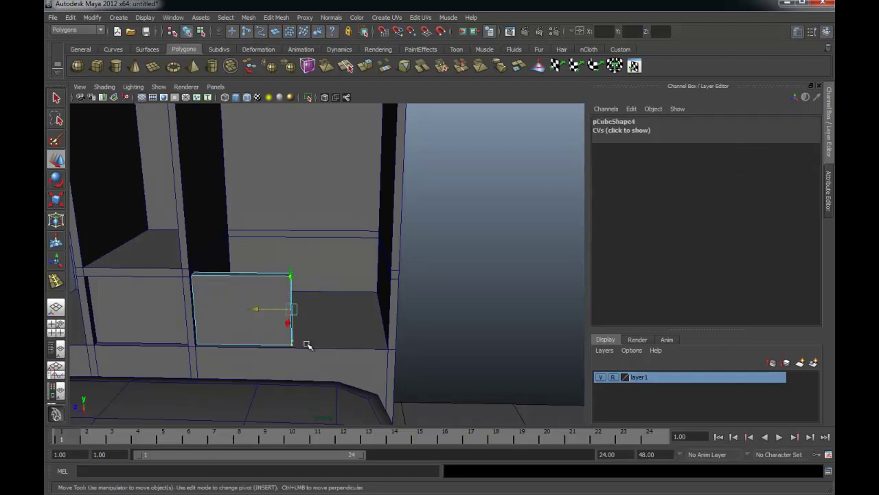
left_click_drag(266, 309, 303, 309)
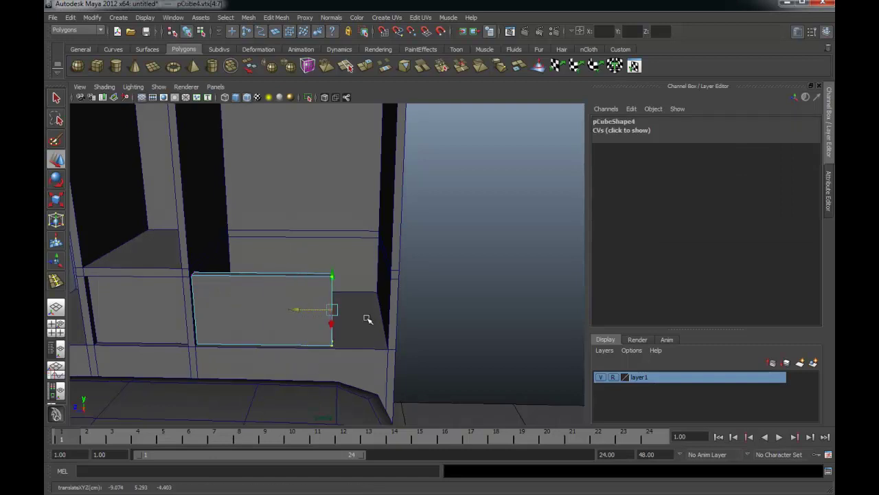
middle_click_drag(389, 298, 389, 302)
left_click_drag(161, 240, 421, 291)
middle_click_drag(382, 265, 383, 324, "alt")
left_click_drag(292, 327, 291, 251)
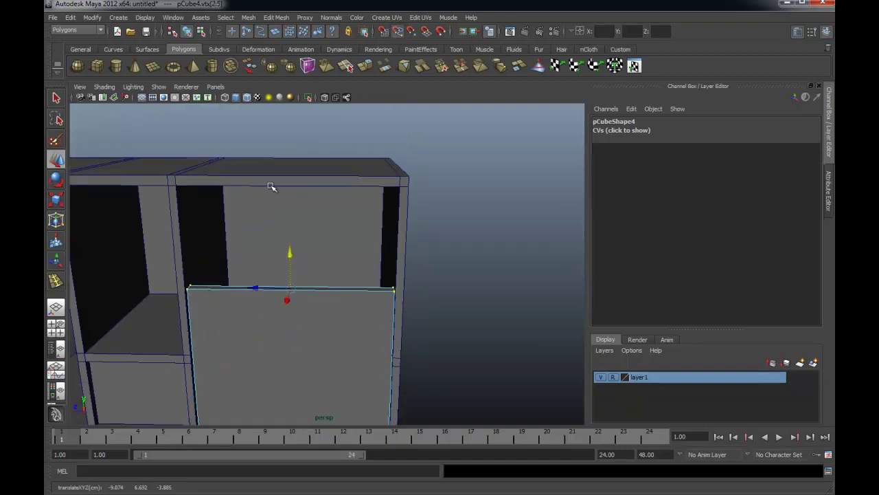
left_click_drag(271, 187, 276, 186)
right_click_drag(300, 243, 345, 227)
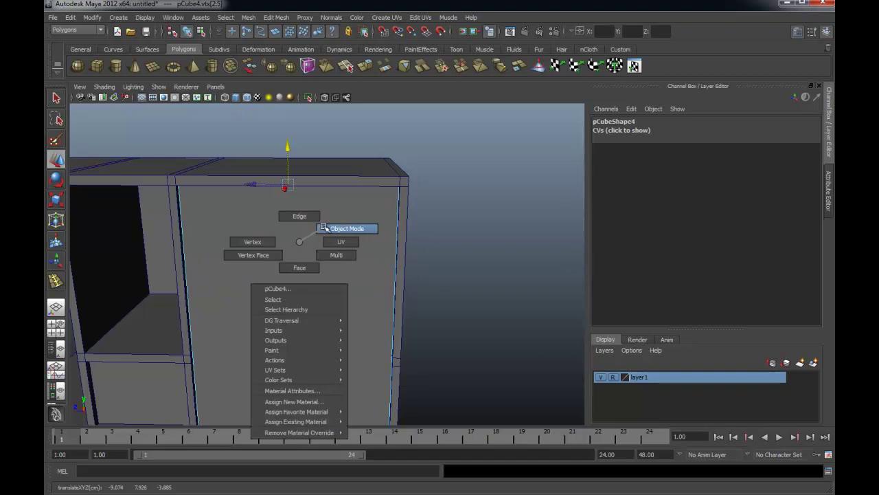
mouse_move(460, 255)
left_mouse_down("alt")
mouse_move(290, 269)
mouse_move(322, 249)
mouse_move(362, 250)
mouse_move(325, 249)
mouse_move(343, 249)
left_mouse_up("alt")
left_click(347, 259)
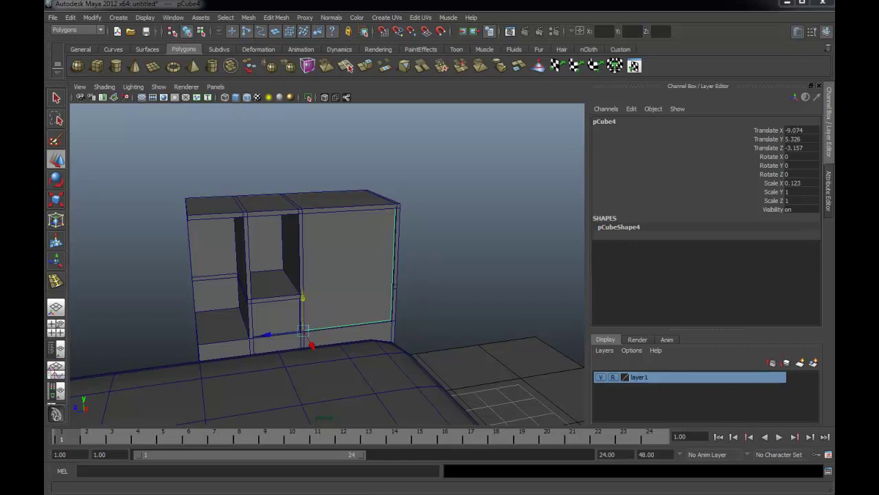
Create a blinn1 material in Hypershade with its Transparency set to full white
left_click(173, 18)
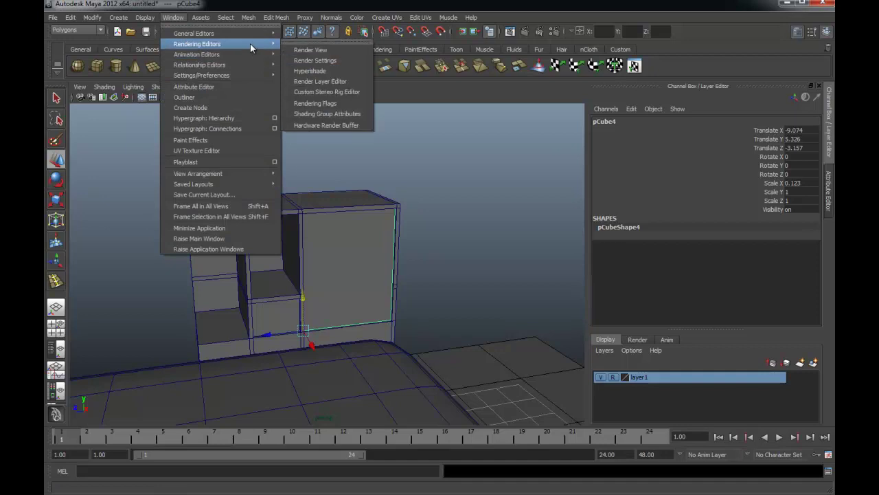
left_click(327, 72)
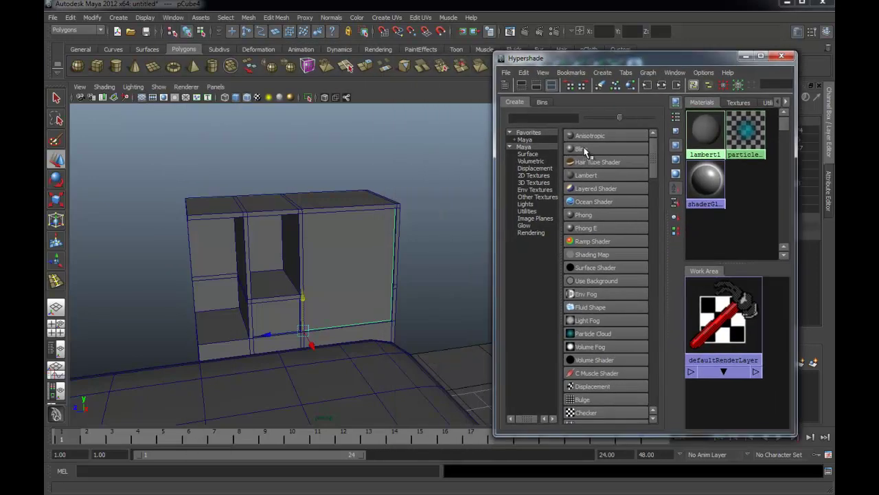
left_click(583, 148)
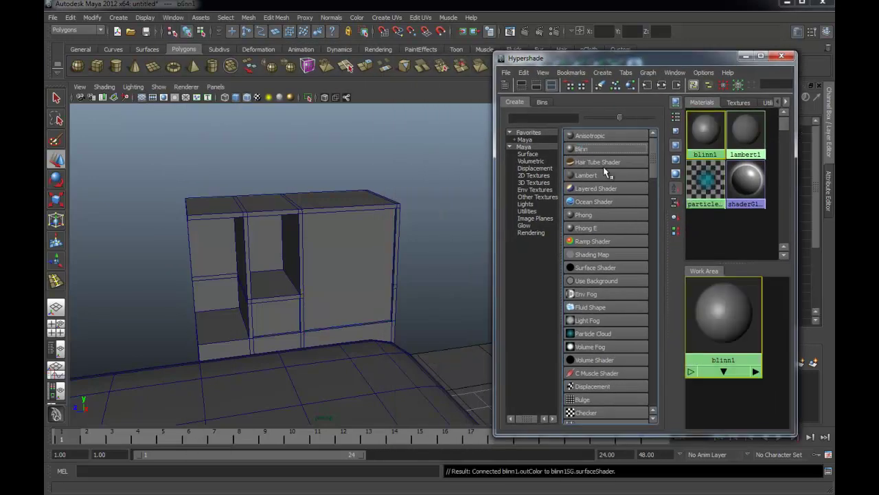
double_click(703, 130)
left_click_drag(676, 58, 440, 57)
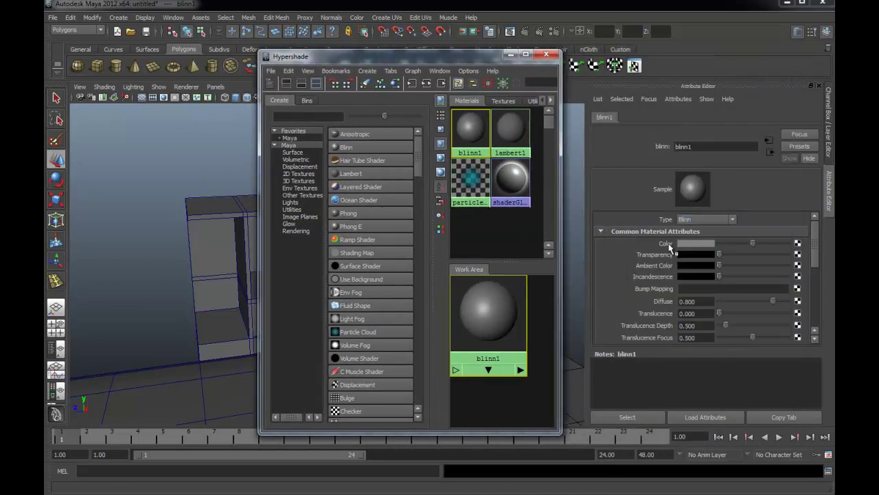
left_click_drag(752, 255, 779, 259)
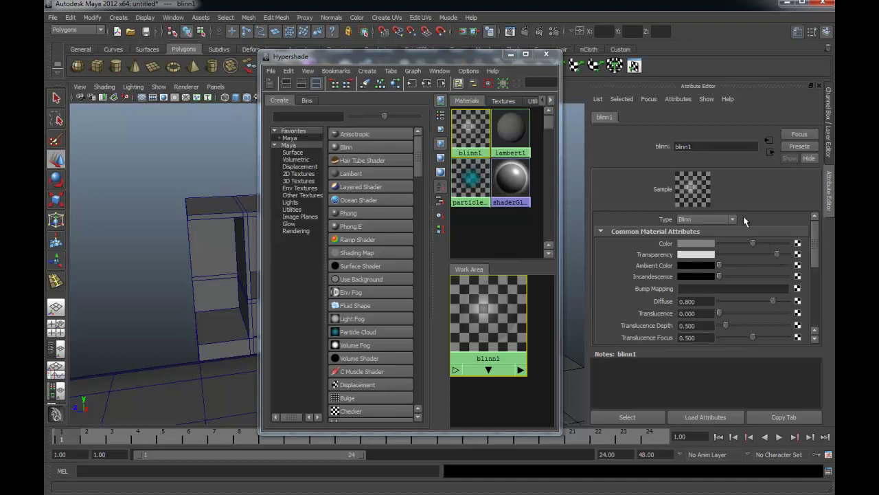
left_click_drag(359, 58, 594, 55)
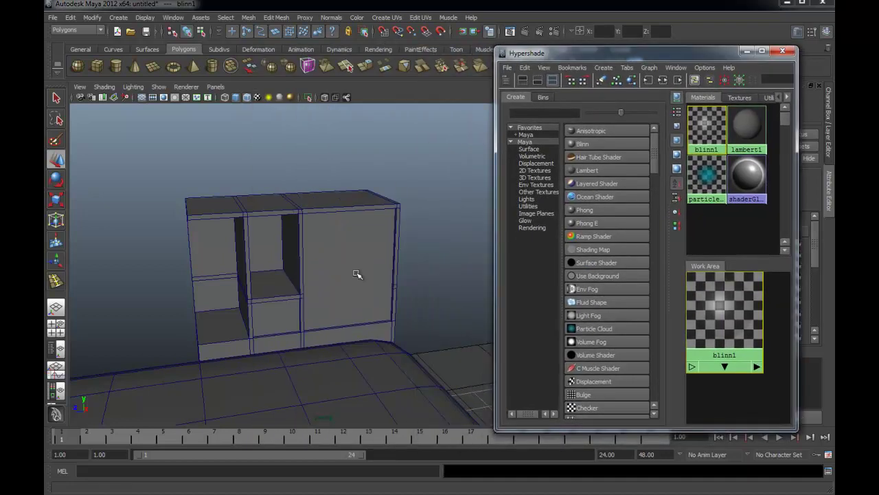
Assign blinn1 to the right full-height panel pCube4 and check that it is see-through
left_click(358, 274)
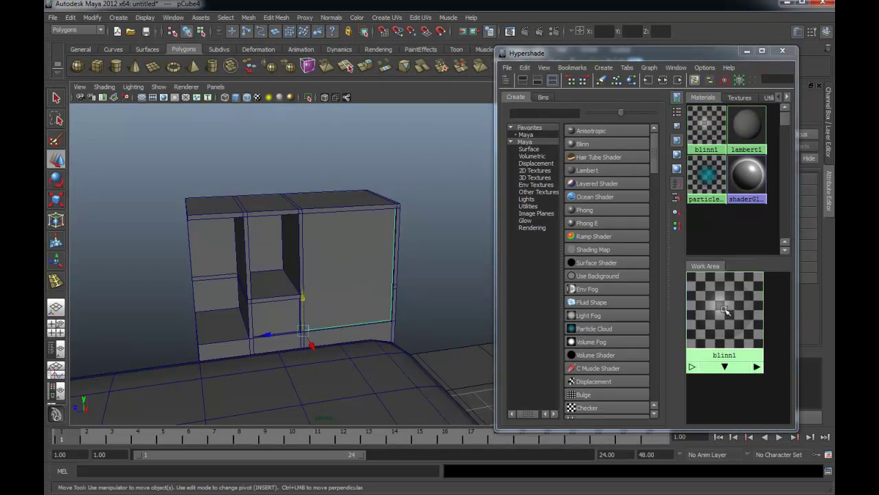
right_click_drag(724, 311, 716, 316)
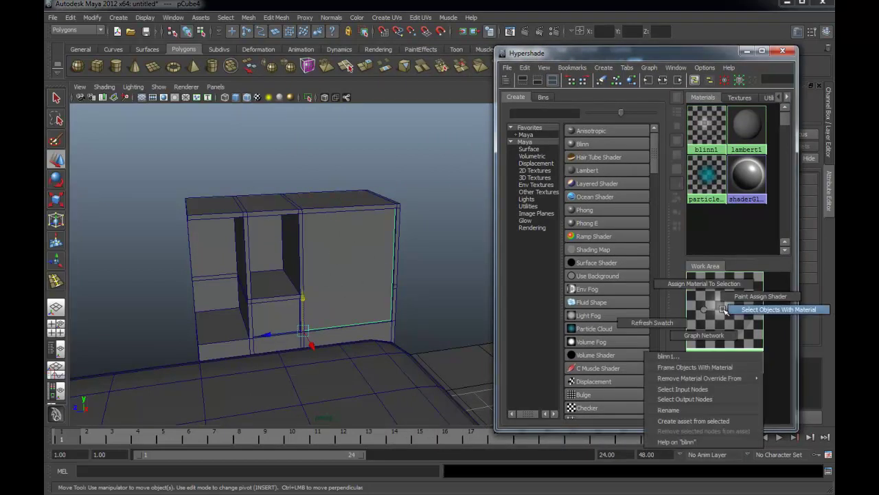
left_click(702, 292)
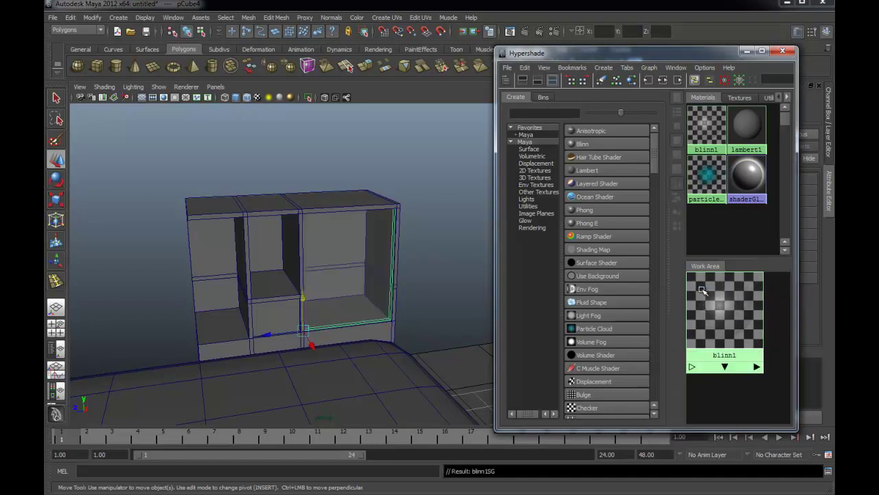
left_click(747, 51)
left_click(436, 256)
mouse_move(412, 261)
left_mouse_down("alt")
mouse_move(447, 245)
mouse_move(355, 265)
mouse_move(368, 271)
mouse_move(373, 243)
left_mouse_up("alt")
left_click(355, 265)
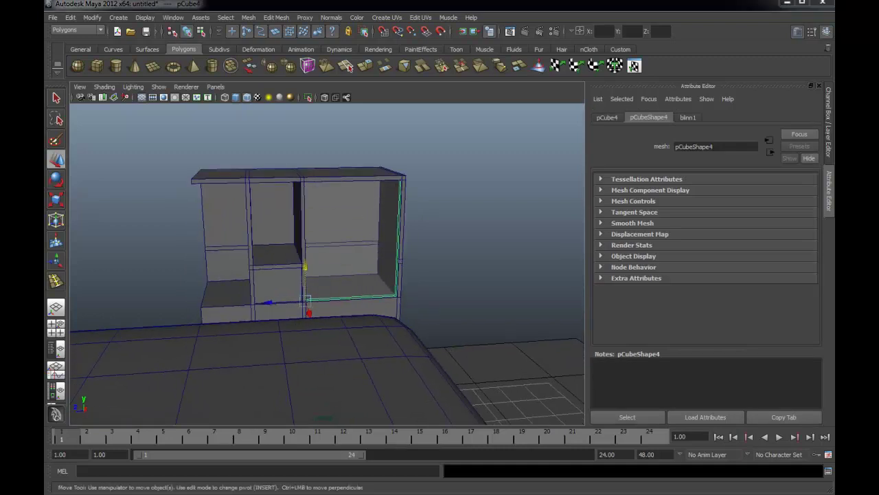
left_click(143, 243)
mouse_move(144, 243)
left_mouse_down("alt")
mouse_move(173, 239)
mouse_move(117, 252)
left_mouse_up("alt")
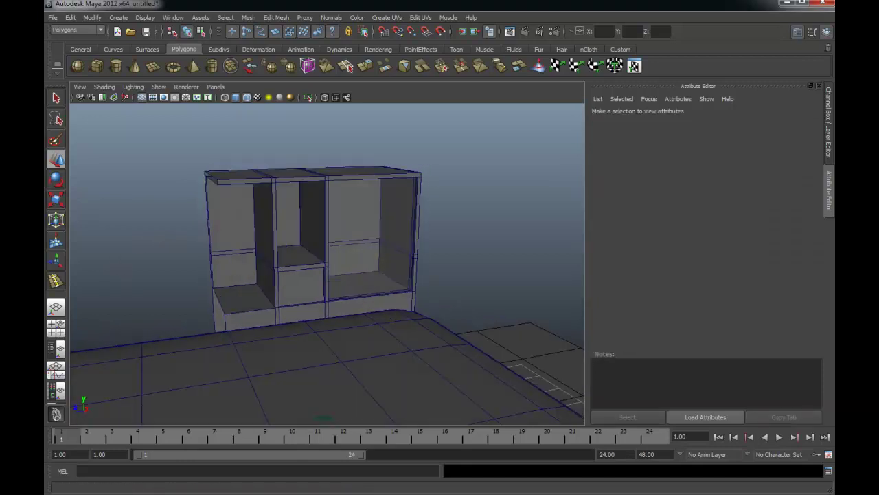
key("alt+Tab")
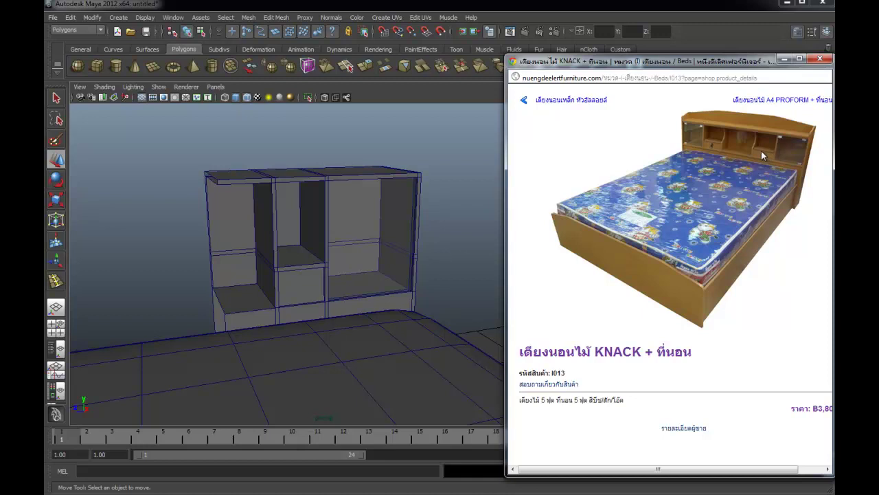
left_click_drag(724, 66, 704, 66)
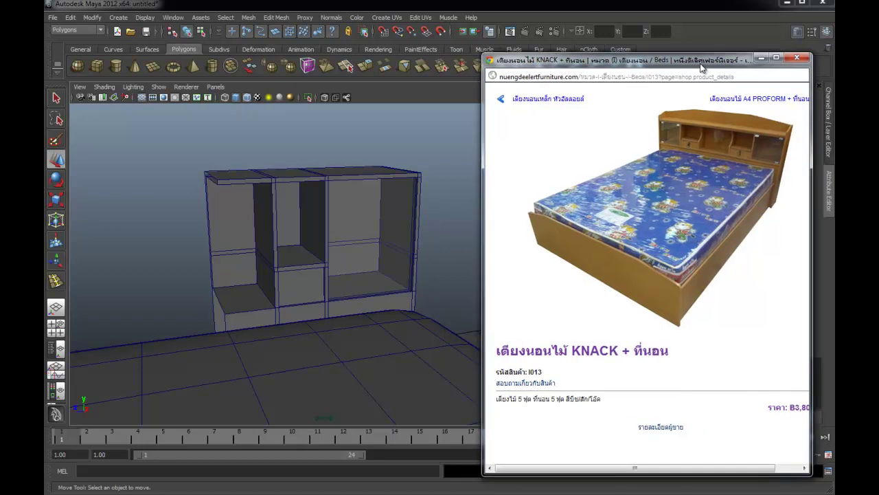
key("alt+Tab")
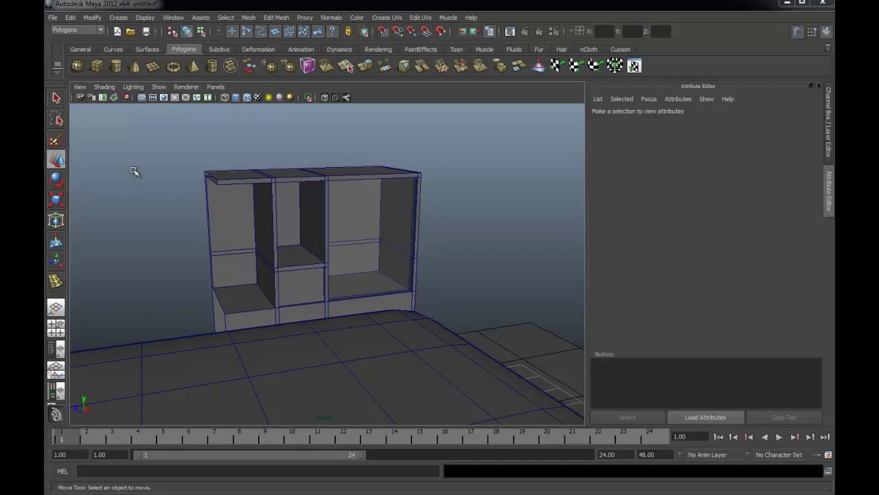
mouse_move(147, 234)
left_mouse_down("alt")
mouse_move(161, 238)
mouse_move(141, 238)
left_mouse_up("alt")
right_click_drag(141, 238, 286, 277, "alt")
left_click(286, 277)
Create a polygon cylinder and lift it up out of the bed beside the shelf unit
mouse_move(281, 279)
left_mouse_down("alt")
mouse_move(320, 267)
mouse_move(250, 210)
left_mouse_up("alt")
left_click(117, 68)
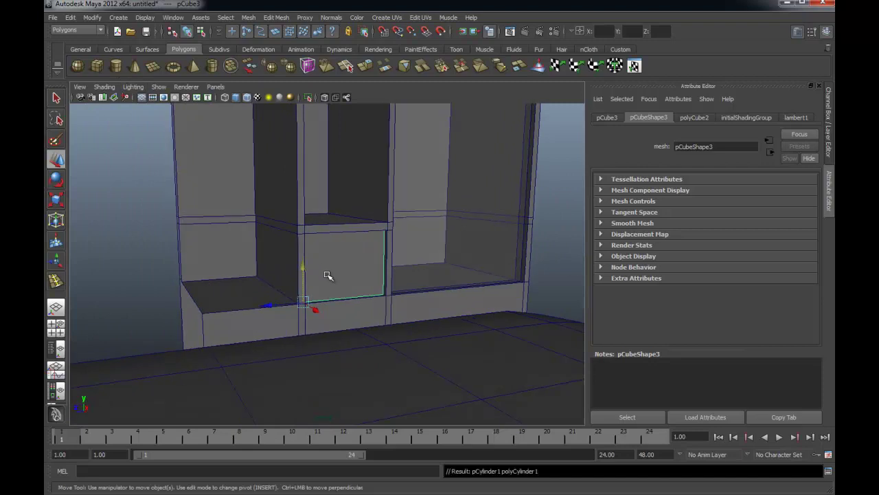
right_click_drag(357, 303, 208, 298, "alt")
left_click(353, 335)
mouse_move(353, 335)
left_mouse_down("alt")
mouse_move(406, 343)
mouse_move(366, 342)
left_mouse_up("alt")
mouse_move(371, 374)
left_mouse_down()
mouse_move(374, 241)
mouse_move(422, 392)
mouse_move(323, 294)
mouse_move(332, 285)
left_mouse_up()
mouse_move(333, 284)
right_mouse_down("alt")
mouse_move(408, 323)
mouse_move(472, 333)
right_mouse_up("alt")
mouse_move(471, 334)
left_mouse_down("alt")
mouse_move(391, 268)
mouse_move(398, 265)
left_mouse_up("alt")
Rotate the cylinder to -90 on Z and set its Subdivisions Caps to 0
key("e")
left_click_drag(378, 220, 389, 296)
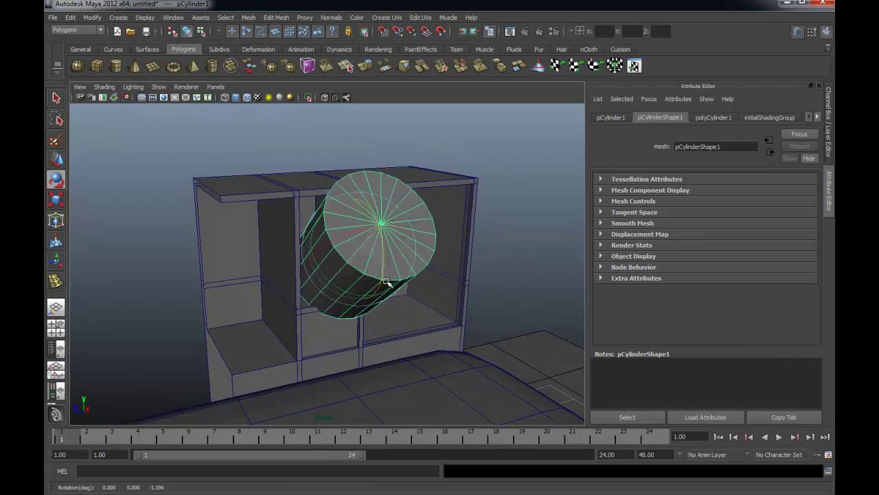
left_click_drag(385, 257, 387, 250)
key("ctrl+a")
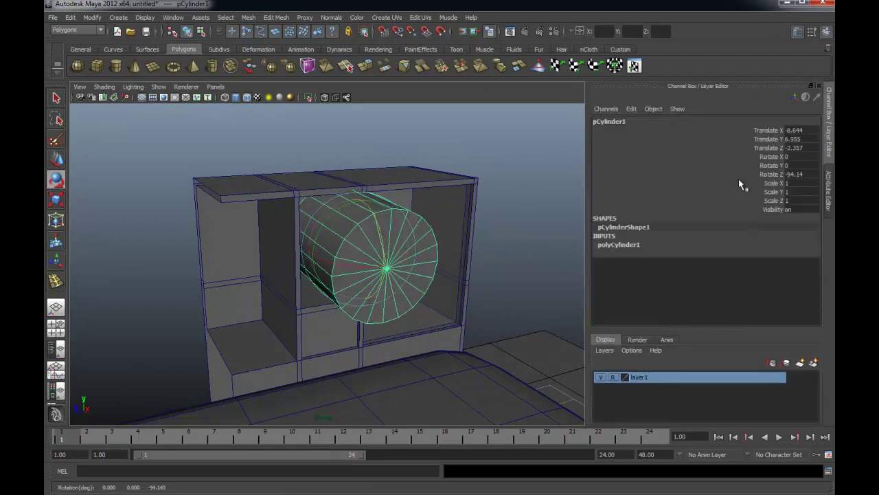
double_click(797, 174)
type("-90")
key("Return")
left_click_drag(442, 220, 483, 221, "alt")
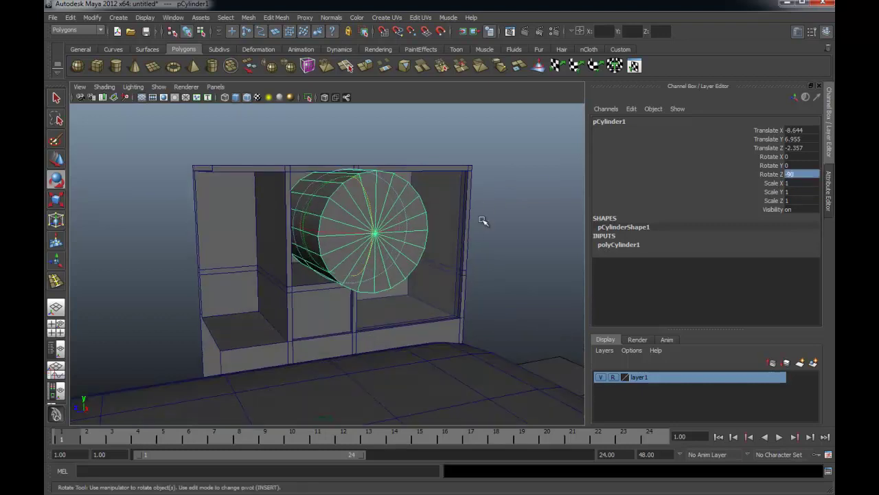
left_click(621, 243)
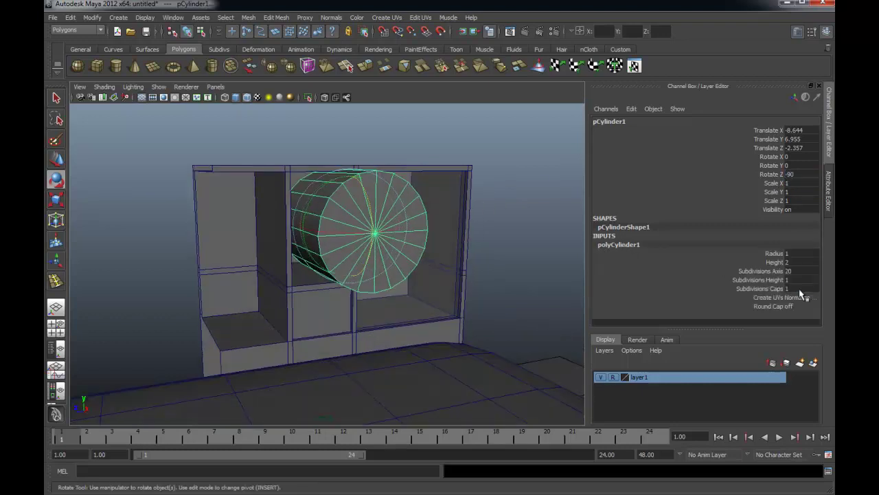
type("0")
key("Return")
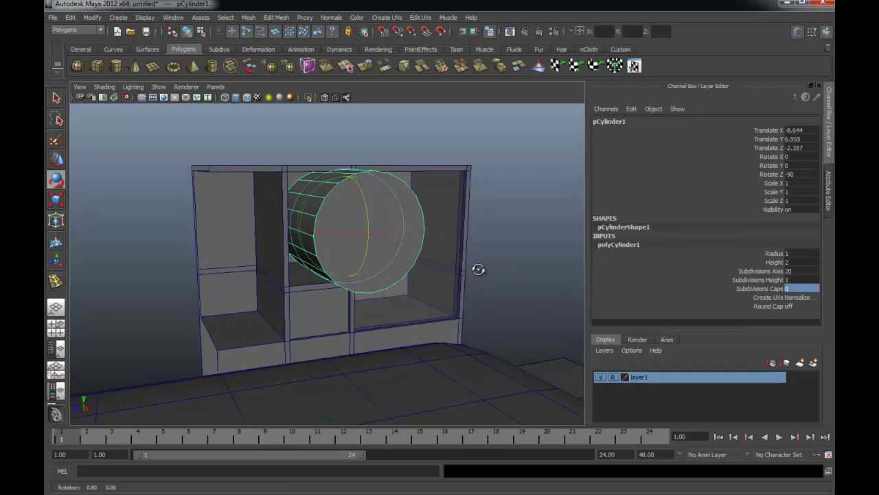
Shrink the cylinder and move it up to the middle drawer front in side view
left_click_drag(475, 267, 468, 259, "alt")
key("r")
left_click_drag(343, 223, 259, 191)
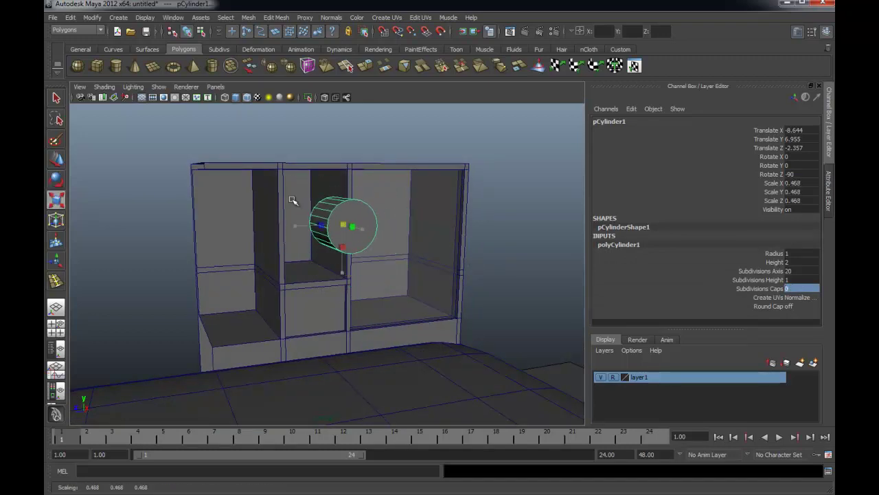
key("w")
mouse_move(376, 227)
left_mouse_down("alt")
mouse_move(398, 227)
mouse_move(387, 309)
mouse_move(352, 304)
left_mouse_up("alt")
key("space")
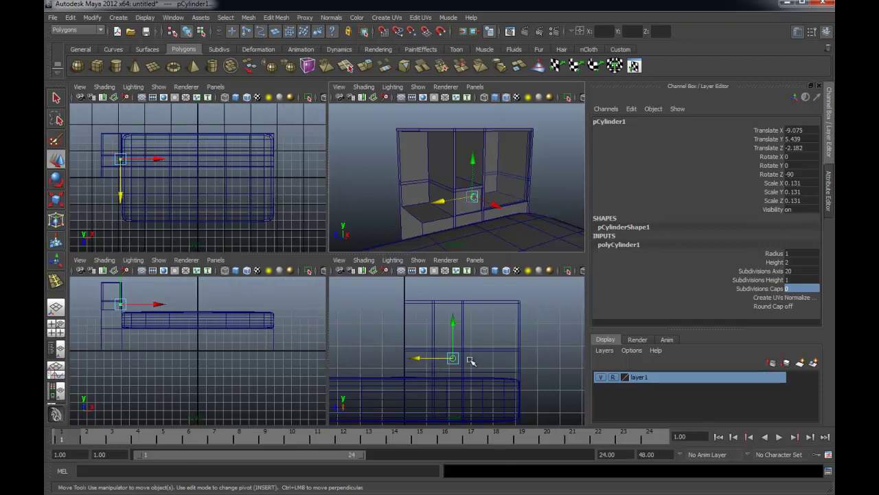
key("space")
right_click_drag(237, 243, 323, 289, "alt")
mouse_move(473, 318)
middle_mouse_down("alt")
mouse_move(425, 195)
mouse_move(404, 227)
middle_mouse_up("alt")
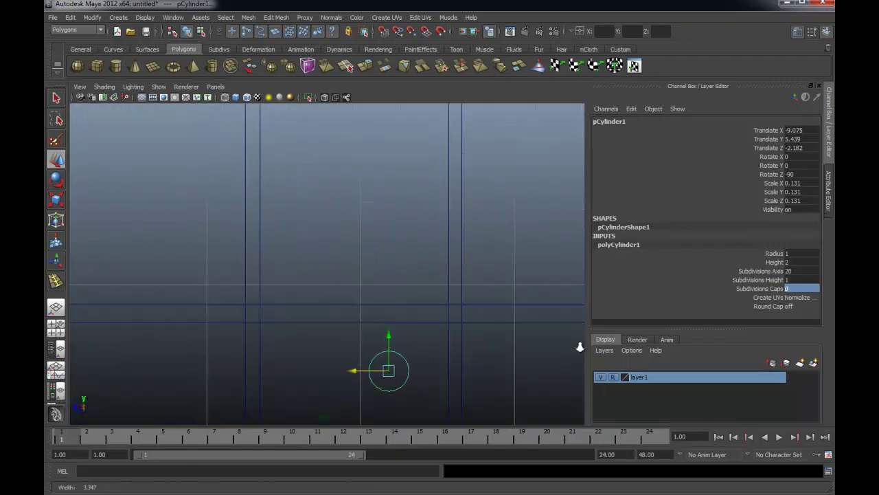
left_click_drag(376, 248, 342, 226)
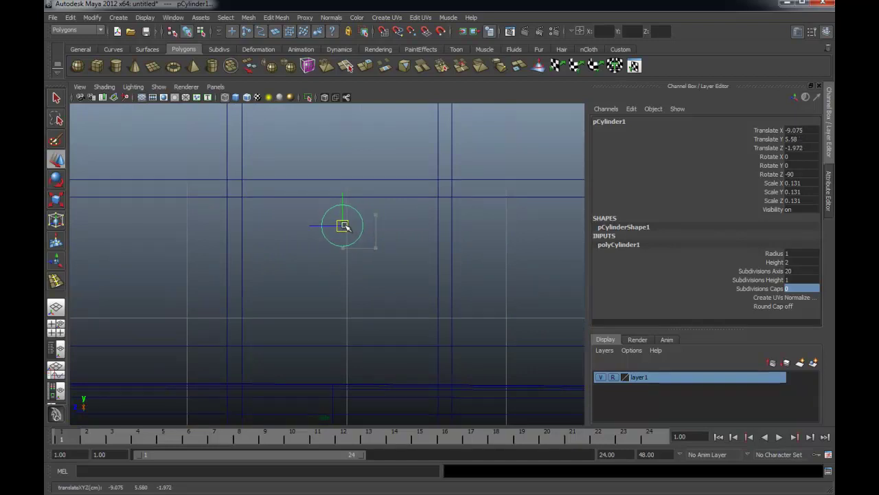
left_click_drag(344, 226, 345, 225)
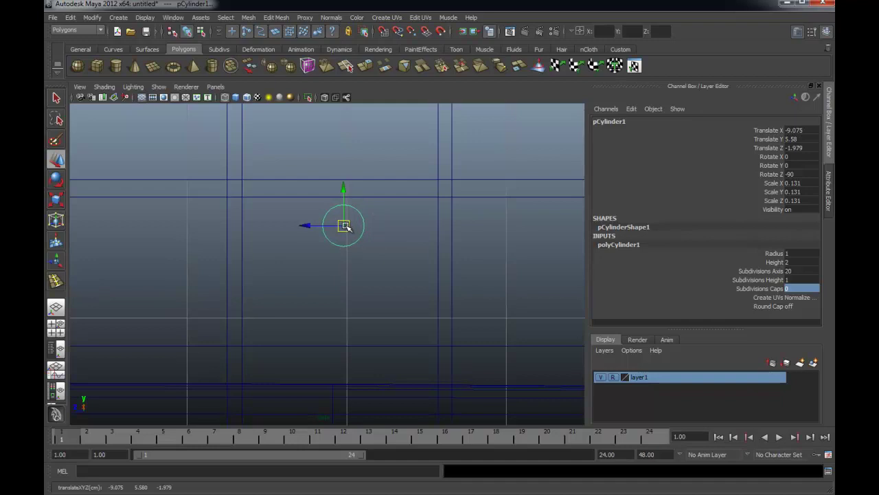
Scale the knob down to about 0.066 and set it flush against the drawer front
key("space")
key("space")
mouse_move(436, 226)
right_mouse_down("alt")
mouse_move(432, 251)
mouse_move(477, 261)
right_mouse_up("alt")
middle_click_drag(477, 261, 408, 233, "alt")
right_click_drag(408, 234, 418, 236, "alt")
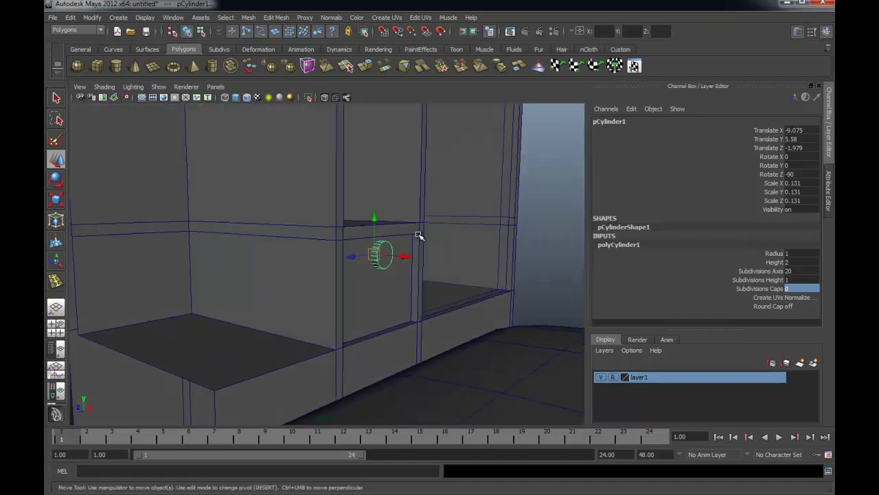
key("r")
mouse_move(378, 255)
left_mouse_down()
mouse_move(368, 253)
mouse_move(376, 218)
left_mouse_up()
key("w")
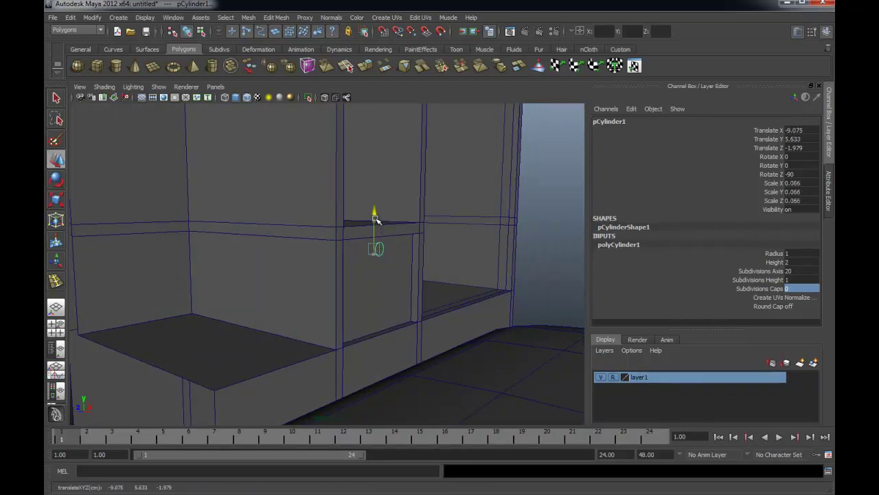
mouse_move(404, 248)
left_mouse_down()
mouse_move(396, 220)
mouse_move(488, 213)
left_mouse_up()
Select all the cabinet parts together with the knob
left_click(488, 214)
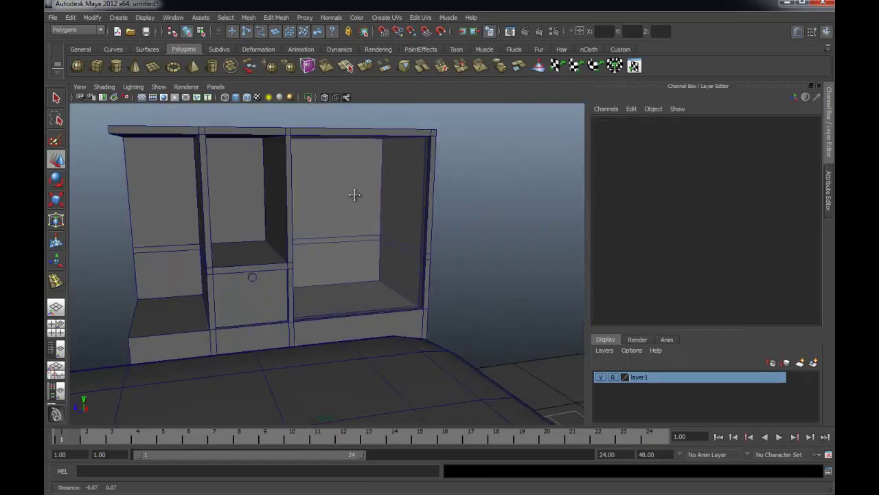
left_click_drag(355, 195, 400, 227, "alt")
left_click_drag(316, 228, 400, 195, "alt")
right_click_drag(400, 195, 304, 197, "alt")
mouse_move(303, 197)
left_mouse_down("alt")
mouse_move(291, 194)
mouse_move(295, 210)
left_mouse_up("alt")
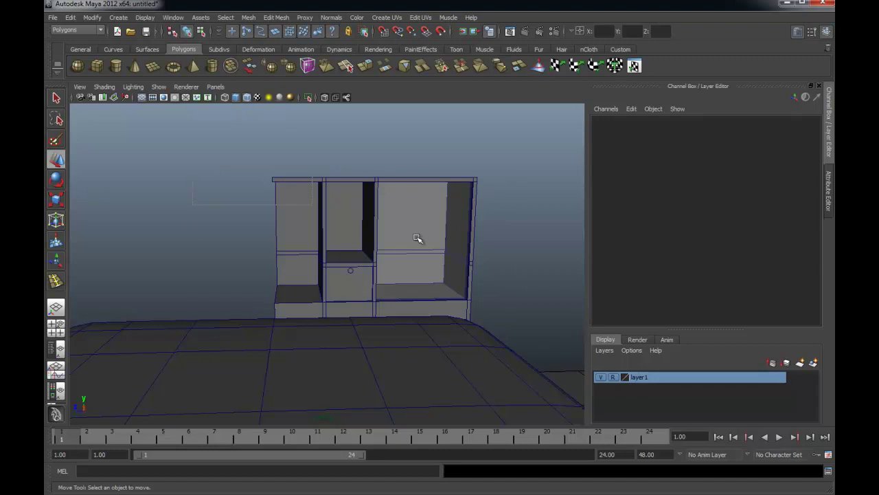
left_click_drag(418, 238, 522, 293)
right_click_drag(520, 294, 383, 261, "alt")
mouse_move(207, 199)
left_mouse_down("alt")
mouse_move(197, 251)
mouse_move(221, 258)
left_mouse_up("alt")
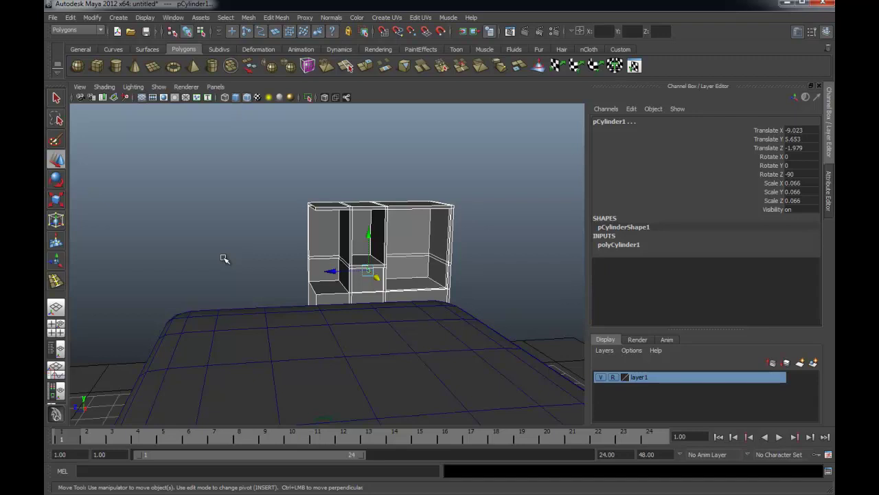
Group the cabinet parts with Ctrl+G and duplicate the group
key("ctrl+g")
mouse_move(224, 259)
left_mouse_down("alt")
mouse_move(455, 314)
mouse_move(387, 295)
mouse_move(349, 296)
left_mouse_up("alt")
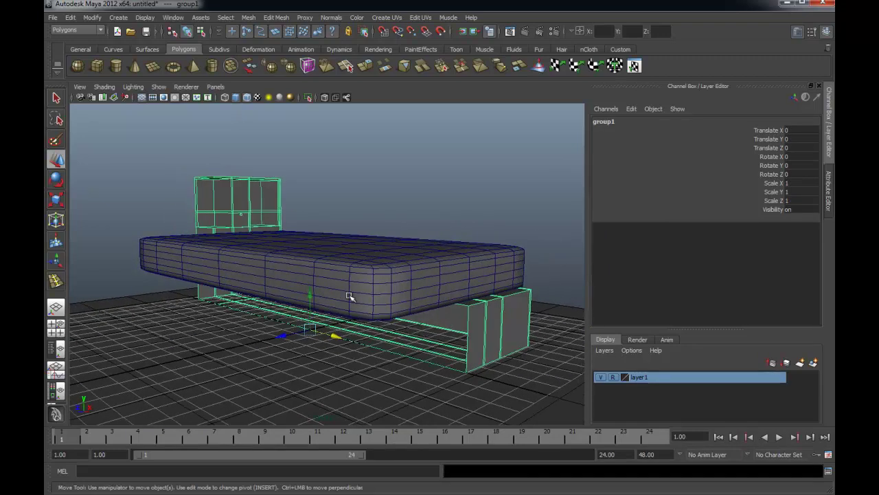
middle_click_drag(301, 328, 342, 345, "alt")
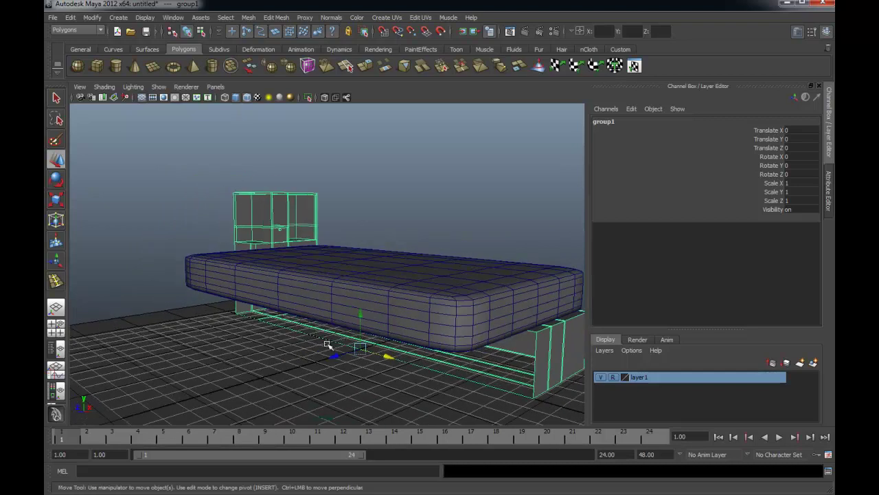
key("ctrl+d")
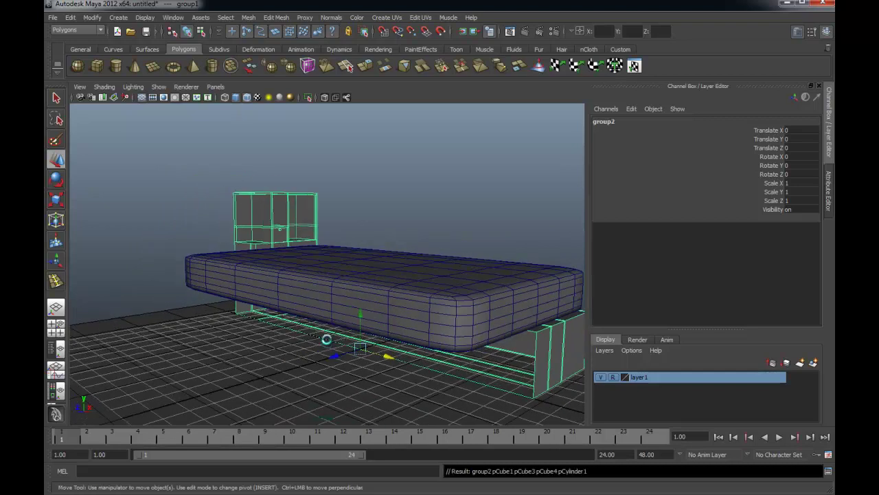
left_click_drag(327, 343, 317, 333, "alt")
mouse_move(320, 369)
left_mouse_down("alt")
mouse_move(308, 384)
mouse_move(312, 370)
mouse_move(418, 345)
mouse_move(391, 356)
mouse_move(401, 359)
left_mouse_up("alt")
Mirror the copied group with Scale Z -1 so the two cabinets sit side by side
key("r")
double_click(807, 200)
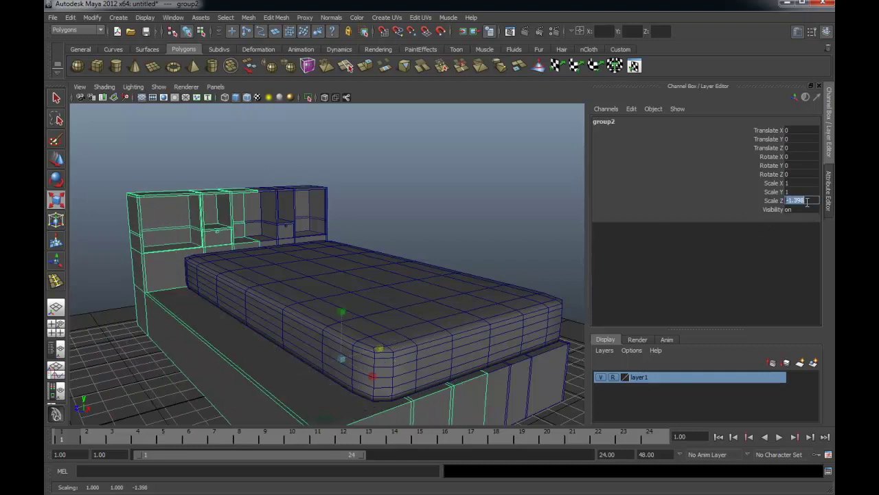
type("-1")
key("Return")
mouse_move(334, 211)
left_mouse_down("alt")
mouse_move(395, 234)
mouse_move(415, 232)
left_mouse_up("alt")
left_click(414, 232)
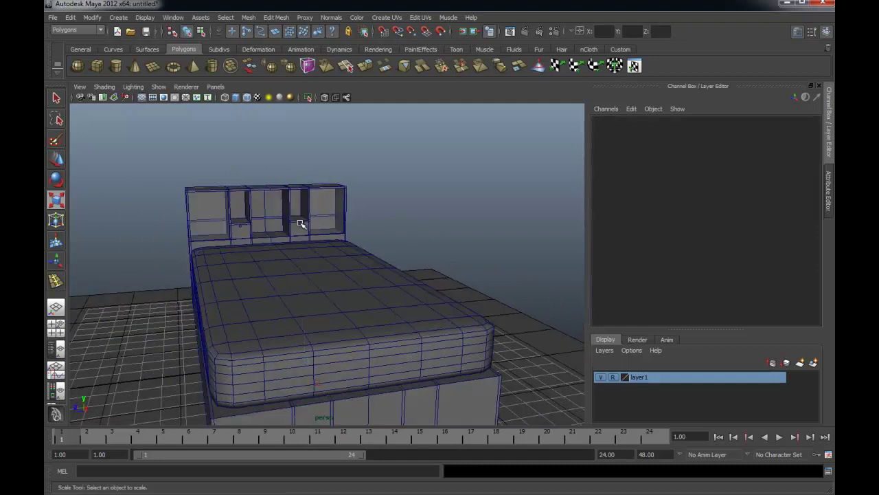
left_click_drag(301, 227, 304, 212, "alt")
right_click_drag(304, 212, 378, 293, "alt")
mouse_move(378, 293)
left_mouse_down("alt")
mouse_move(287, 211)
mouse_move(325, 223)
left_mouse_up("alt")
left_click(287, 212)
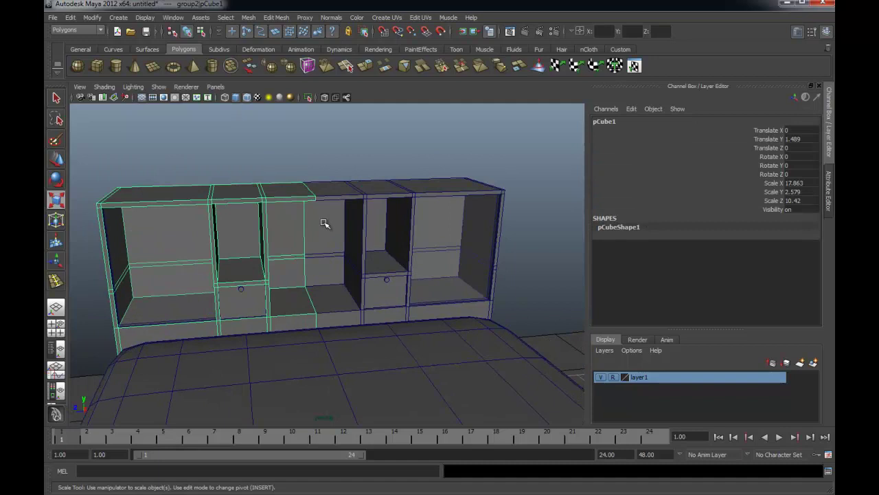
Combine both cabinet sections into one mesh and merge their overlapping vertices
left_click(325, 224, "shift")
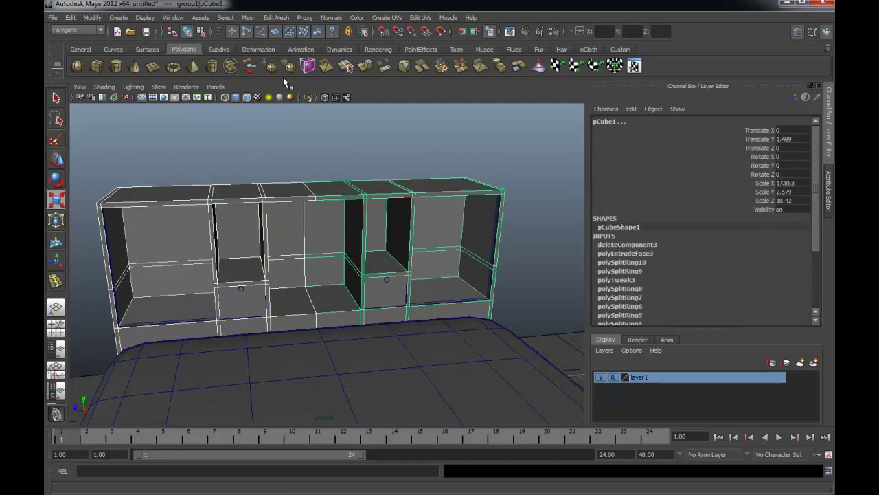
left_click(249, 17)
left_click(264, 32)
left_click(272, 18)
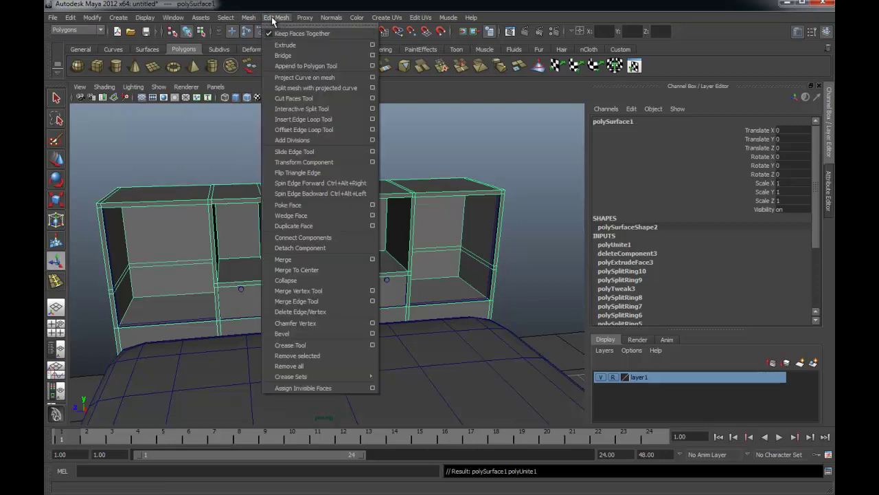
left_click(301, 258)
left_click(290, 144)
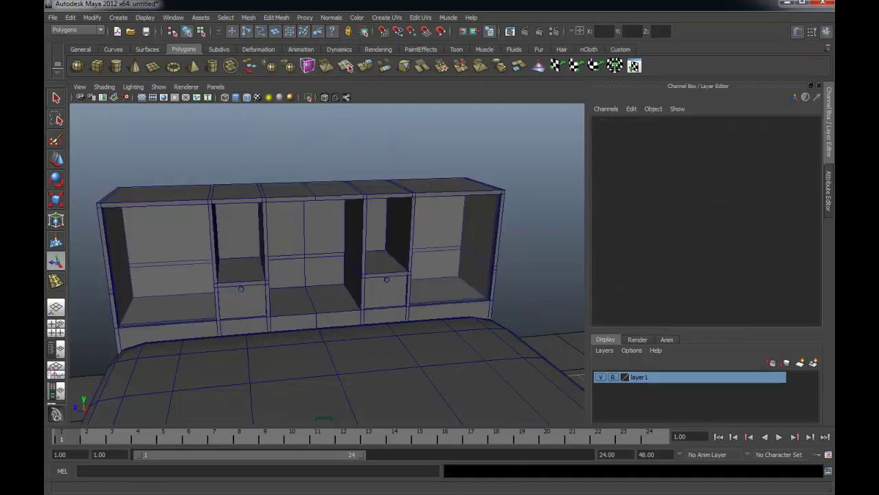
Compare the model against the reference bed photo, then return to the viewport
key("alt+Tab")
mouse_move(217, 37)
left_mouse_down()
mouse_move(320, 47)
mouse_move(369, 67)
mouse_move(46, 68)
left_mouse_up()
key("alt+Tab")
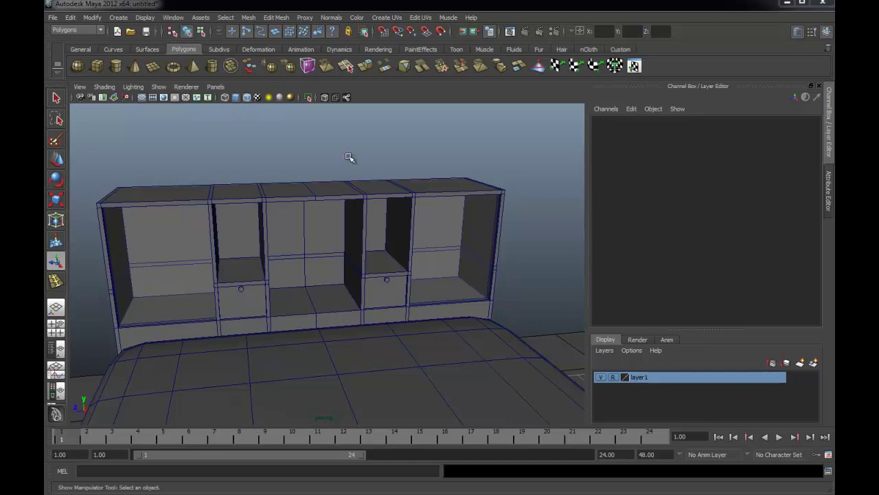
left_click_drag(338, 156, 293, 155, "alt")
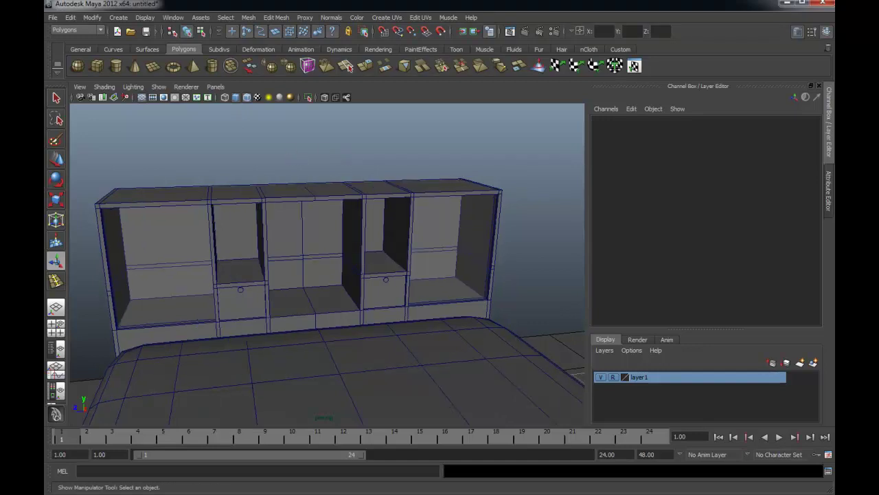
key("alt+Tab")
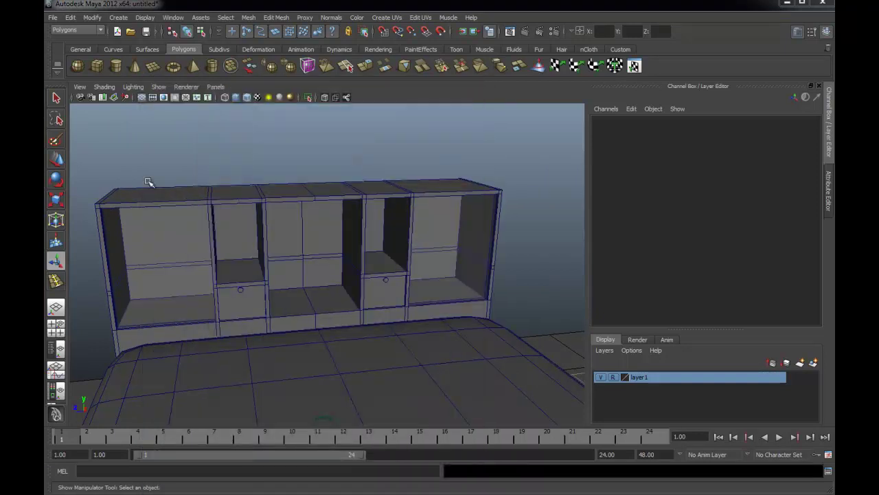
mouse_move(148, 182)
left_mouse_down("alt")
mouse_move(254, 216)
mouse_move(403, 231)
mouse_move(332, 212)
mouse_move(321, 265)
mouse_move(342, 239)
left_mouse_up("alt")
scroll(426, 233, "up", 5)
scroll(313, 261, "down", 5)
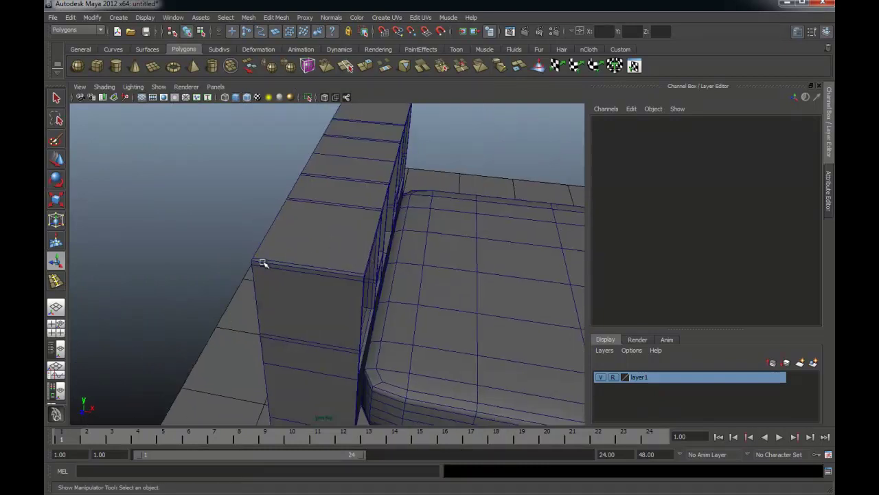
Insert an edge loop running tight along the headboard's top edge
left_click_drag(263, 263, 279, 252, "alt")
left_click(246, 18)
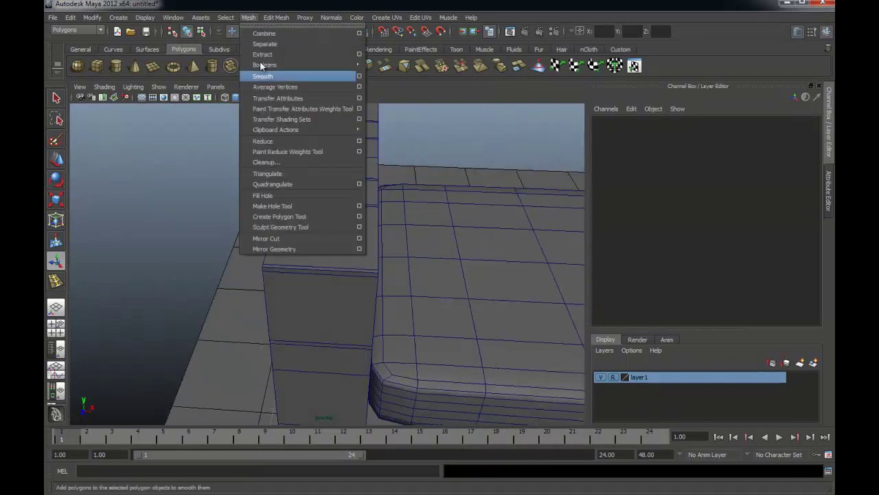
left_click(276, 17)
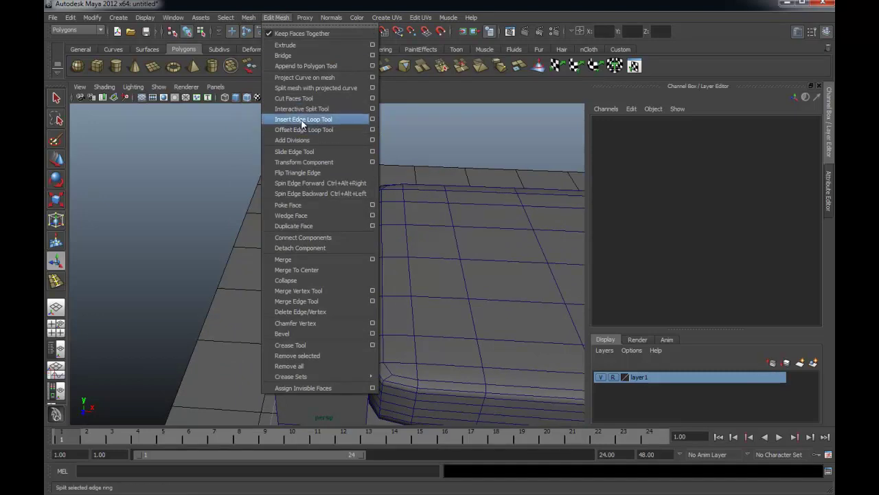
left_click(302, 120)
left_click(285, 213)
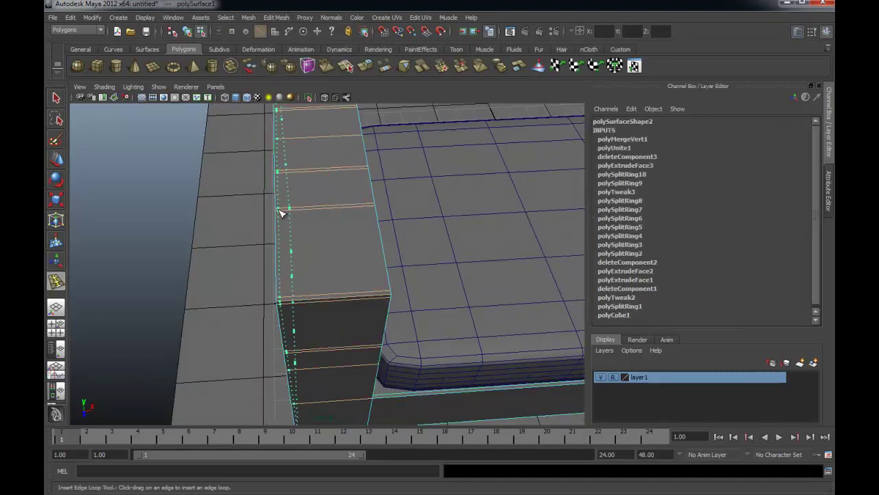
left_click(281, 214)
mouse_move(310, 273)
left_mouse_down("alt")
mouse_move(304, 295)
mouse_move(325, 169)
mouse_move(314, 179)
mouse_move(288, 178)
left_mouse_up("alt")
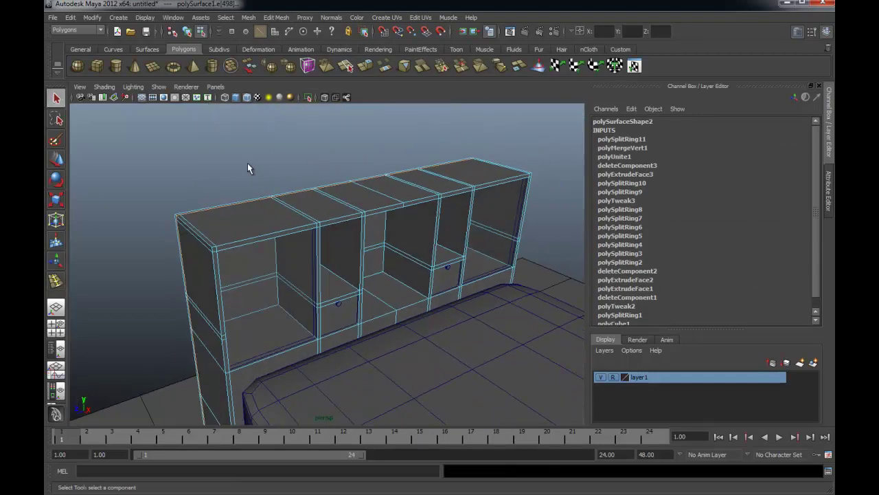
In face mode, select the first thin faces along the headboard's top edge
left_click(235, 178)
mouse_move(235, 184)
left_mouse_down("alt")
mouse_move(241, 210)
mouse_move(280, 210)
left_mouse_up("alt")
right_click_drag(281, 210, 426, 238, "alt")
mouse_move(426, 237)
left_mouse_down("alt")
mouse_move(296, 226)
mouse_move(352, 220)
left_mouse_up("alt")
right_click_drag(352, 219, 309, 271)
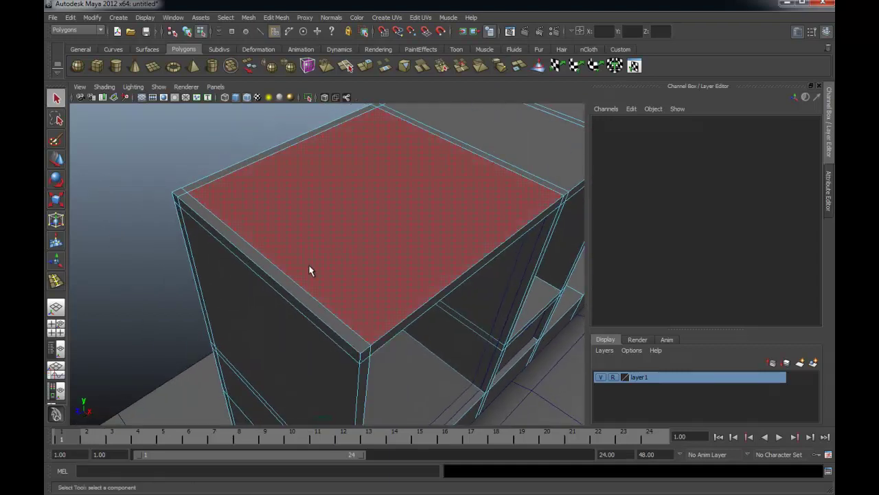
left_click(297, 294)
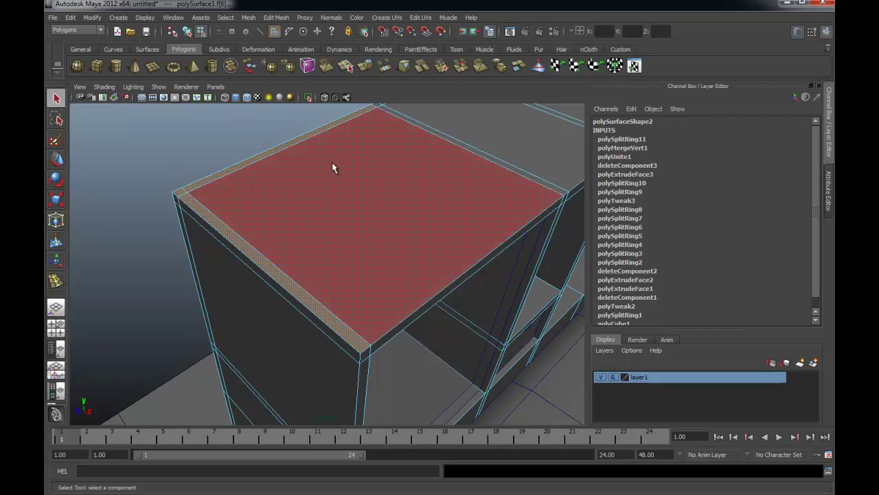
left_click_drag(334, 167, 192, 369, "alt")
left_click(234, 310)
left_click(359, 241, "shift")
Add the remaining top-edge faces at the corner and ends, checking the selection in wireframe
mouse_move(359, 242)
left_mouse_down("alt")
mouse_move(215, 246)
mouse_move(318, 251)
left_mouse_up("alt")
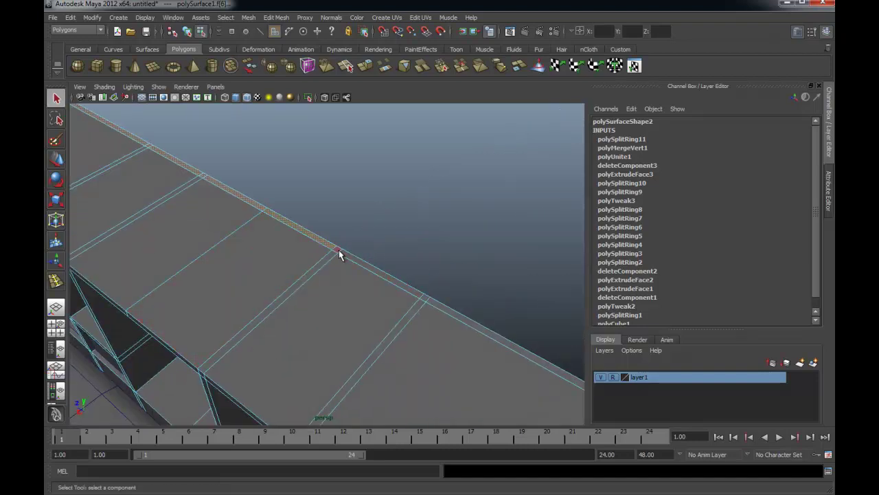
left_click(399, 274, "shift")
left_click_drag(437, 280, 247, 130, "alt")
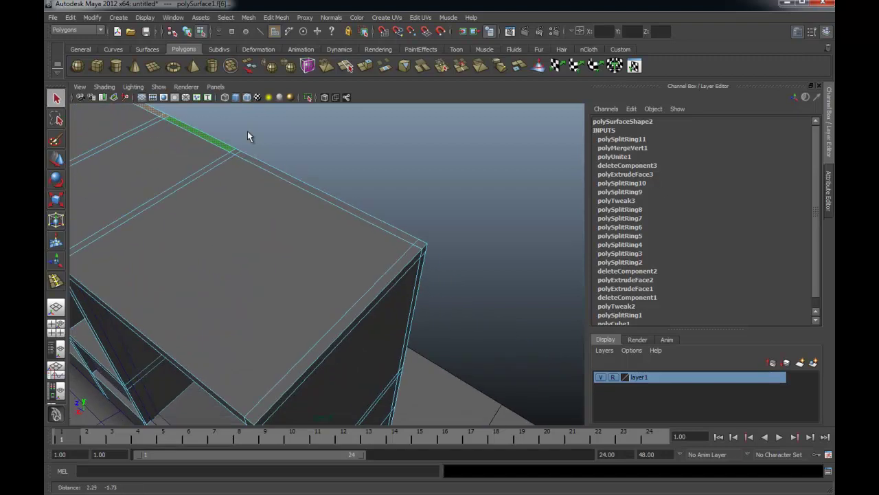
left_click(250, 158, "shift")
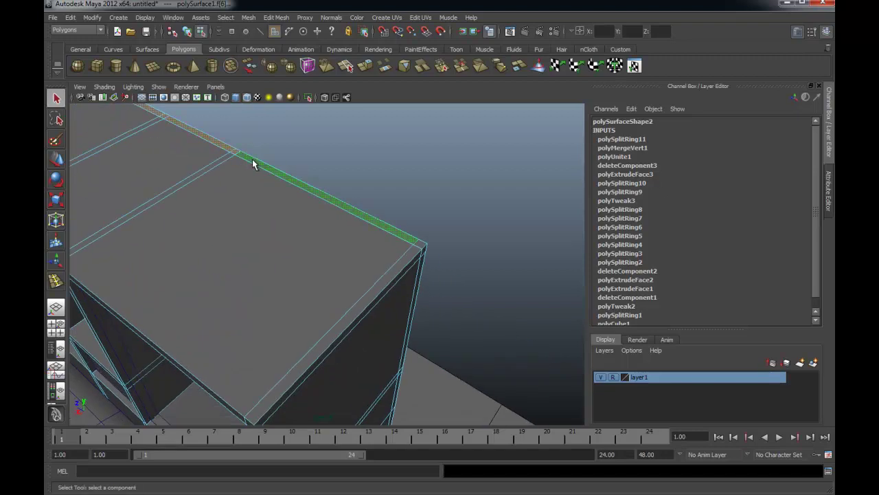
left_click(417, 255, "shift")
scroll(418, 269, "down", 5)
mouse_move(417, 269)
left_mouse_down("alt")
mouse_move(218, 212)
mouse_move(311, 257)
mouse_move(307, 275)
mouse_move(436, 281)
mouse_move(255, 277)
mouse_move(206, 265)
mouse_move(328, 285)
left_mouse_up("alt")
key("4")
key("5")
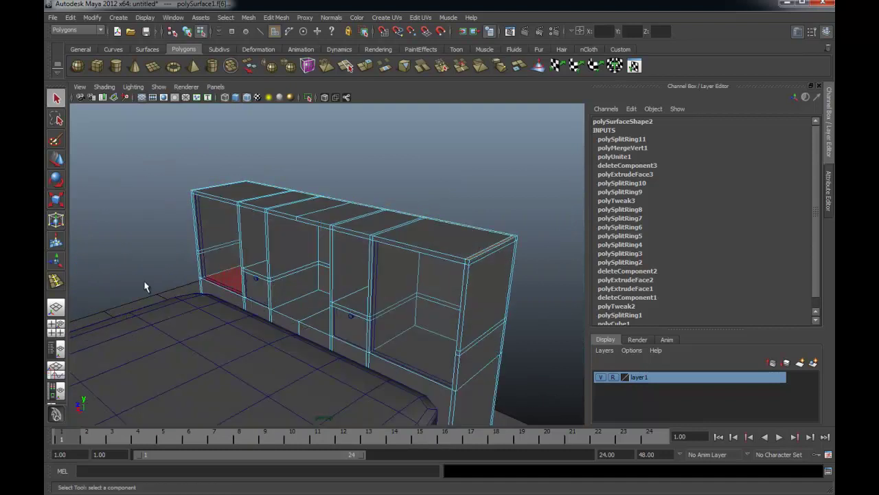
middle_click_drag(198, 267, 230, 270, "alt")
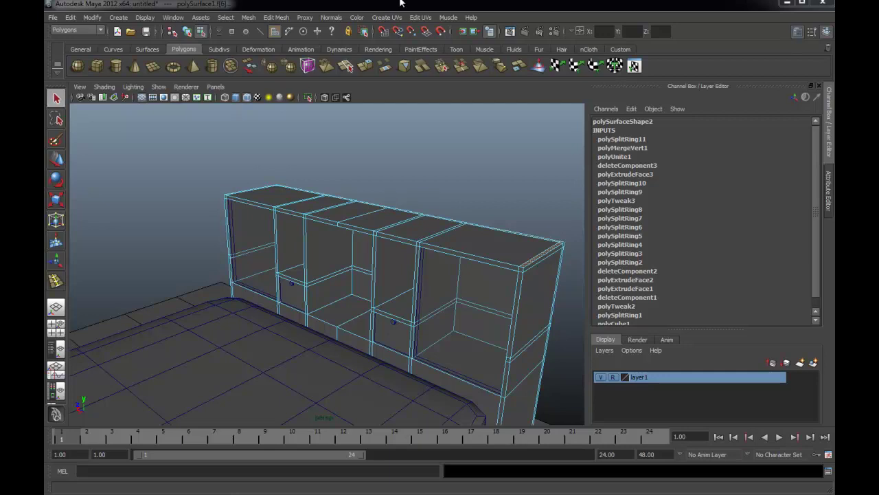
scroll(407, 163, "down", 3)
scroll(407, 163, "down", 1)
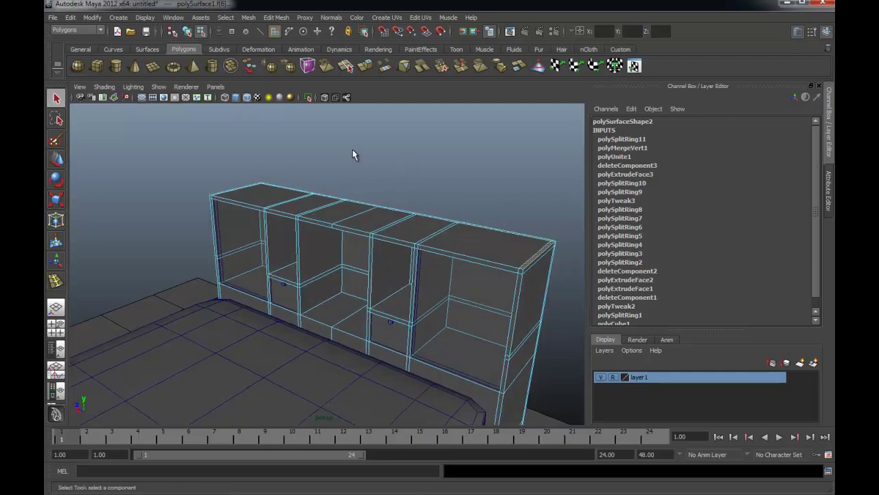
Extrude the selected top faces upward about 0.97 units into a raised back rail
left_click(371, 68)
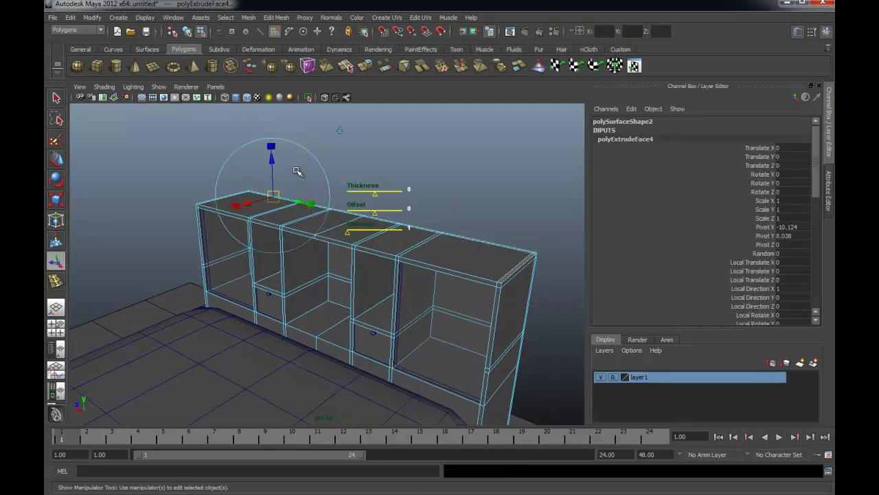
left_click_drag(270, 155, 270, 131)
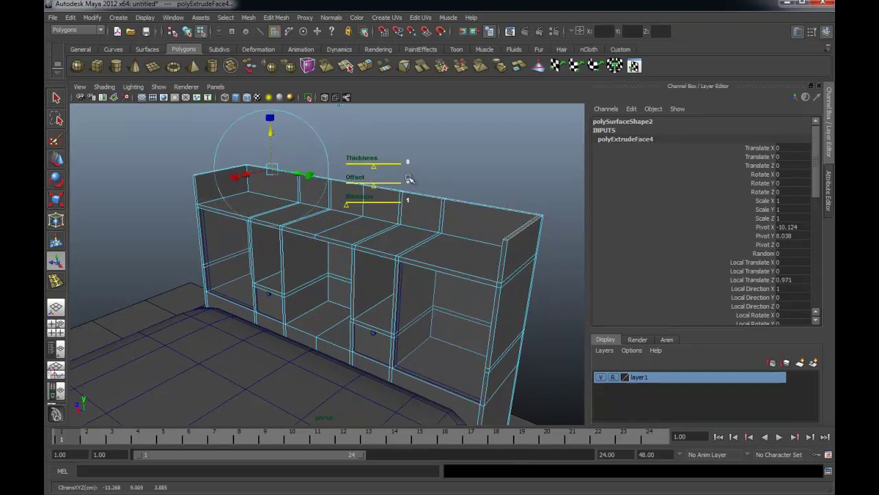
left_click(409, 155)
left_click_drag(404, 163, 432, 163, "alt")
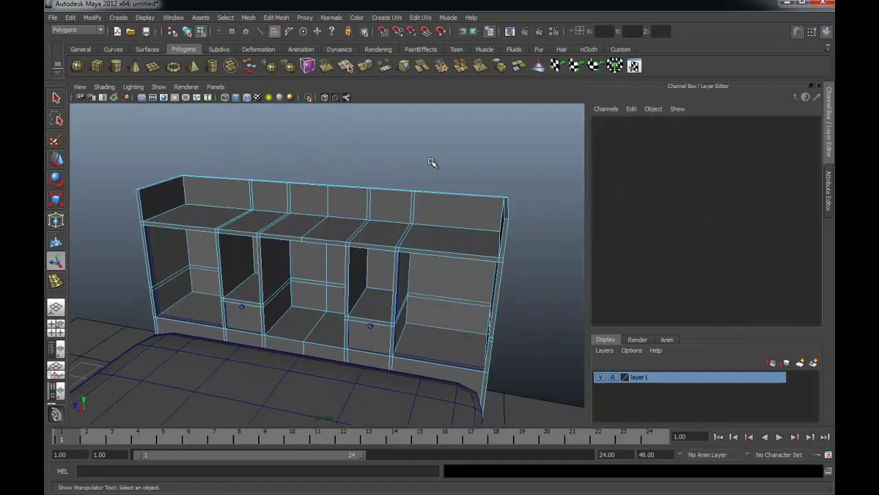
Return the headboard to object mode and bring up the reference bed photo
key("q")
right_click(403, 193)
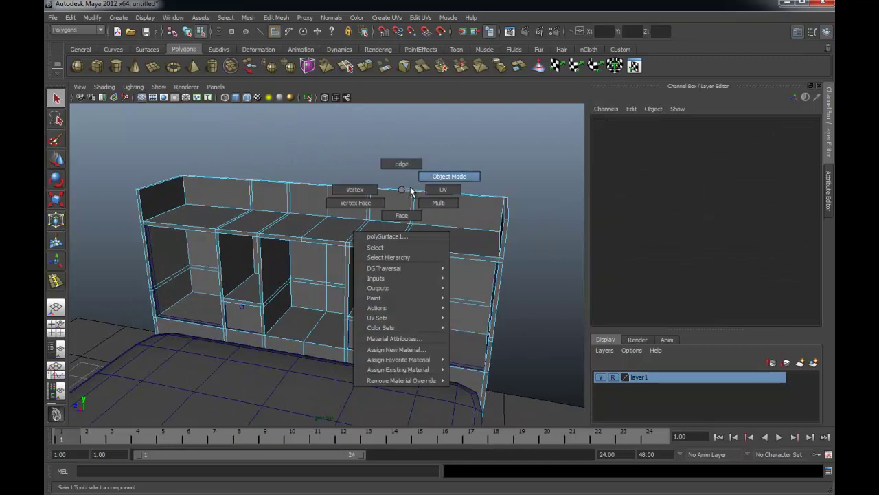
left_click(415, 184)
mouse_move(301, 177)
left_mouse_down("alt")
mouse_move(291, 189)
mouse_move(436, 173)
mouse_move(360, 169)
left_mouse_up("alt")
key("alt+Tab")
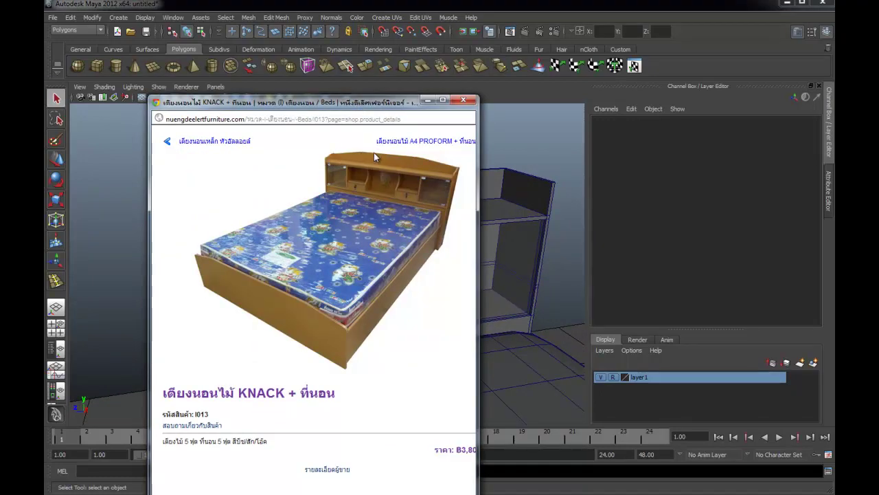
Insert a new edge loop along the headboard's raised back upstand
key("alt+Tab")
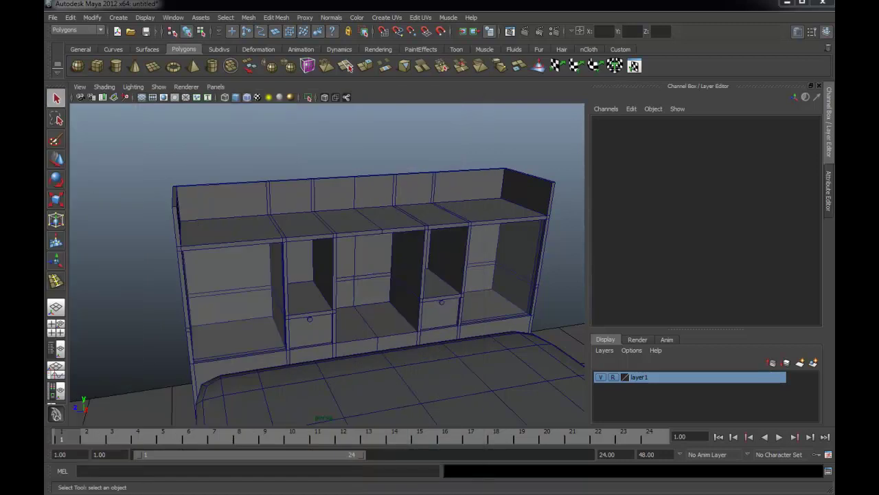
left_click_drag(336, 204, 315, 195, "alt")
mouse_move(79, 155)
left_mouse_down("alt")
mouse_move(339, 204)
mouse_move(355, 237)
left_mouse_up("alt")
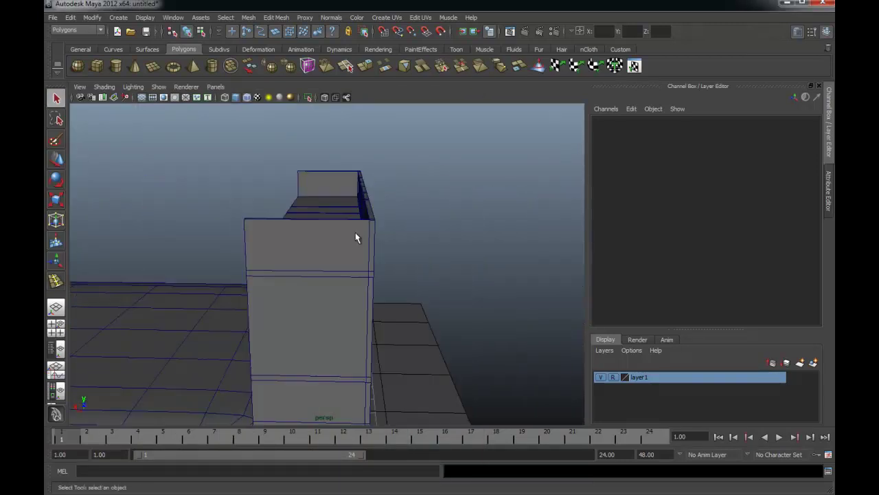
mouse_move(311, 161)
left_mouse_down("alt")
mouse_move(320, 220)
mouse_move(330, 221)
left_mouse_up("alt")
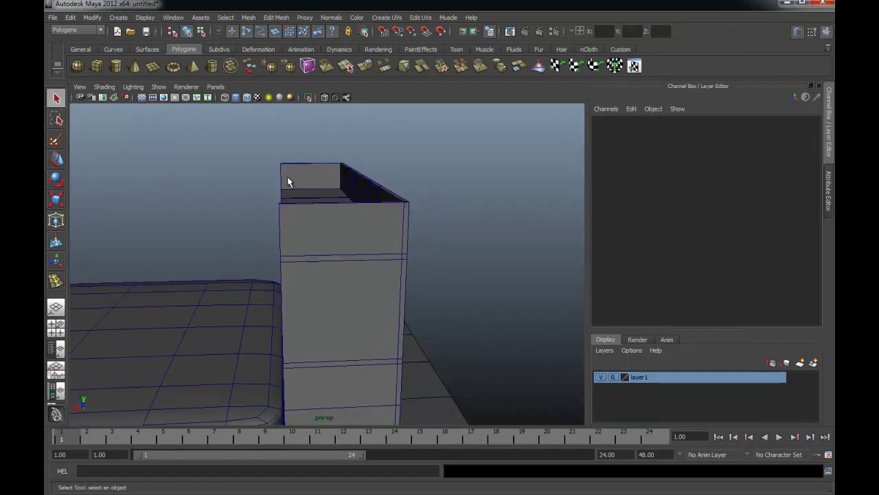
left_click(290, 180)
left_click(276, 17)
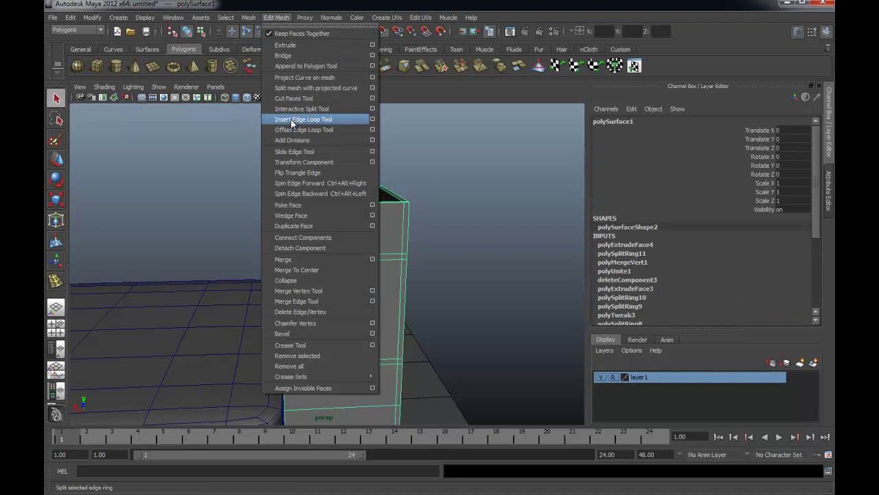
left_click(292, 120)
mouse_move(324, 257)
left_mouse_down()
mouse_move(350, 261)
mouse_move(335, 257)
mouse_move(339, 205)
left_mouse_up()
key("q")
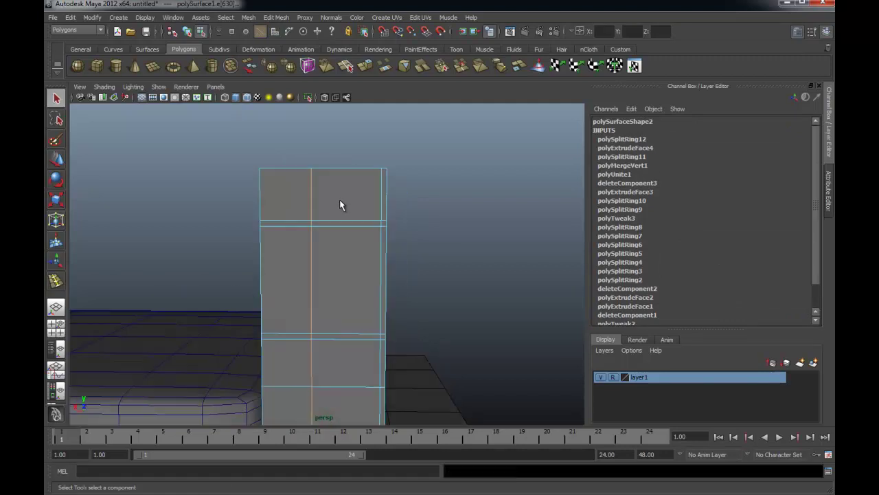
In vertex mode, select the top corner vertices of the headboard's raised back
right_click_drag(339, 201, 331, 200)
left_click_drag(316, 201, 258, 147, "alt")
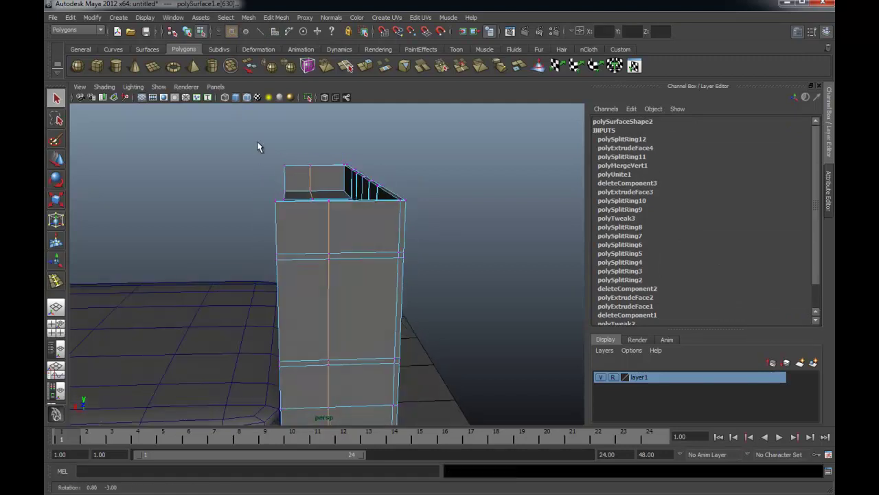
left_click(290, 175)
left_click_drag(343, 183, 490, 193, "alt")
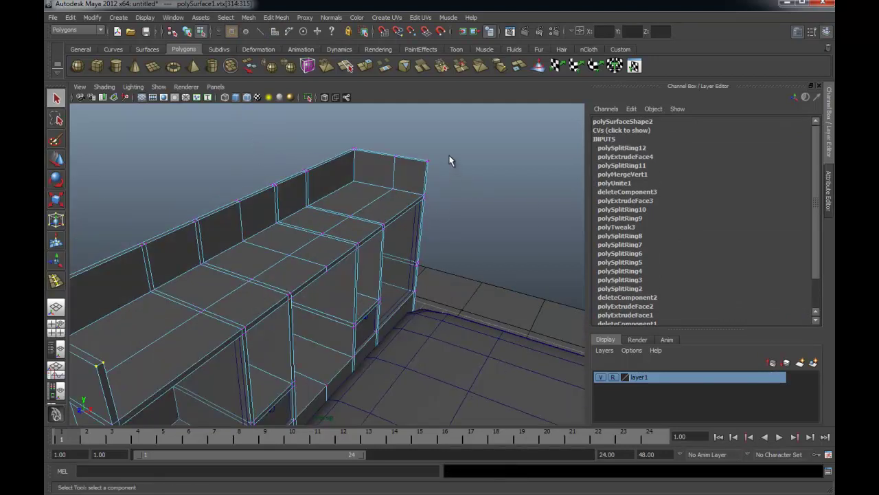
mouse_move(420, 175)
left_mouse_down("alt")
mouse_move(233, 158)
mouse_move(252, 155)
mouse_move(254, 174)
mouse_move(265, 169)
left_mouse_up("alt")
key("w")
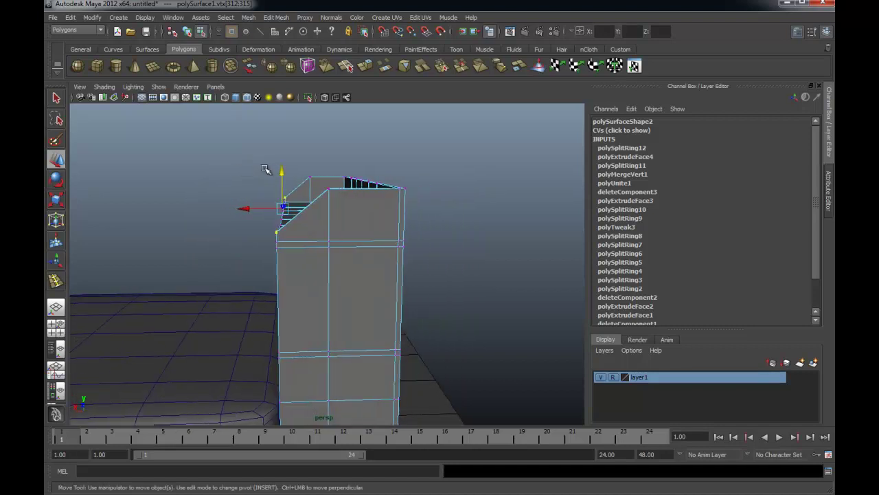
Lower the top corner vertices at the ends of the headboard's back rail
mouse_move(343, 184)
left_mouse_down("alt")
mouse_move(501, 186)
mouse_move(457, 174)
mouse_move(412, 186)
mouse_move(448, 186)
left_mouse_up("alt")
mouse_move(447, 186)
left_mouse_down("alt")
mouse_move(183, 169)
mouse_move(211, 180)
left_mouse_up("alt")
mouse_move(130, 185)
left_mouse_down()
mouse_move(180, 190)
mouse_move(271, 176)
left_mouse_up()
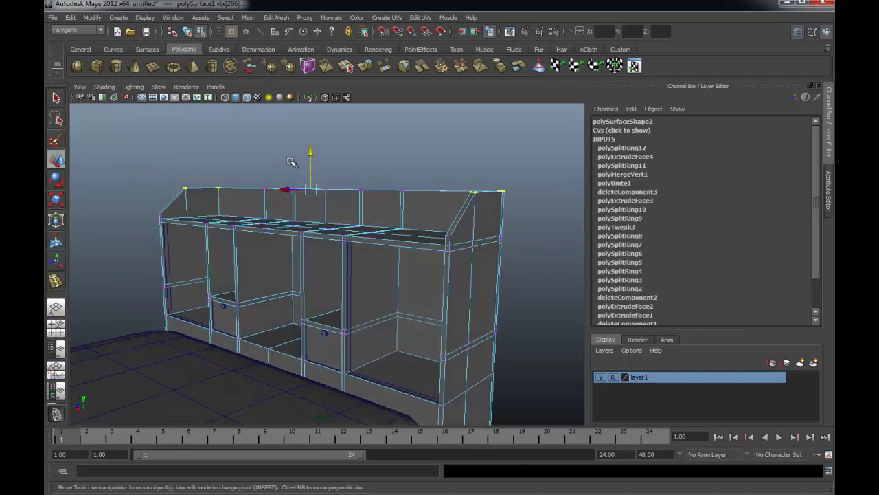
mouse_move(314, 153)
left_mouse_down()
mouse_move(314, 191)
mouse_move(314, 166)
mouse_move(358, 169)
mouse_move(190, 171)
left_mouse_up()
Lower the next inner pair of top vertices to round the arch, then return to object mode
left_click_drag(229, 198, 214, 186)
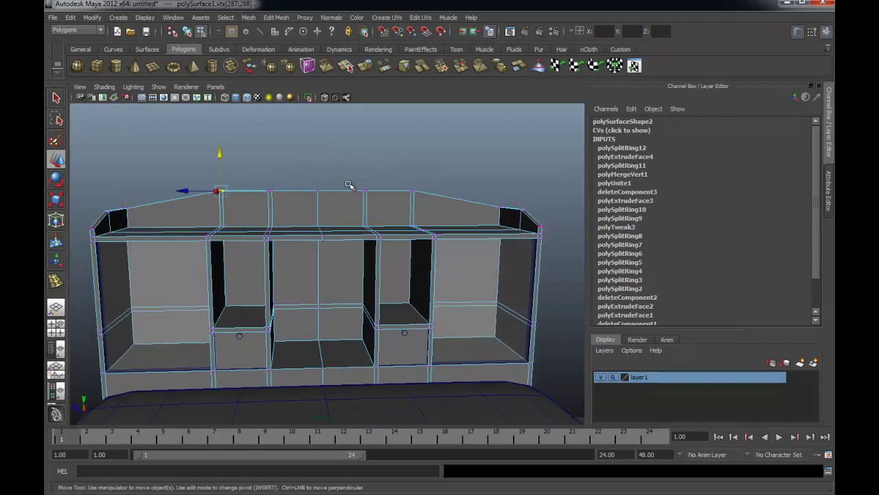
left_click_drag(418, 199, 405, 187, "shift")
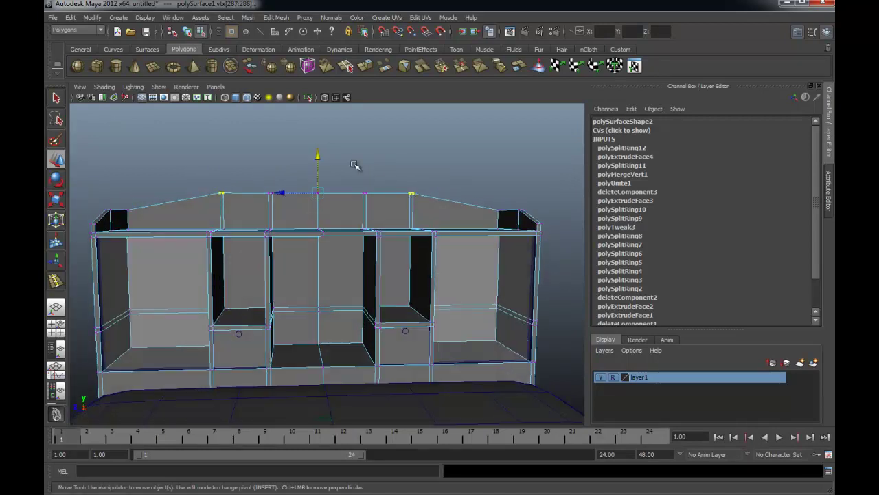
left_click_drag(318, 155, 320, 157)
left_click(392, 172)
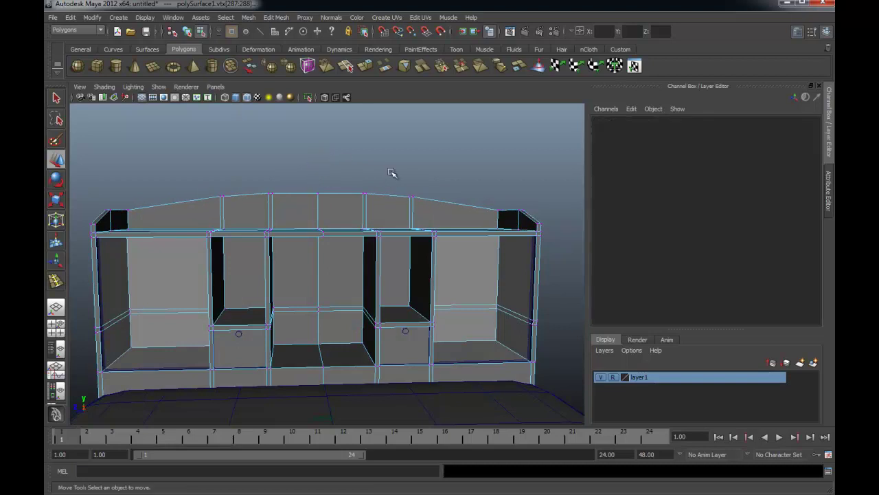
right_click_drag(374, 202, 392, 195)
left_click(390, 195)
left_click(369, 159)
mouse_move(367, 159)
left_mouse_down("alt")
mouse_move(432, 191)
mouse_move(341, 236)
mouse_move(320, 200)
left_mouse_up("alt")
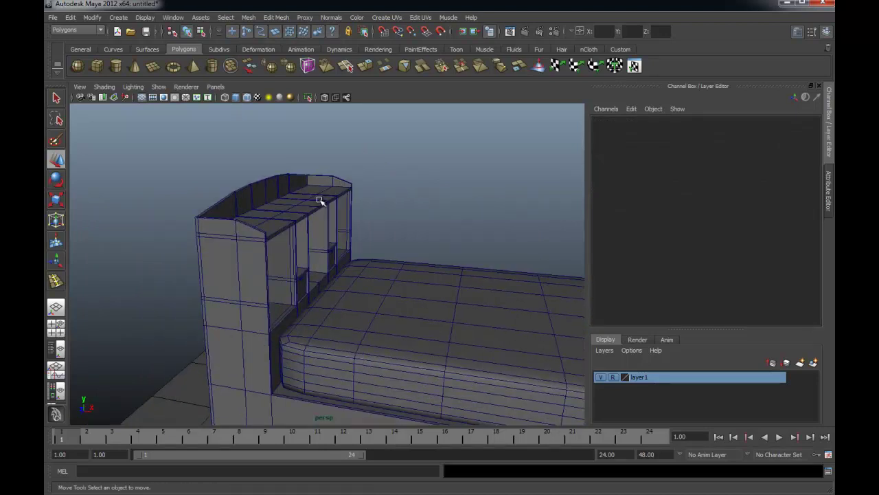
mouse_move(334, 202)
left_mouse_down("alt")
mouse_move(501, 275)
mouse_move(334, 216)
mouse_move(419, 250)
mouse_move(353, 229)
mouse_move(263, 238)
mouse_move(365, 220)
left_mouse_up("alt")
mouse_move(365, 219)
middle_mouse_down("alt")
mouse_move(339, 204)
mouse_move(353, 204)
middle_mouse_up("alt")
left_click_drag(353, 204, 364, 202, "alt")
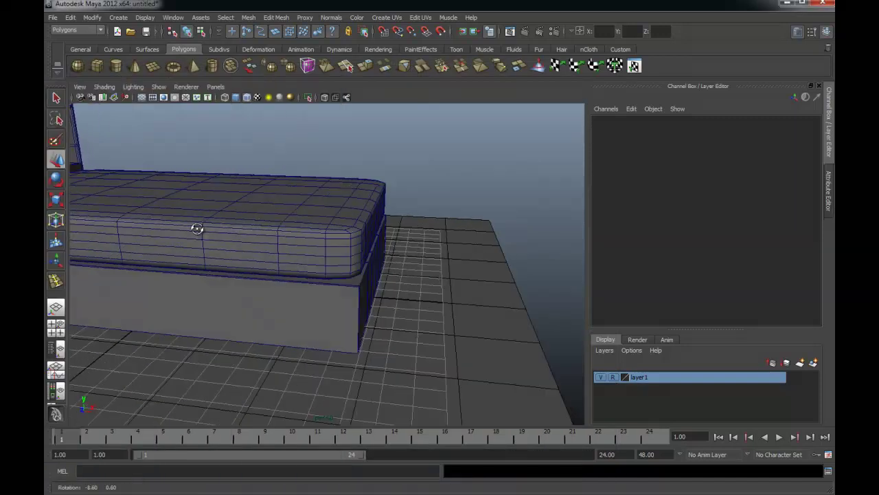
right_click_drag(197, 227, 320, 242, "alt")
mouse_move(319, 243)
left_mouse_down("alt")
mouse_move(284, 222)
mouse_move(329, 234)
mouse_move(319, 245)
left_mouse_up("alt")
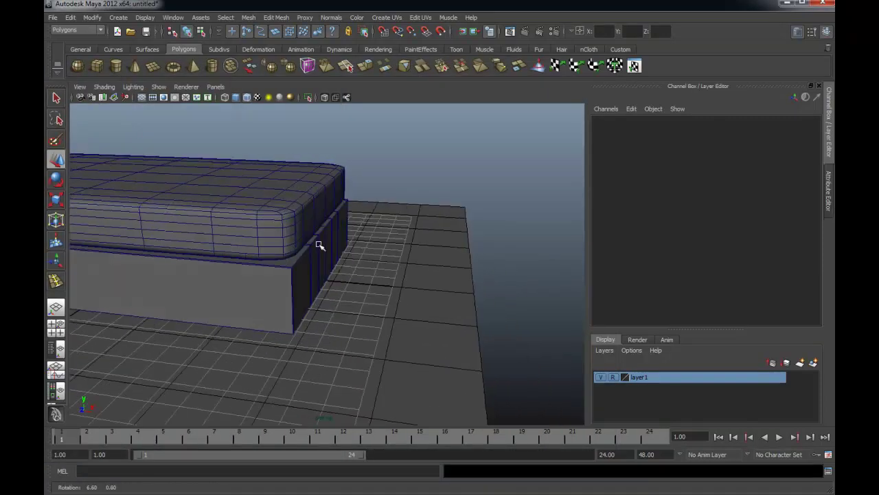
Inspect the bed base's foot-end vertices in component mode, then return to object mode
left_click(320, 245)
right_click_drag(323, 245, 302, 253)
mouse_move(329, 252)
left_mouse_down("alt")
mouse_move(344, 235)
mouse_move(295, 337)
left_mouse_up("alt")
mouse_move(371, 192)
left_mouse_down()
mouse_move(281, 377)
mouse_move(354, 247)
mouse_move(378, 261)
mouse_move(371, 251)
left_mouse_up()
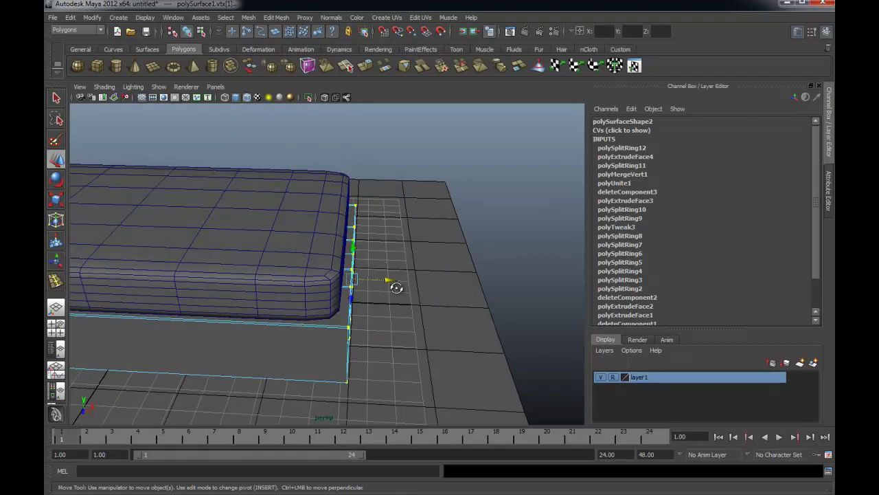
left_click_drag(392, 286, 402, 265, "alt")
left_click(406, 193)
right_click(336, 306)
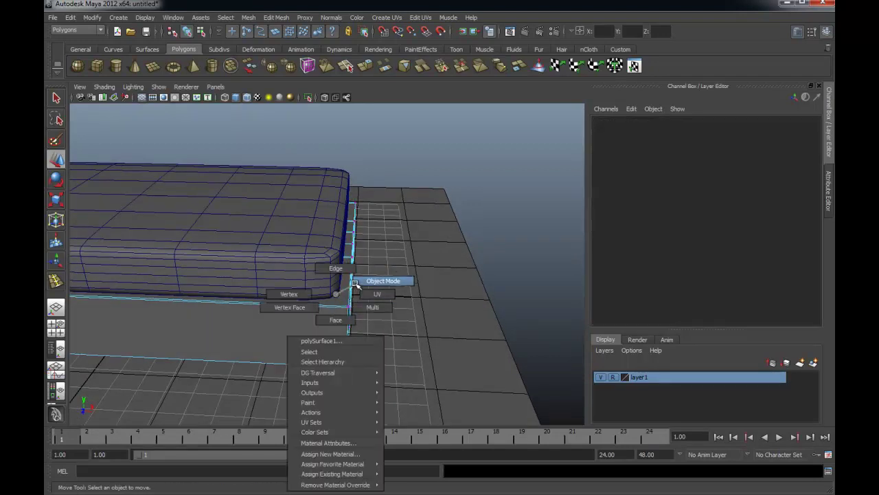
right_click_drag(342, 309, 382, 281)
left_click_drag(382, 280, 389, 251, "alt")
Insert an edge loop near the base's foot end and switch to face selection
left_click(358, 257)
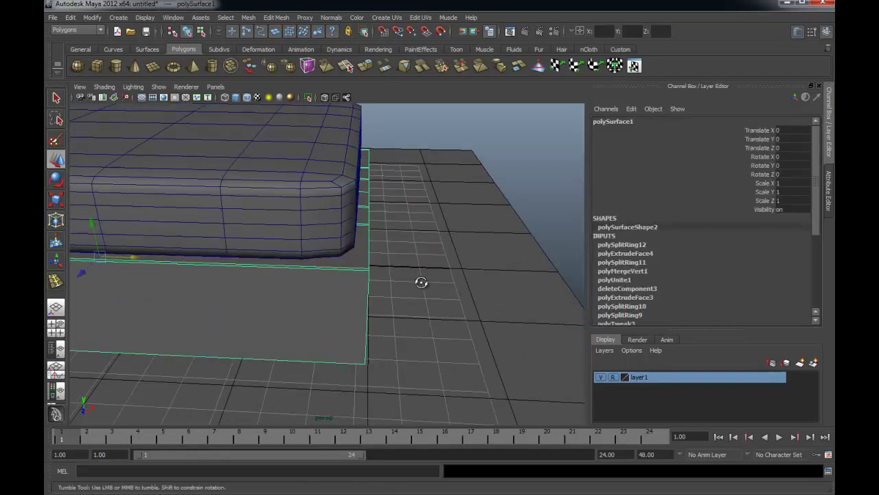
left_click(275, 18)
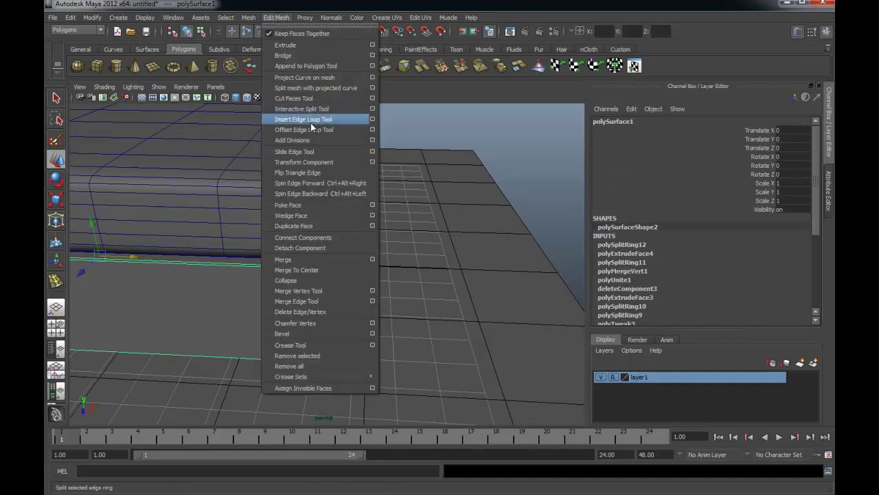
left_click(312, 120)
left_click(358, 274)
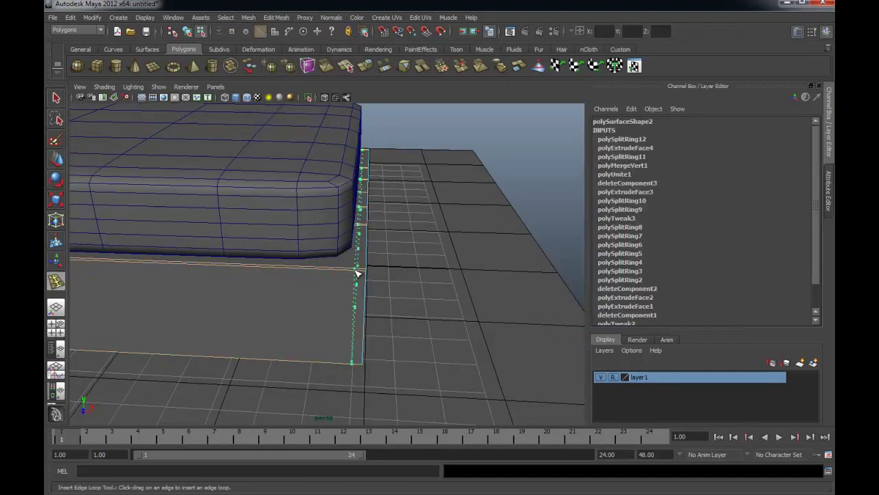
left_click_drag(357, 272, 366, 264, "alt")
key("q")
left_click_drag(406, 208, 393, 269, "alt")
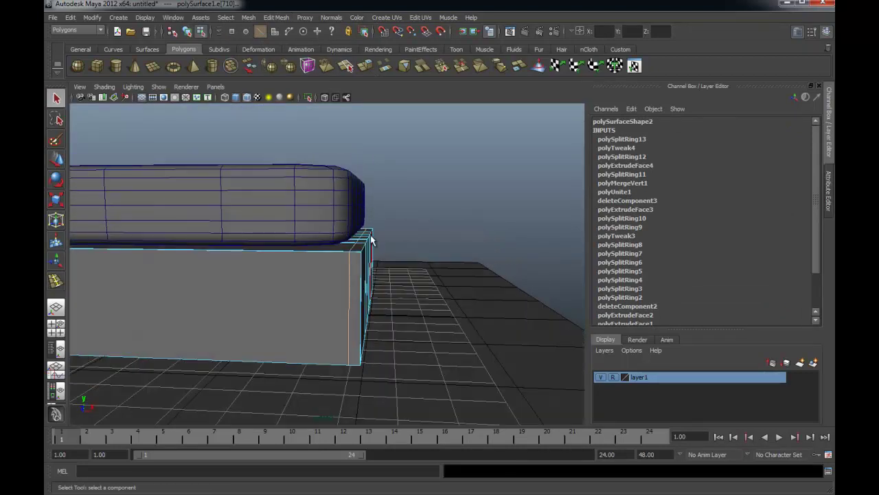
mouse_move(386, 205)
left_mouse_down("alt")
mouse_move(359, 245)
mouse_move(222, 249)
mouse_move(364, 255)
mouse_move(371, 279)
left_mouse_up("alt")
right_click_drag(371, 279, 371, 297)
mouse_move(371, 297)
left_mouse_down("alt")
mouse_move(377, 286)
mouse_move(417, 295)
left_mouse_up("alt")
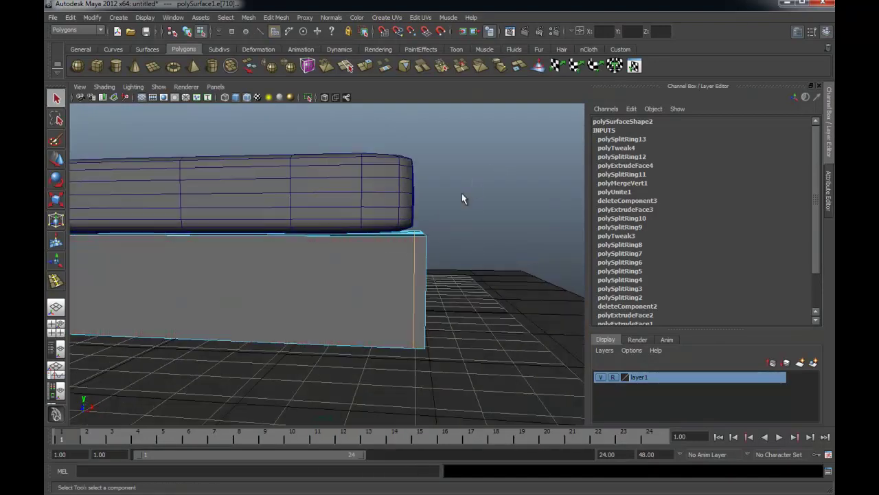
Select all faces on the bed base's front end, using wireframe view to reach them
left_click(367, 261)
mouse_move(367, 261)
left_mouse_down("alt")
mouse_move(369, 277)
mouse_move(290, 281)
mouse_move(421, 295)
mouse_move(374, 286)
left_mouse_up("alt")
key("4")
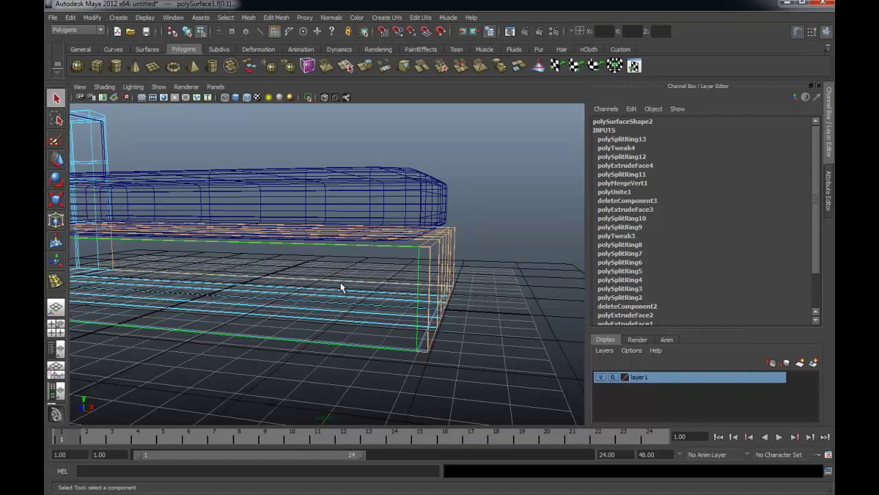
left_click(371, 363)
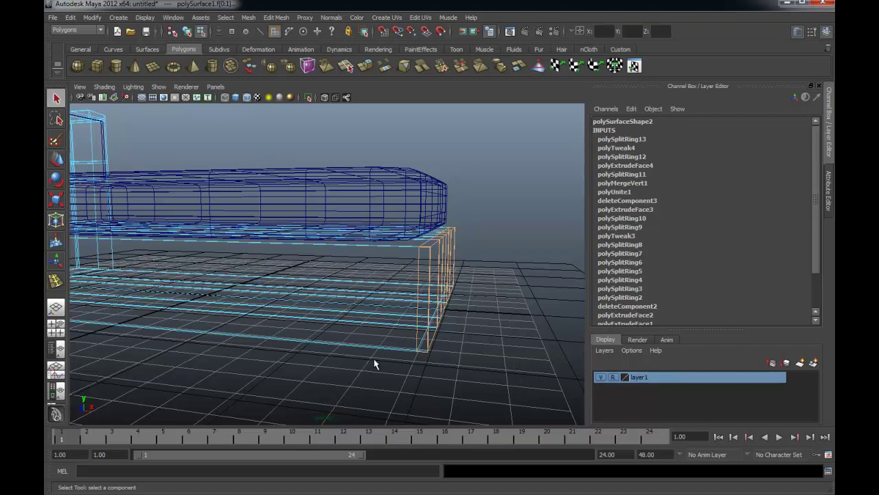
left_click_drag(375, 363, 359, 362, "alt")
mouse_move(427, 364)
left_mouse_down()
mouse_move(514, 248)
mouse_move(436, 290)
left_mouse_up()
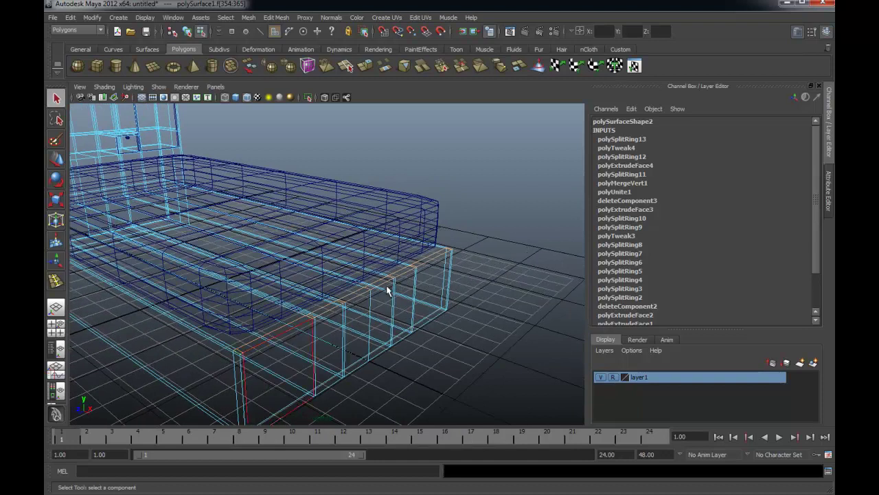
key("5")
mouse_move(323, 281)
left_mouse_down("alt")
mouse_move(294, 286)
mouse_move(334, 289)
mouse_move(252, 306)
mouse_move(330, 298)
mouse_move(340, 219)
left_mouse_up("alt")
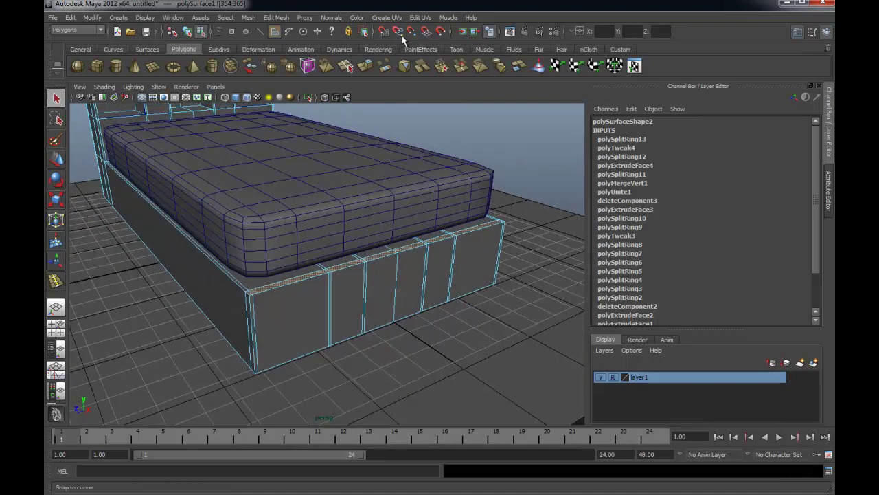
Extrude the selected end faces upward about 3 units into a tall footboard panel
left_click(366, 68)
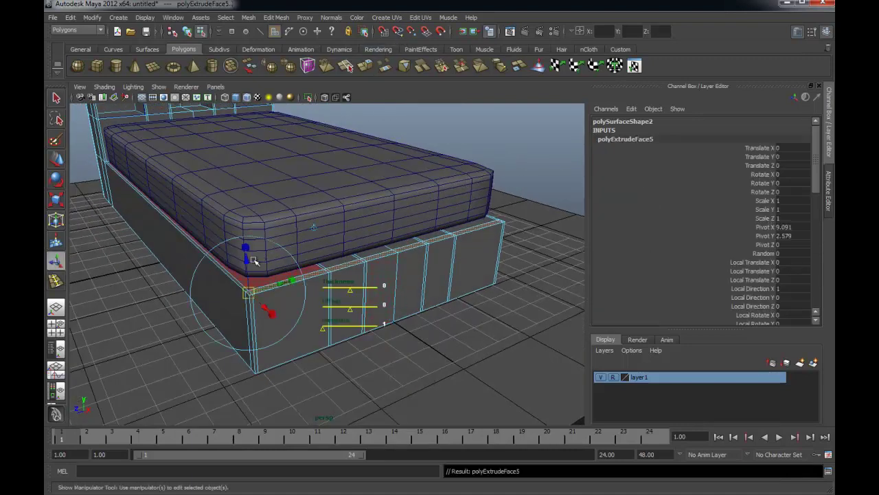
mouse_move(245, 249)
left_mouse_down()
mouse_move(236, 159)
mouse_move(343, 167)
mouse_move(205, 162)
left_mouse_up()
key("t")
mouse_move(159, 140)
left_mouse_down()
mouse_move(252, 152)
mouse_move(263, 218)
mouse_move(279, 219)
left_mouse_up()
Select the footboard's top-left and top-right corner vertices and move them down
key("q")
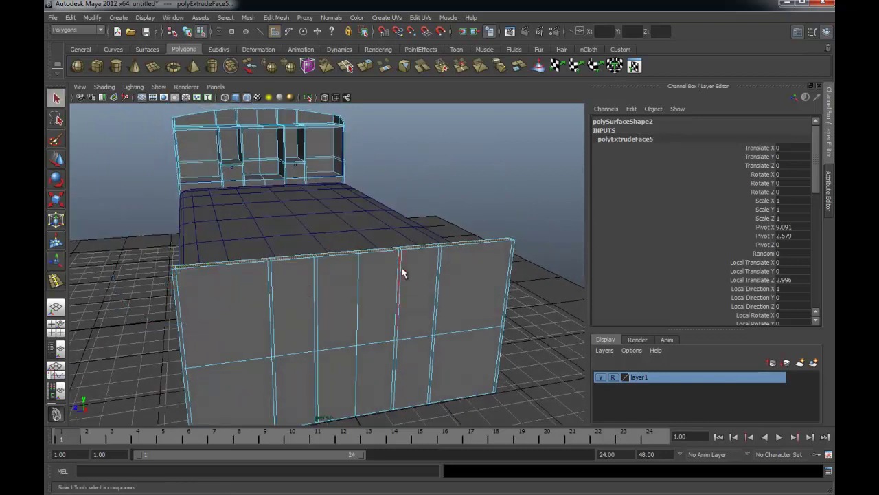
right_click_drag(405, 272, 422, 263)
left_click(428, 200)
mouse_move(428, 200)
left_mouse_down("alt")
mouse_move(475, 199)
mouse_move(450, 220)
mouse_move(522, 250)
mouse_move(406, 255)
mouse_move(405, 241)
left_mouse_up("alt")
right_click_drag(405, 242, 353, 236)
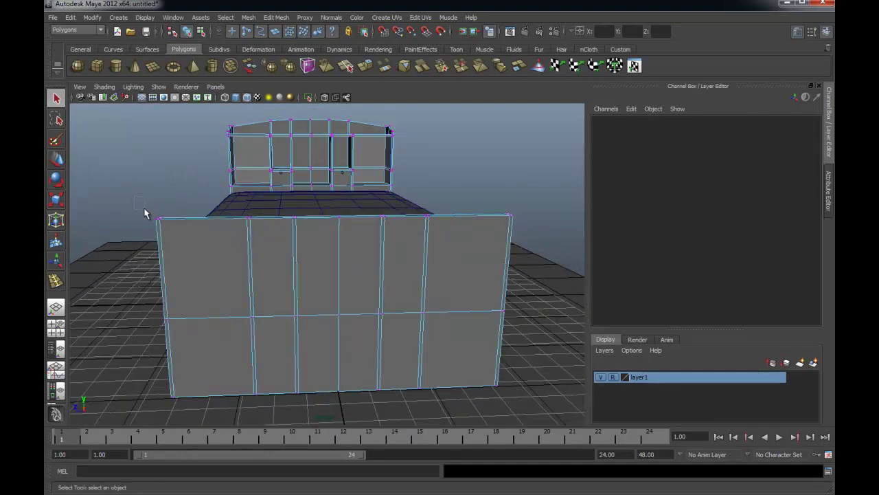
left_click_drag(166, 224, 166, 225)
mouse_move(484, 195)
left_mouse_down()
mouse_move(538, 230)
mouse_move(497, 240)
mouse_move(412, 213)
mouse_move(383, 223)
left_mouse_up()
key("w")
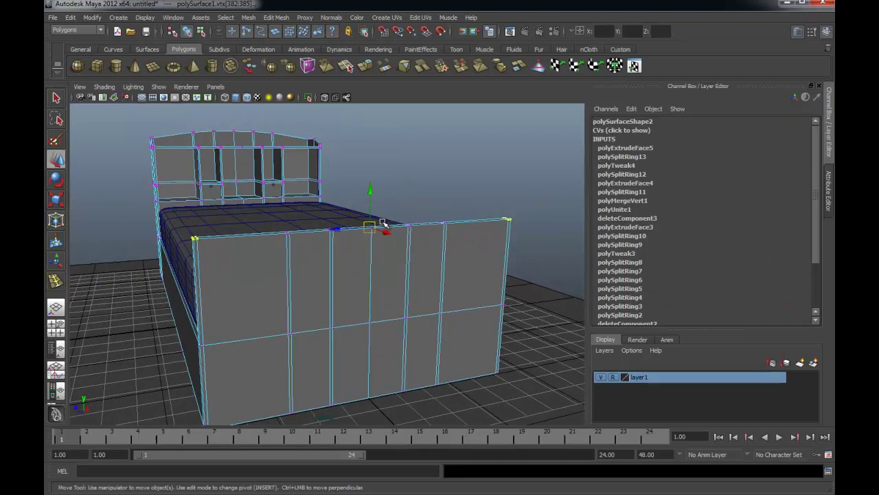
mouse_move(372, 189)
left_mouse_down()
mouse_move(372, 219)
mouse_move(471, 212)
mouse_move(334, 212)
mouse_move(349, 212)
mouse_move(345, 228)
mouse_move(269, 219)
mouse_move(243, 276)
mouse_move(232, 277)
left_mouse_up()
Lower the inner top vertices to round the footboard's arch, then return to object mode
key("4")
left_click(219, 309)
mouse_move(290, 314)
left_mouse_down("alt")
mouse_move(365, 290)
mouse_move(357, 305)
mouse_move(312, 300)
mouse_move(309, 286)
mouse_move(322, 316)
left_mouse_up("alt")
left_click(377, 294, "shift")
key("5")
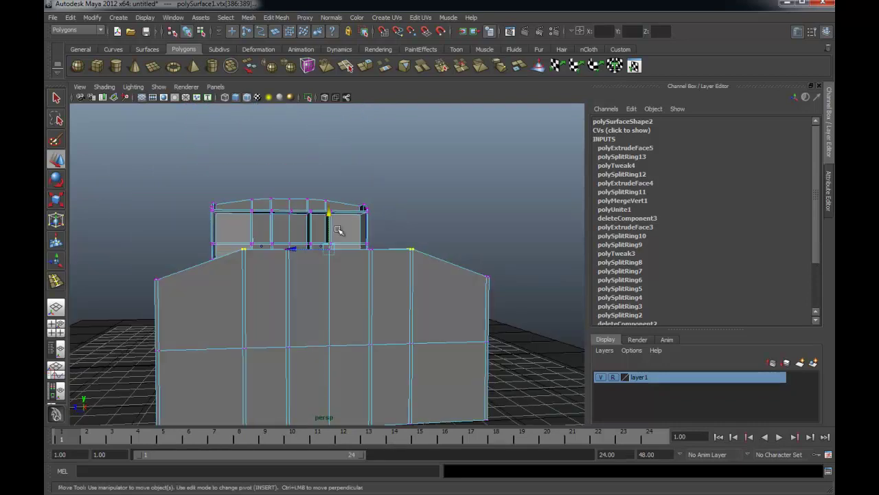
left_click_drag(329, 215, 330, 221)
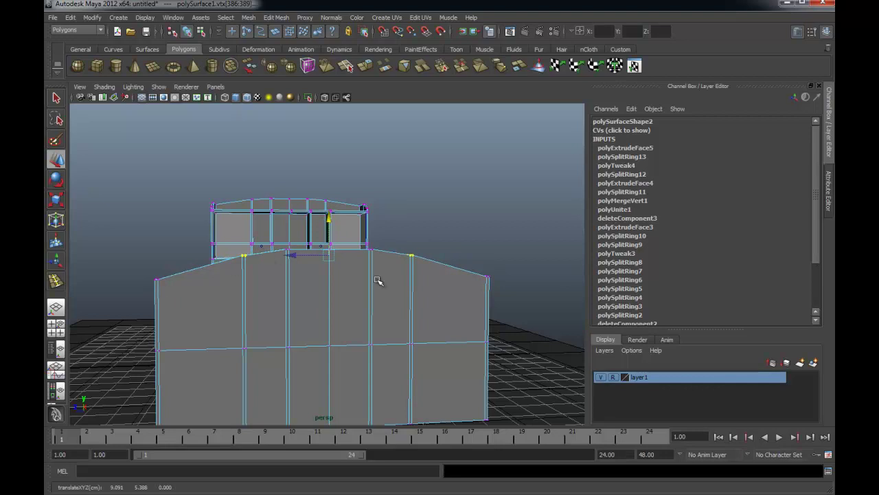
right_click_drag(378, 280, 427, 279)
mouse_move(404, 255)
left_mouse_down("alt")
mouse_move(369, 300)
mouse_move(420, 288)
left_mouse_up("alt")
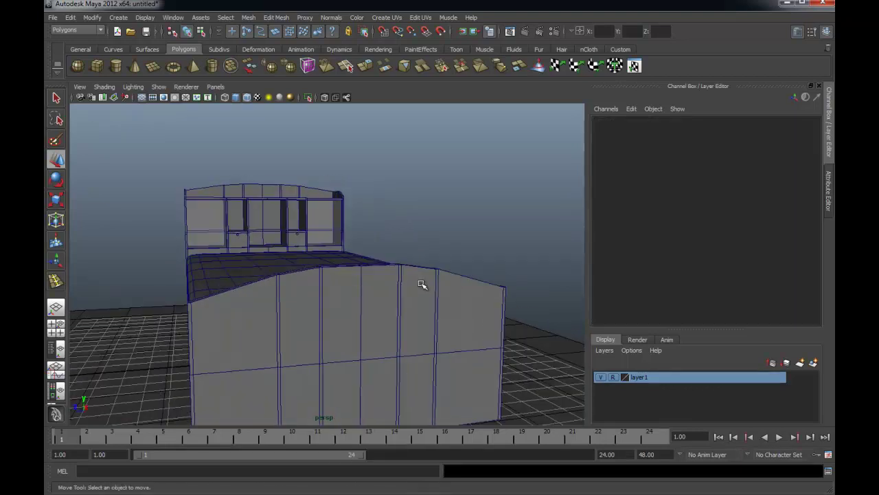
Check the bed from several angles and save the scene as bed2.mb
mouse_move(440, 240)
left_mouse_down("alt")
mouse_move(339, 247)
mouse_move(447, 256)
mouse_move(322, 257)
mouse_move(334, 243)
mouse_move(306, 246)
left_mouse_up("alt")
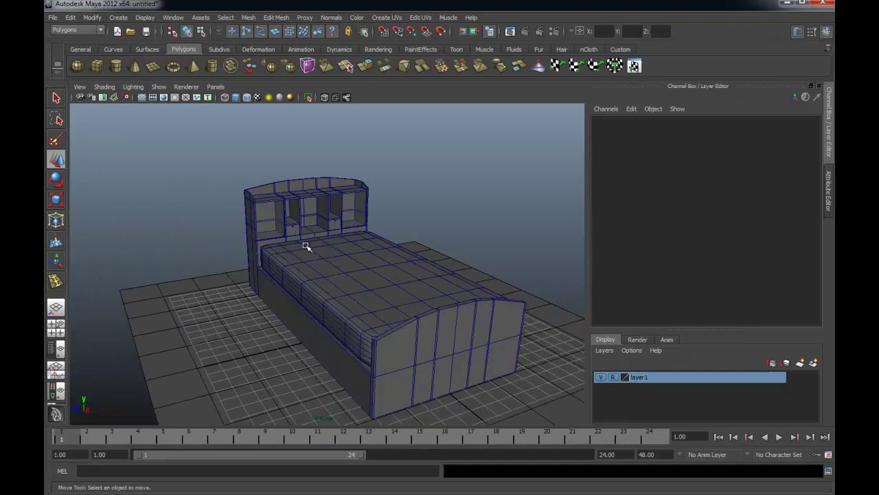
right_click_drag(305, 246, 280, 251, "alt")
left_click_drag(280, 252, 273, 243, "alt")
right_click_drag(272, 243, 300, 241, "alt")
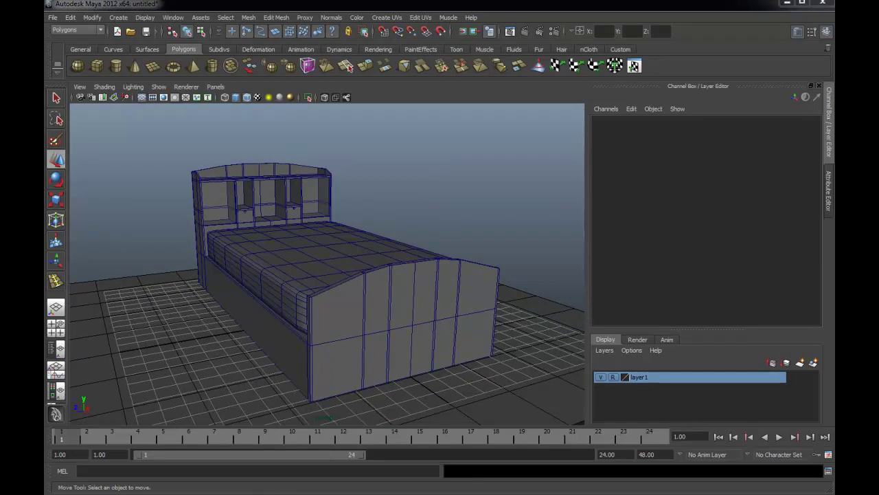
key("ctrl+s")
key("q")
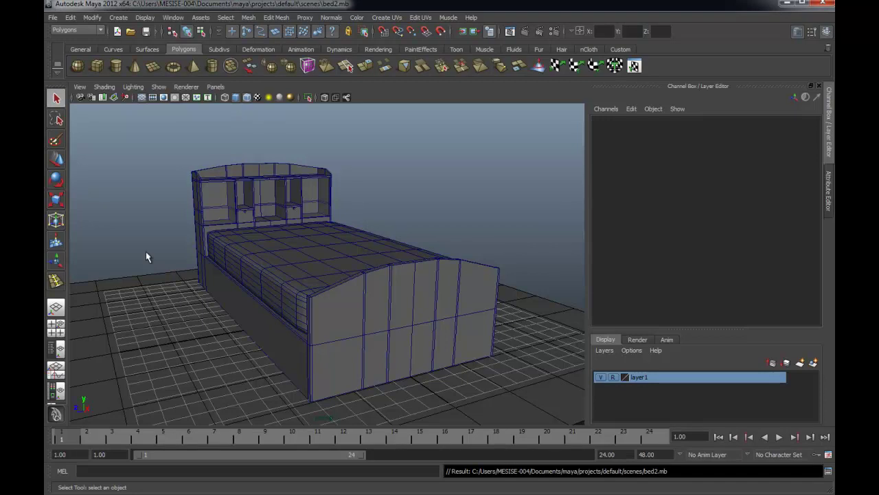
Select the whole bed and trial a stretch along one axis with the Scale tool
left_click_drag(48, 68, 332, 75)
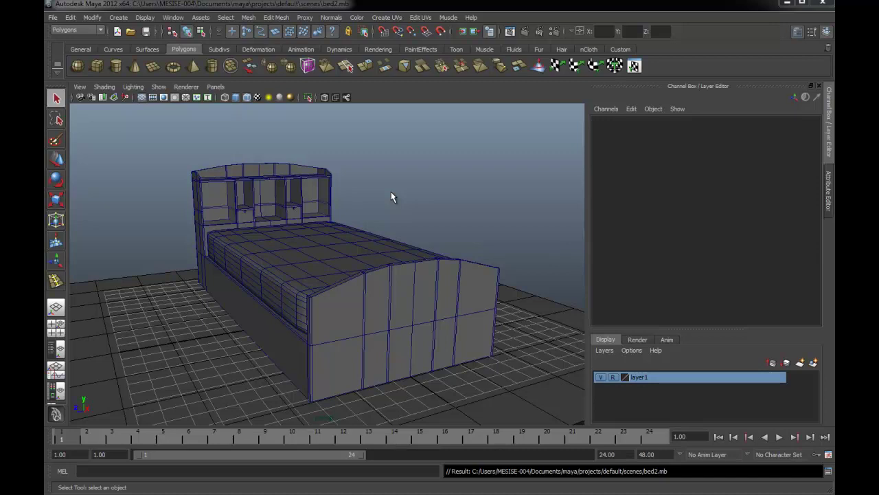
left_click_drag(410, 209, 465, 190, "alt")
right_click_drag(465, 190, 405, 185, "alt")
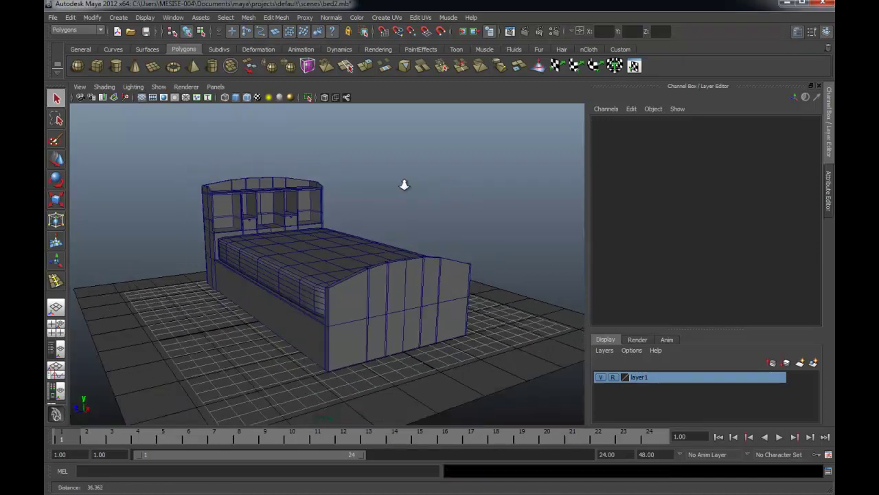
left_click_drag(212, 187, 526, 402)
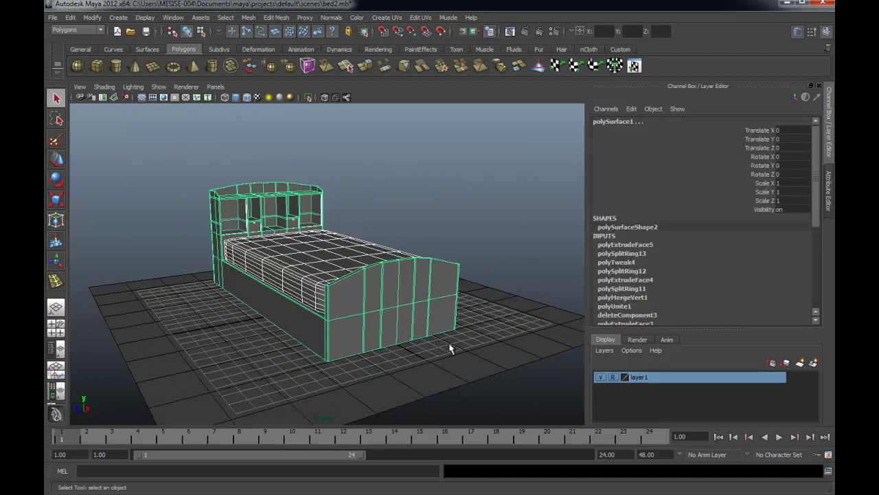
left_click_drag(450, 349, 410, 326, "alt")
key("r")
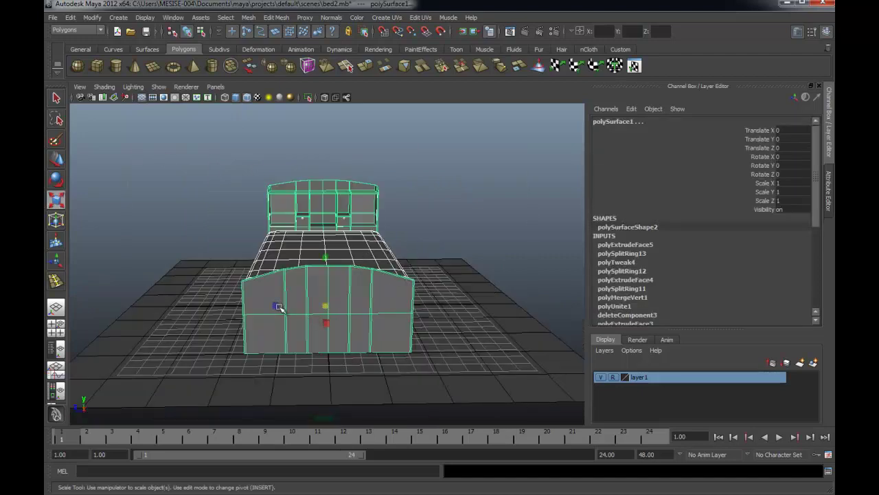
left_click_drag(279, 307, 250, 313)
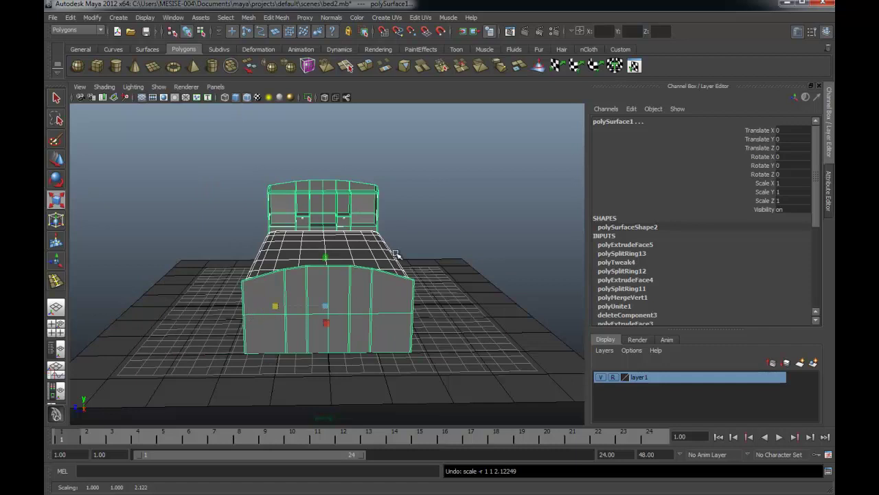
left_click_drag(396, 254, 401, 190, "alt")
Group the bed with Ctrl+G and scale the group along Z to 1.81
key("ctrl+g")
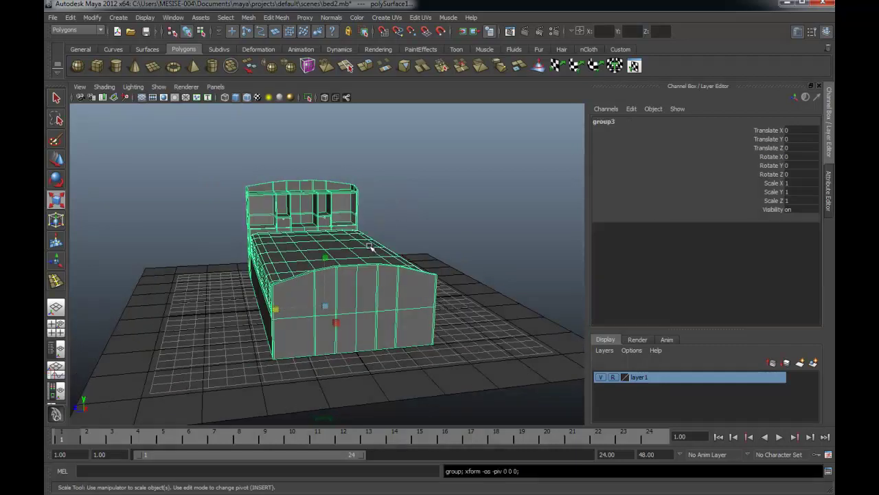
mouse_move(276, 313)
left_mouse_down()
mouse_move(208, 310)
mouse_move(296, 309)
mouse_move(162, 315)
mouse_move(252, 307)
mouse_move(241, 312)
left_mouse_up()
left_click(418, 226)
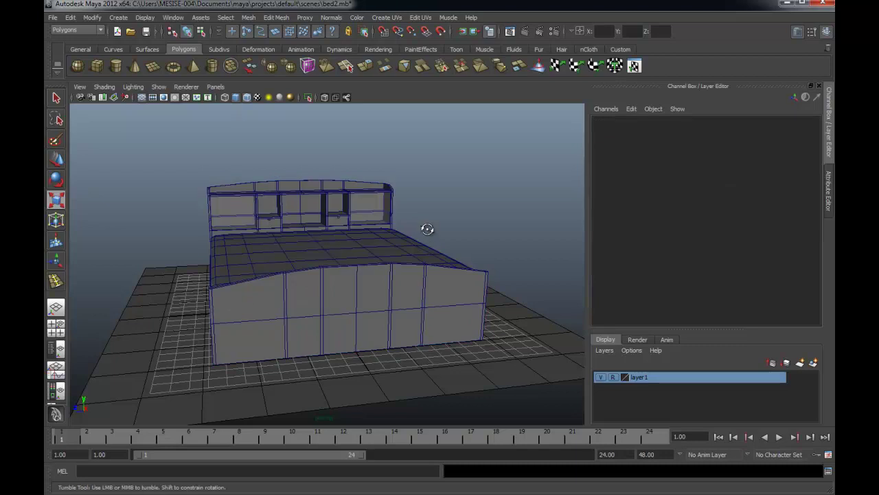
left_click_drag(426, 227, 458, 249, "alt")
right_click(459, 263)
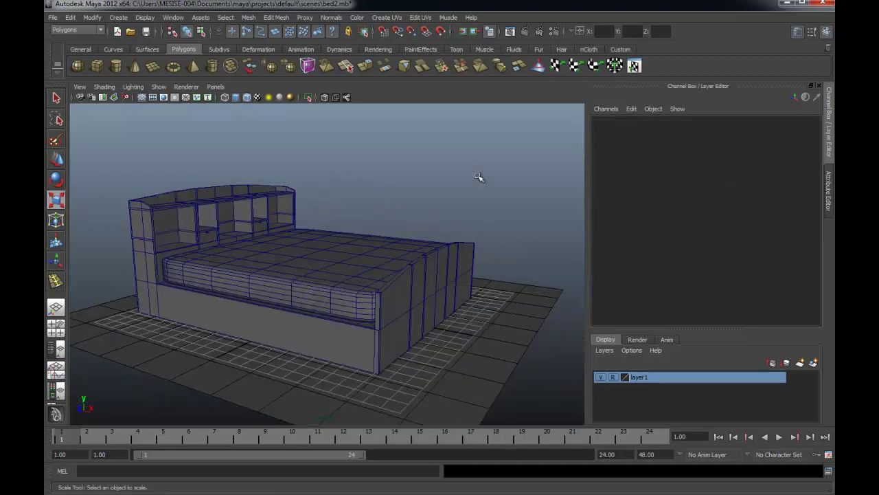
left_click_drag(398, 211, 377, 216, "alt")
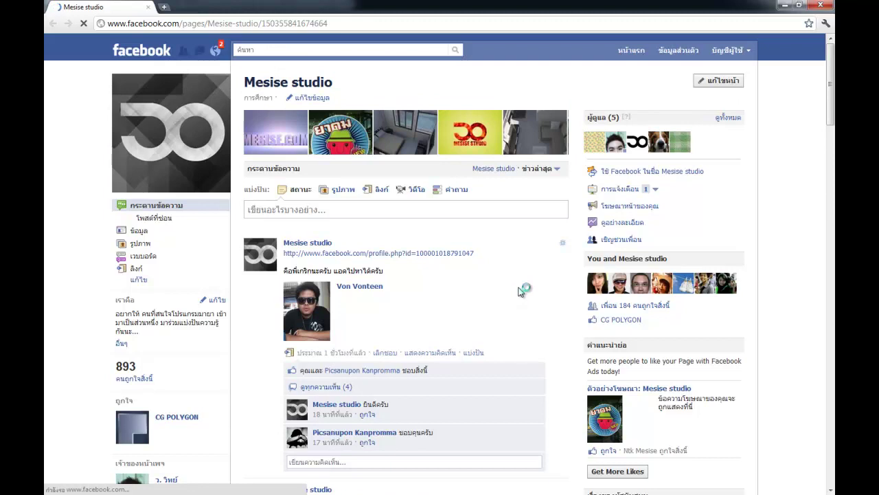
Type and then delete a draft status on the Mesise studio page, and check its notifications
left_click(373, 210)
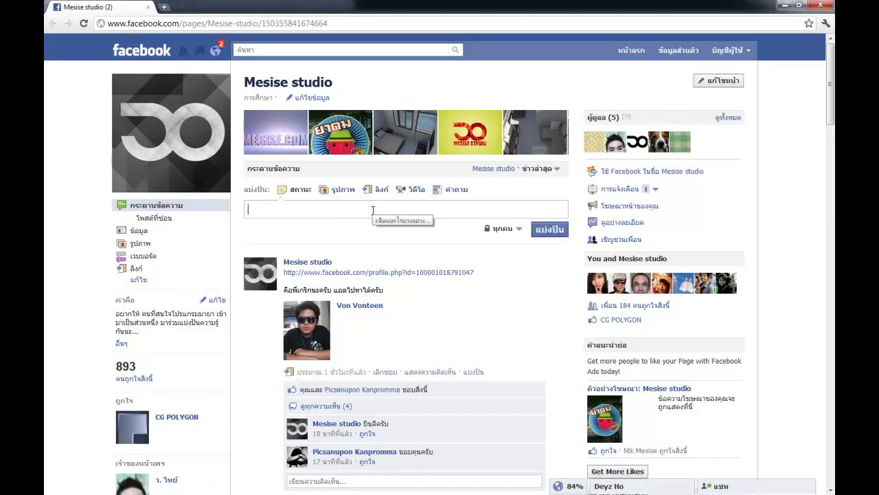
type("พี่ครับ ผมเ")
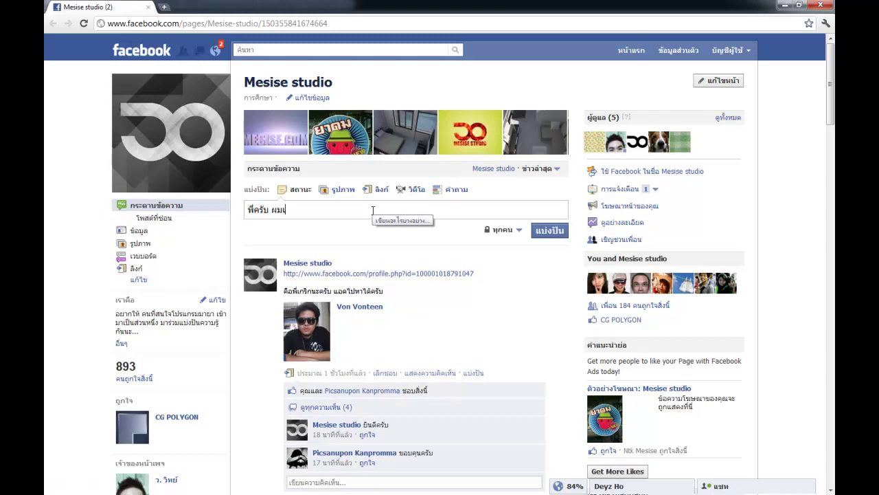
type("ก่งกกว่าพี่อีกครับ")
key("ctrl+a")
key("BackSpace")
left_click(215, 49)
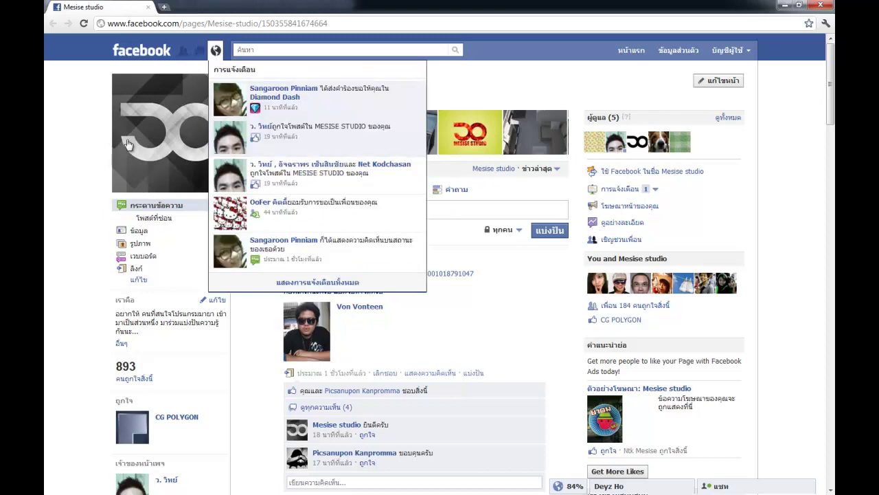
left_click(214, 51)
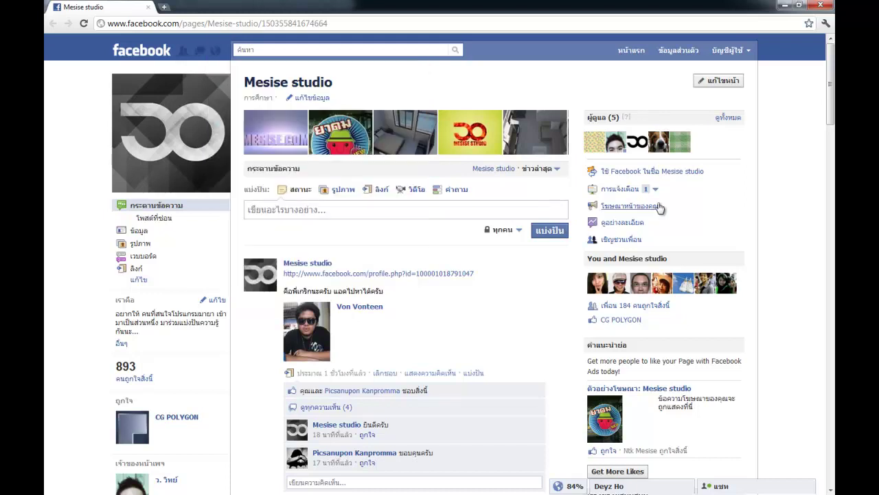